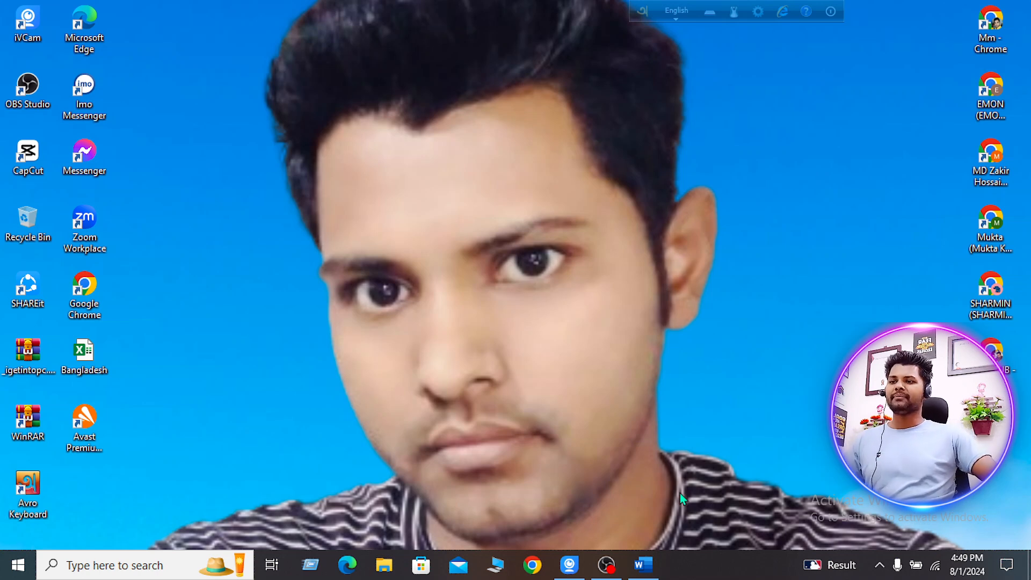
# Switch to the blank Word document and generate placeholder paragraphs with =rand().
pyautogui.click(647, 566)
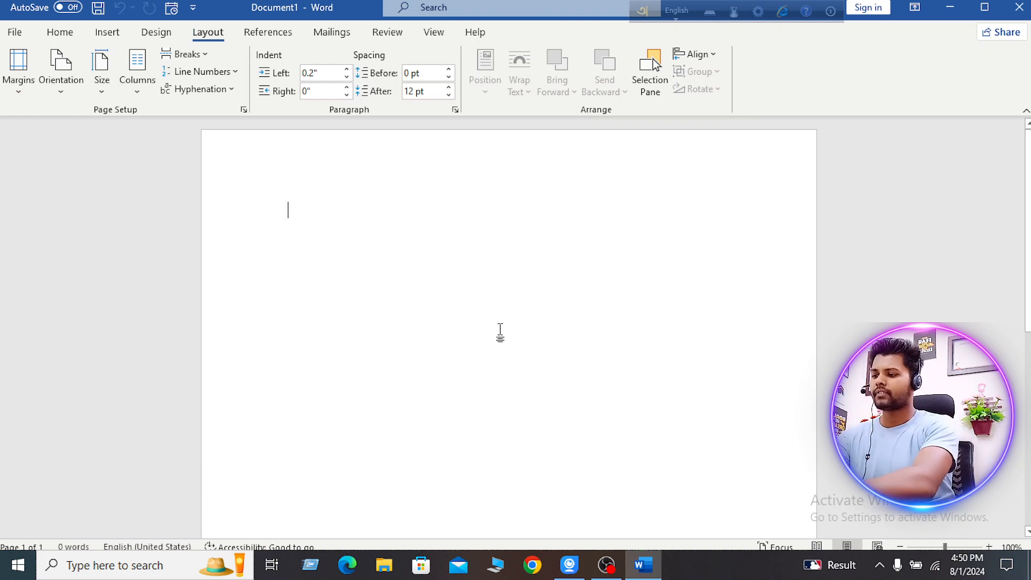
pyautogui.write('=')
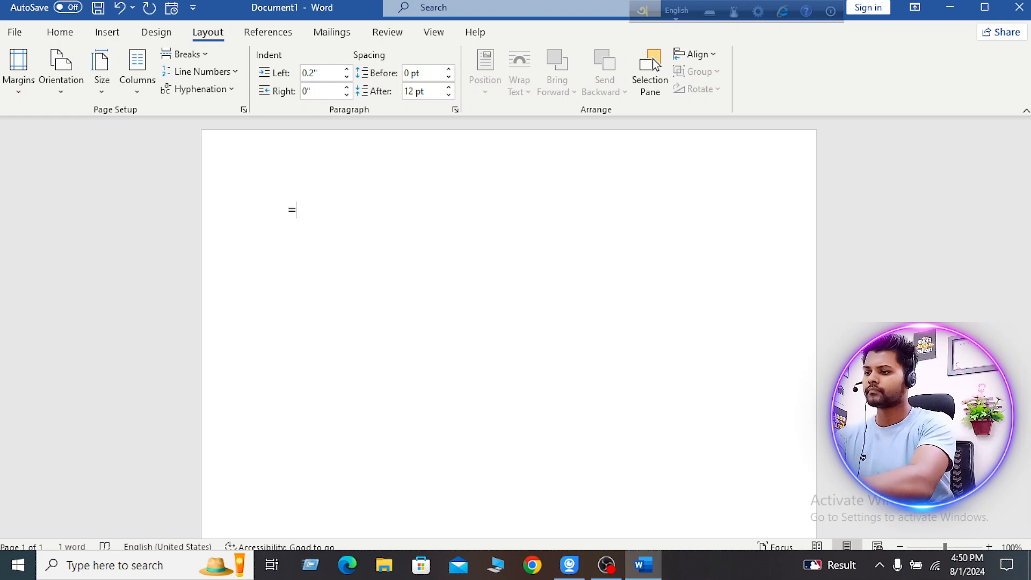
pyautogui.write('rand()')
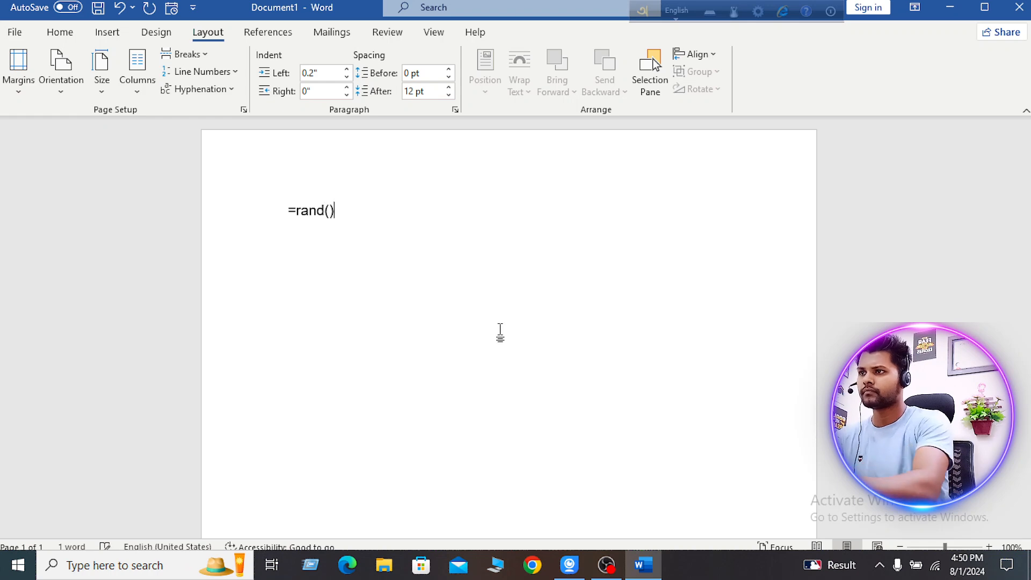
pyautogui.press('Return')
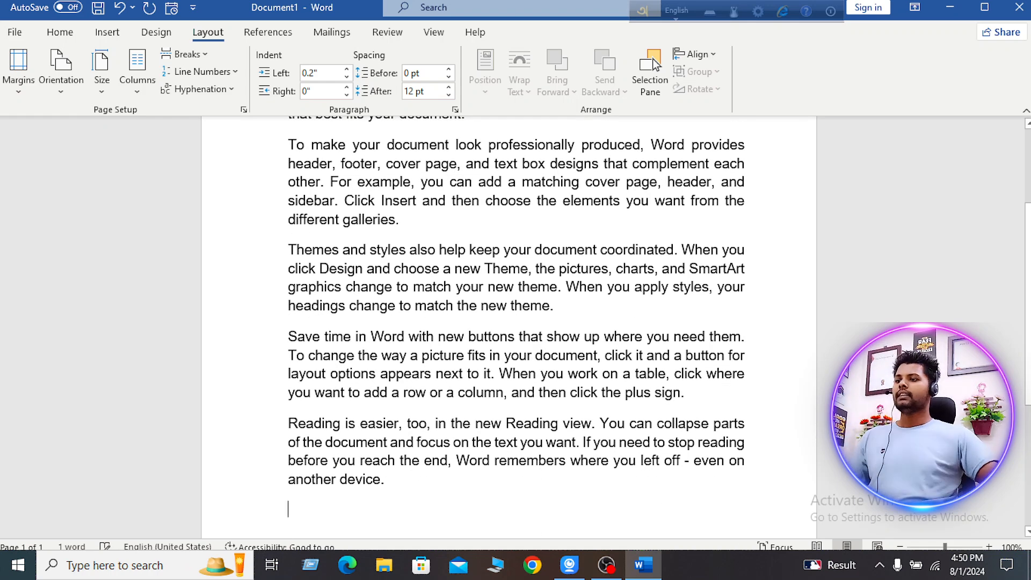
# Delete the last three placeholder paragraphs, from "Themes and styles" through "another device", keeping the first two.
pyautogui.scroll(-5, 604, 200)
pyautogui.scroll(7, 602, 177)
pyautogui.scroll(-2, 465, 244)
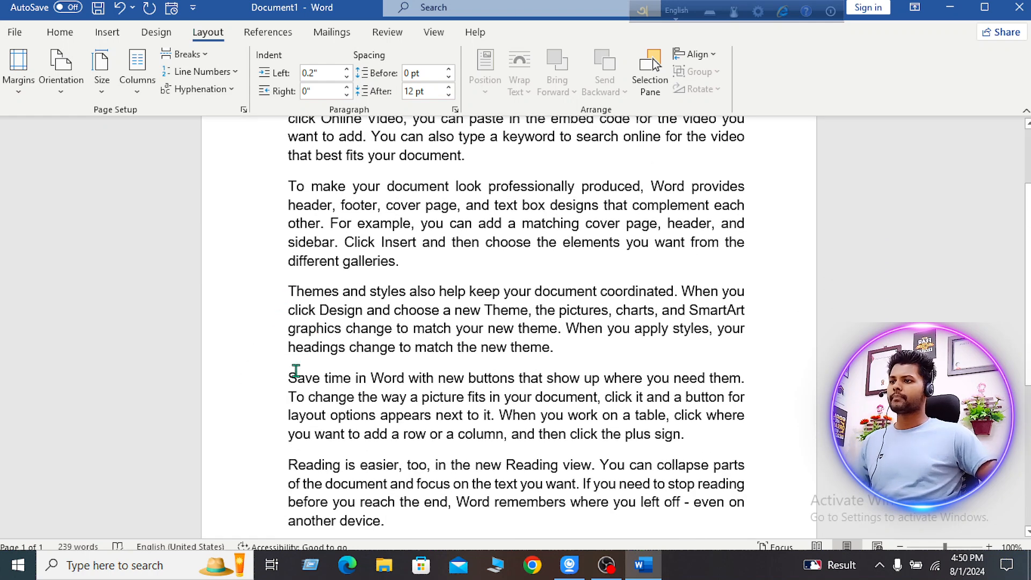
pyautogui.scroll(1, 309, 325)
pyautogui.moveTo(291, 360); pyautogui.dragTo(431, 447)
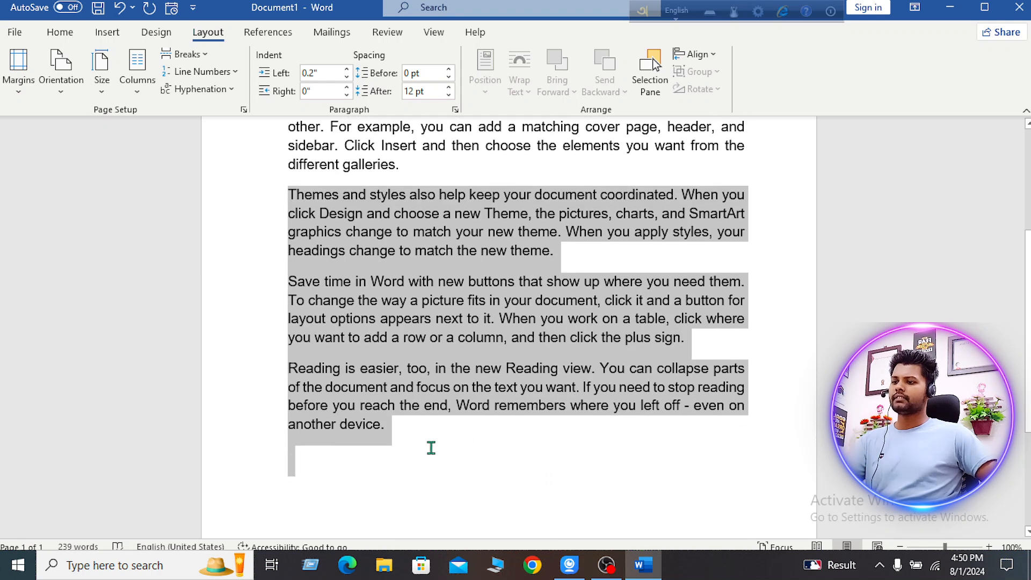
pyautogui.press('Delete')
pyautogui.scroll(1, 506, 252)
pyautogui.scroll(2, 506, 249)
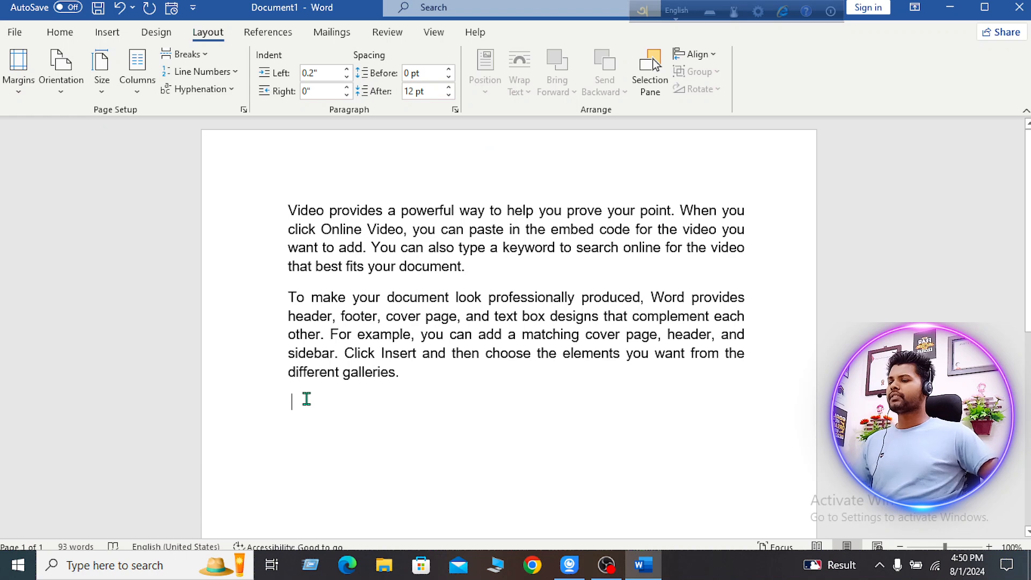
# Insert the picture magnifying-glass-1020142 from the device's Downloads folder below the two paragraphs.
pyautogui.click(127, 34)
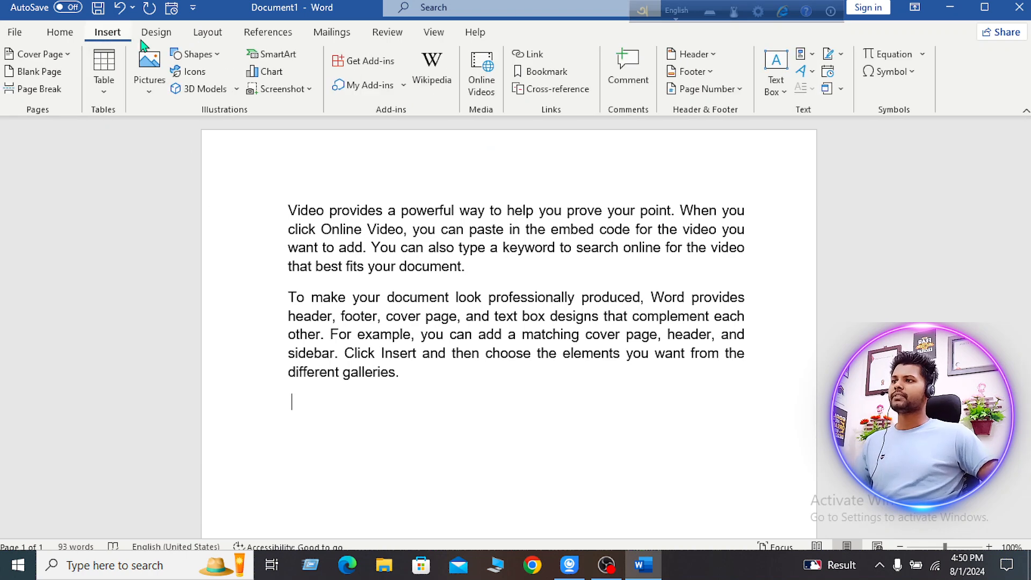
pyautogui.click(148, 75)
pyautogui.click(188, 134)
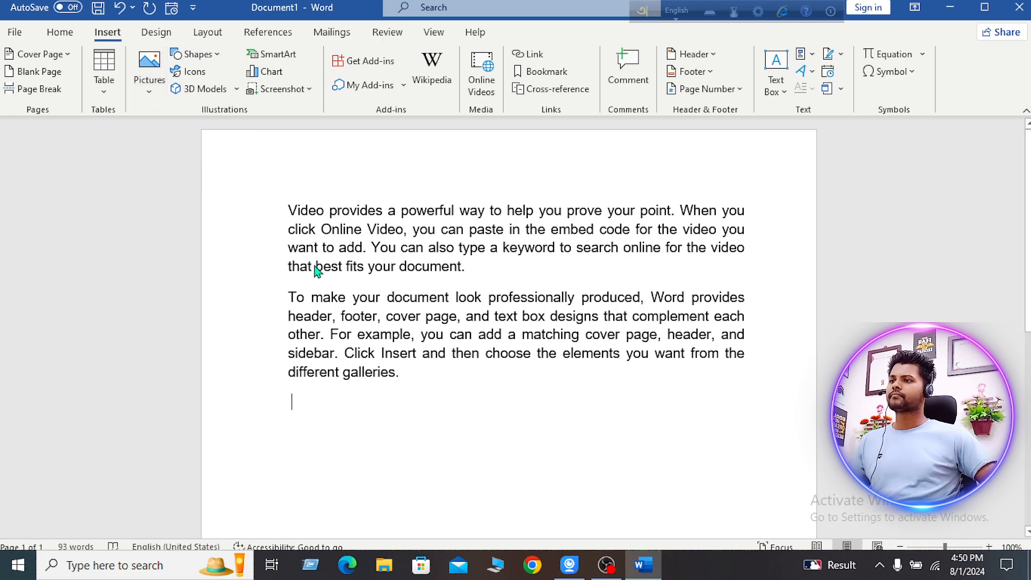
pyautogui.click(150, 91)
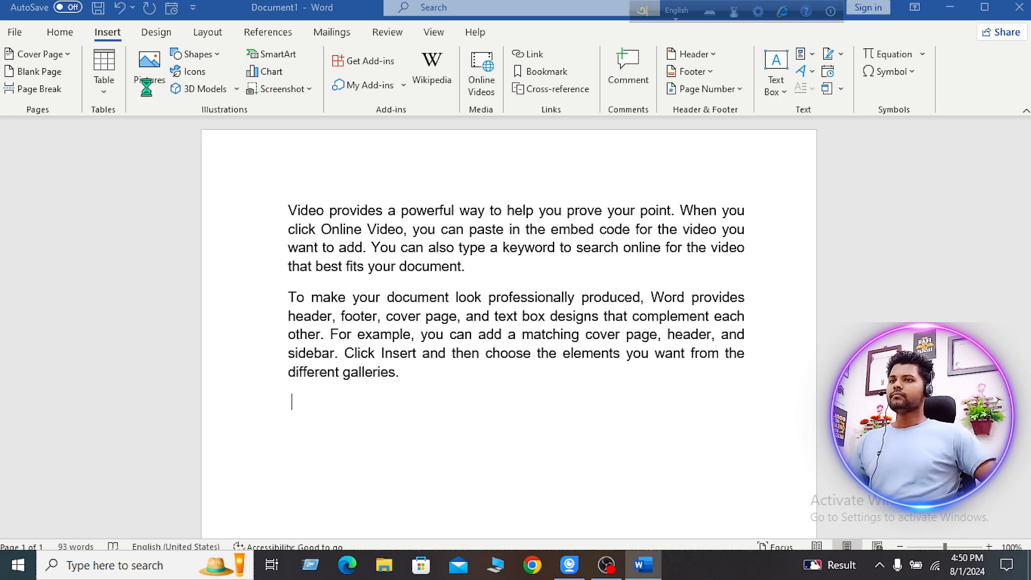
pyautogui.click(617, 567)
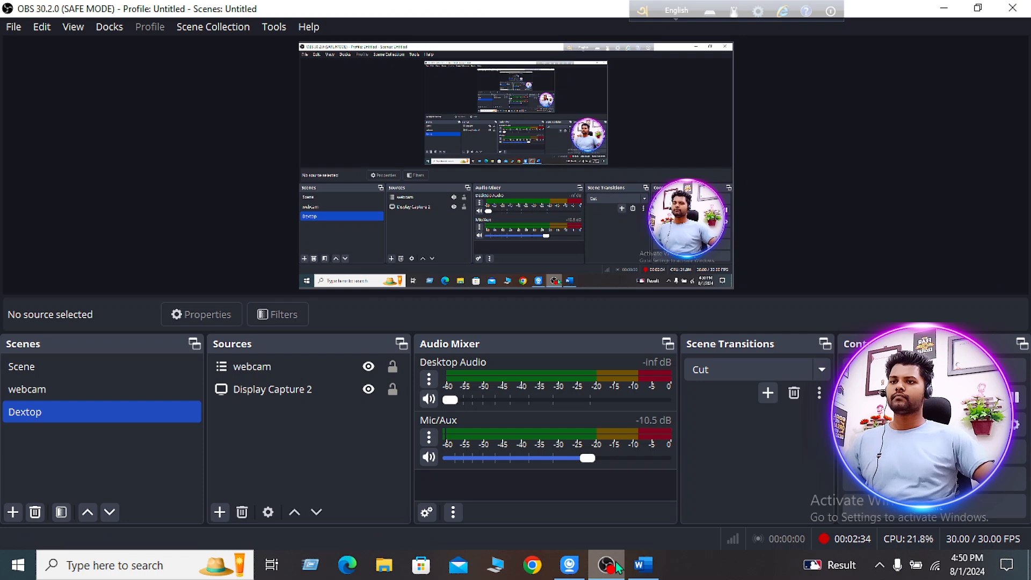
pyautogui.click(609, 565)
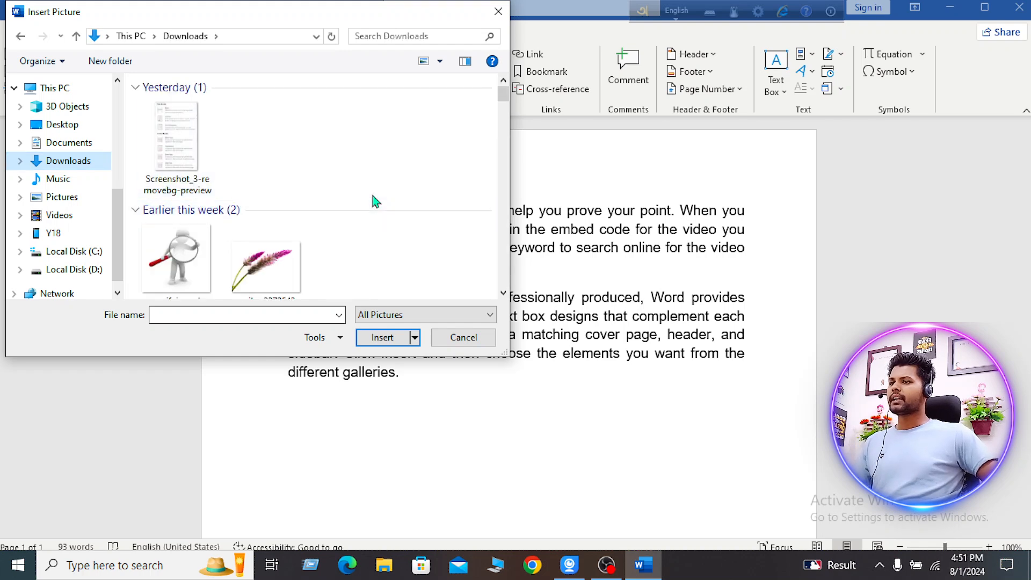
pyautogui.scroll(-3, 345, 214)
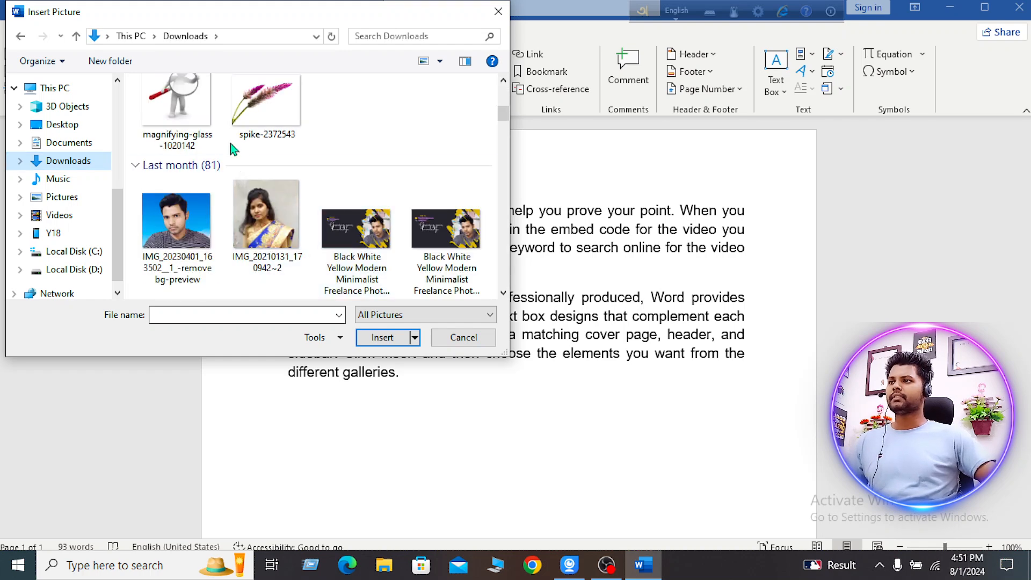
pyautogui.scroll(3, 230, 142)
pyautogui.click(175, 270)
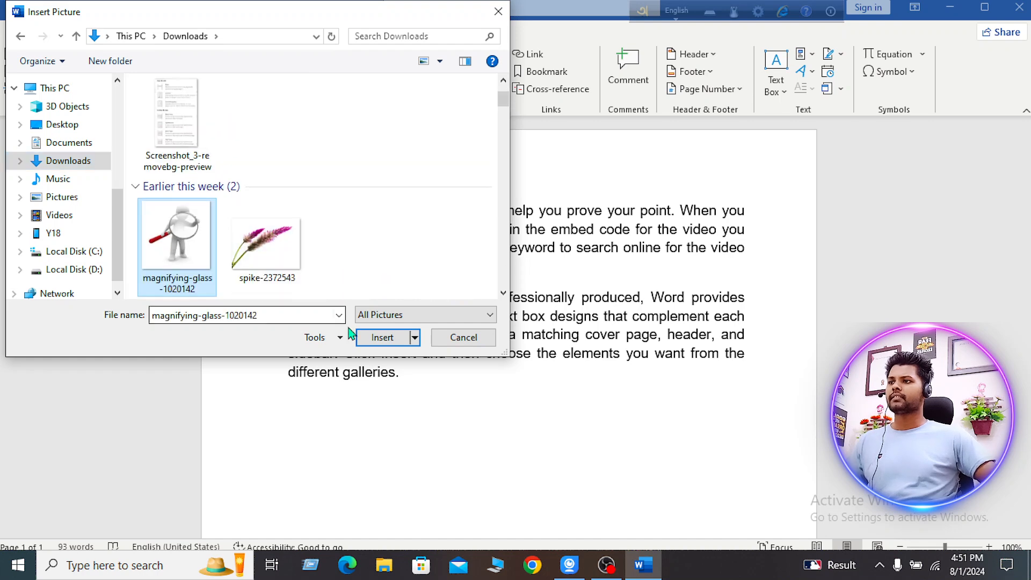
pyautogui.click(376, 337)
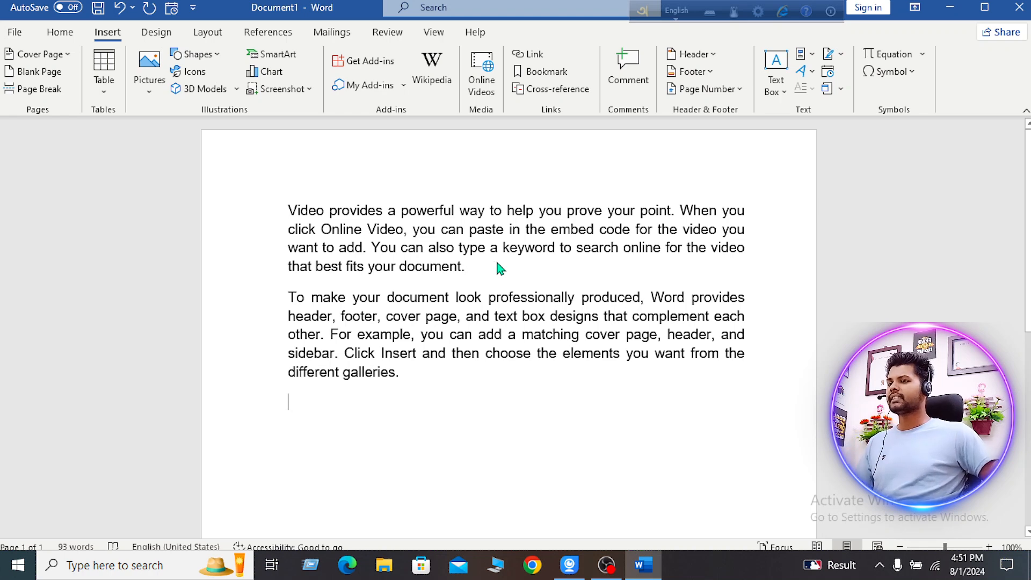
# Shrink the magnifying-glass picture proportionally to about 2.92" by 2.92".
pyautogui.scroll(-3, 505, 260)
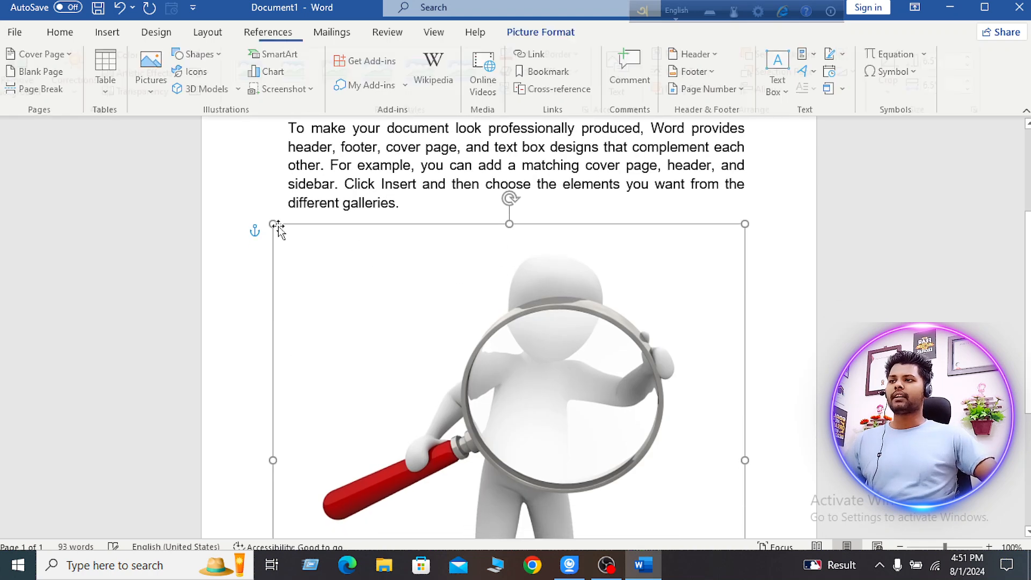
pyautogui.moveTo(273, 224); pyautogui.dragTo(656, 486)
pyautogui.scroll(-4, 656, 505)
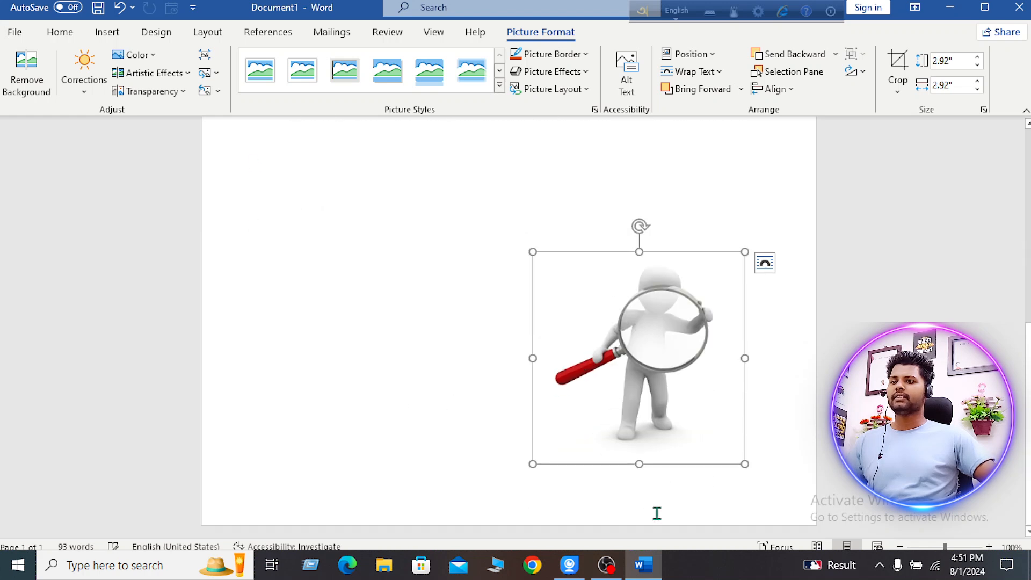
pyautogui.click(765, 264)
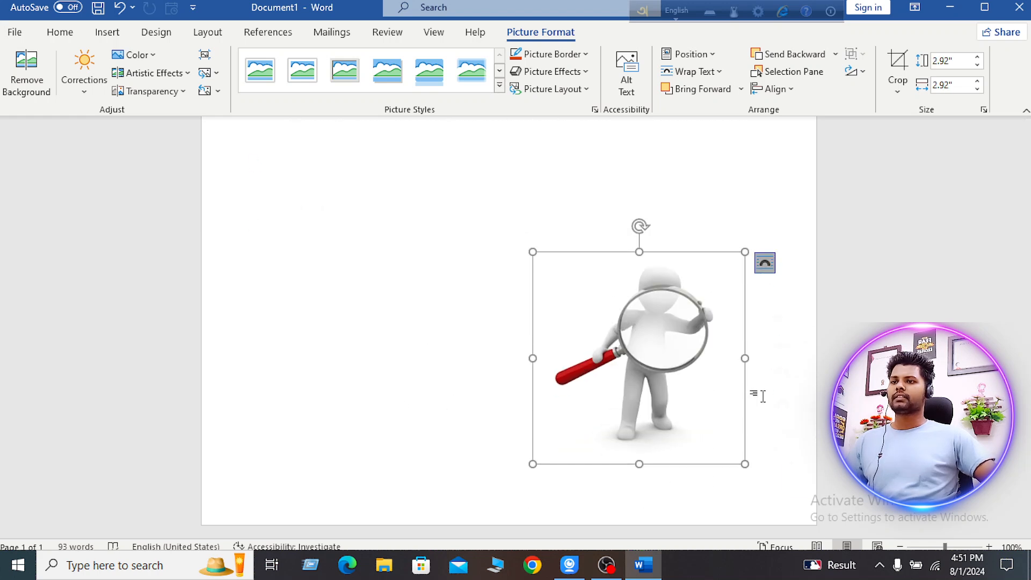
pyautogui.click(817, 412)
# Move the magnifying-glass picture to the left margin just below the second paragraph and make it slightly smaller.
pyautogui.moveTo(713, 364); pyautogui.dragTo(454, 243)
pyautogui.scroll(3, 537, 322)
pyautogui.moveTo(419, 419); pyautogui.dragTo(407, 295)
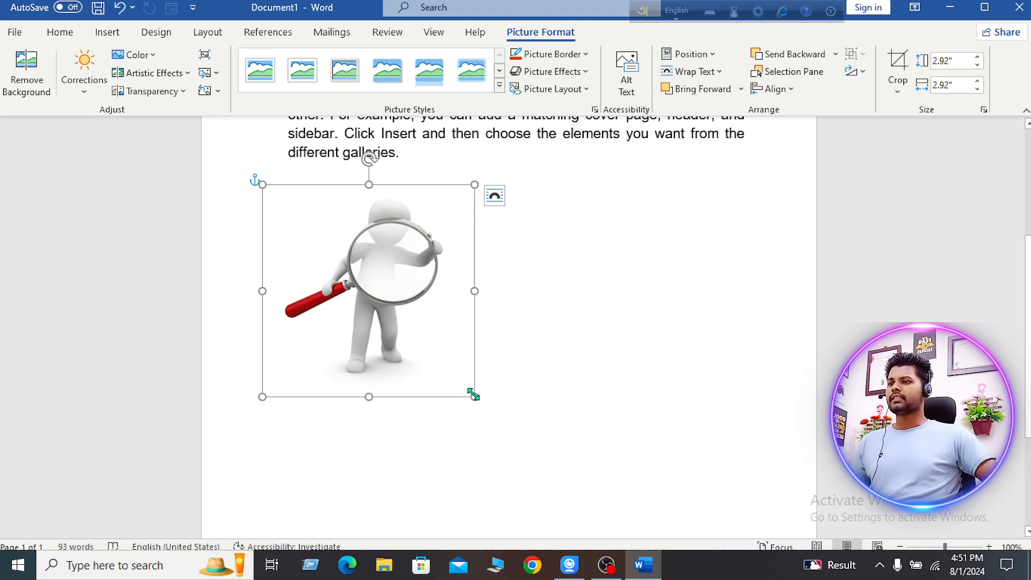
pyautogui.moveTo(451, 353); pyautogui.dragTo(445, 343)
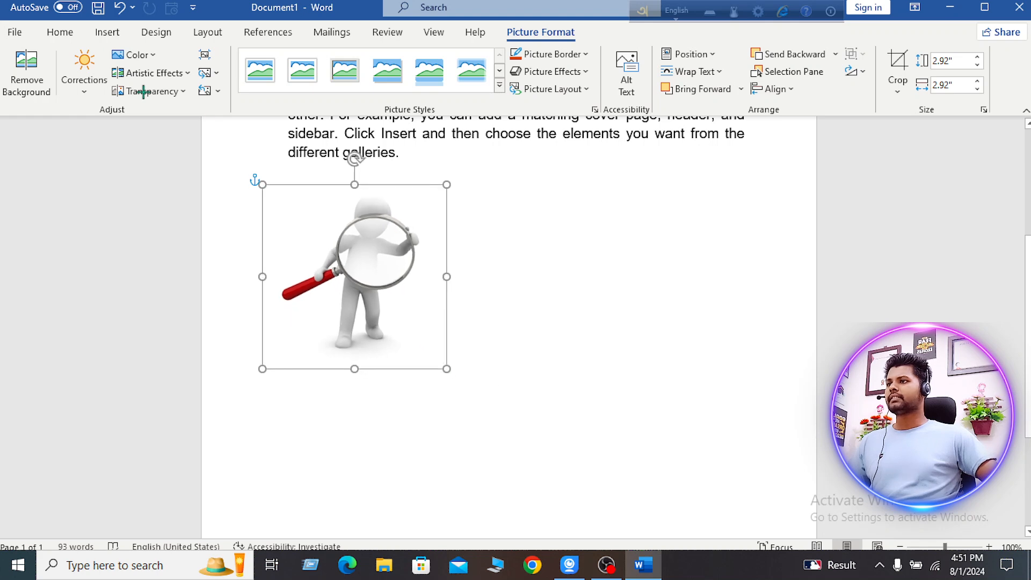
pyautogui.click(215, 37)
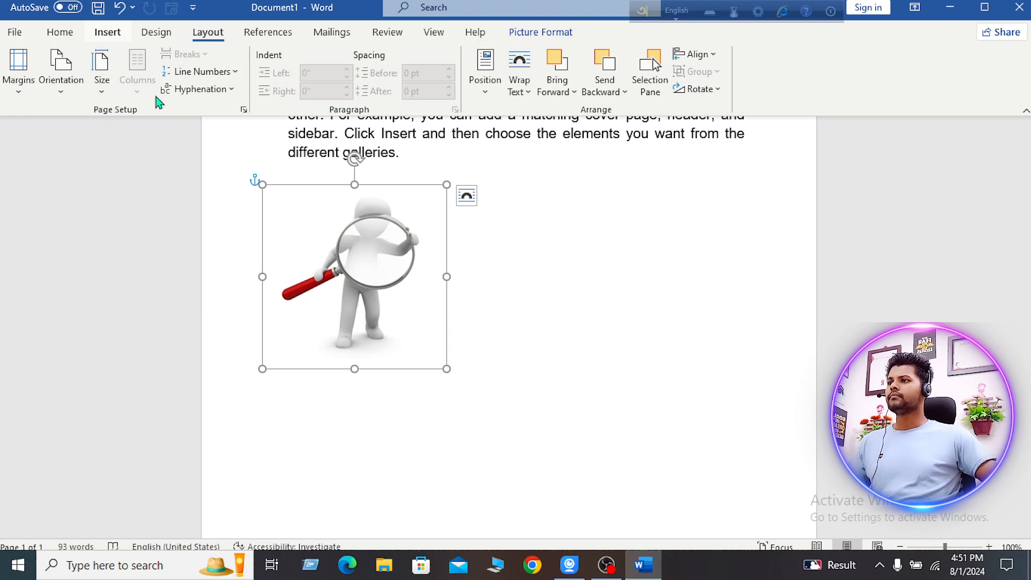
pyautogui.click(107, 32)
pyautogui.click(149, 70)
pyautogui.click(213, 162)
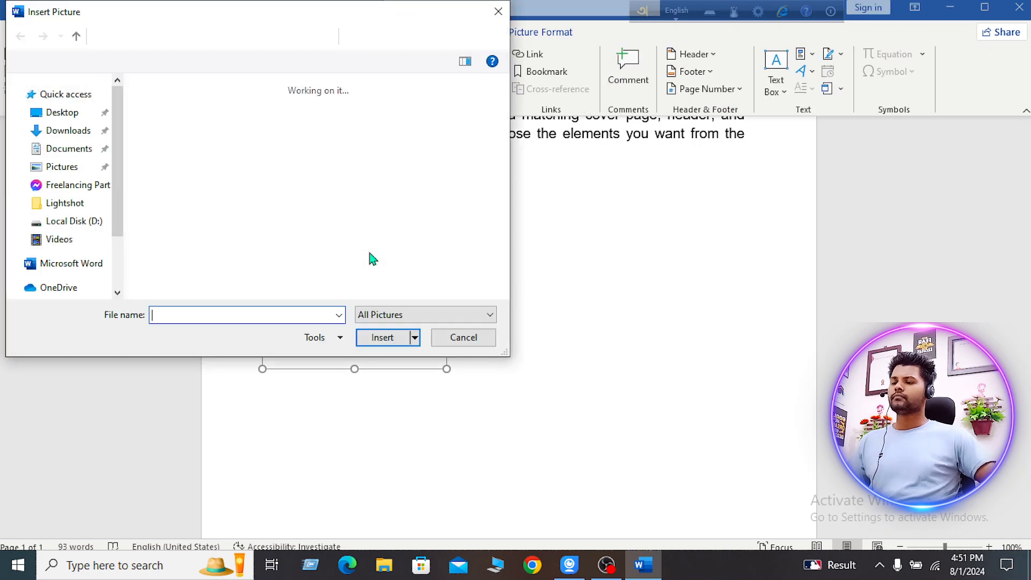
pyautogui.doubleClick(191, 262)
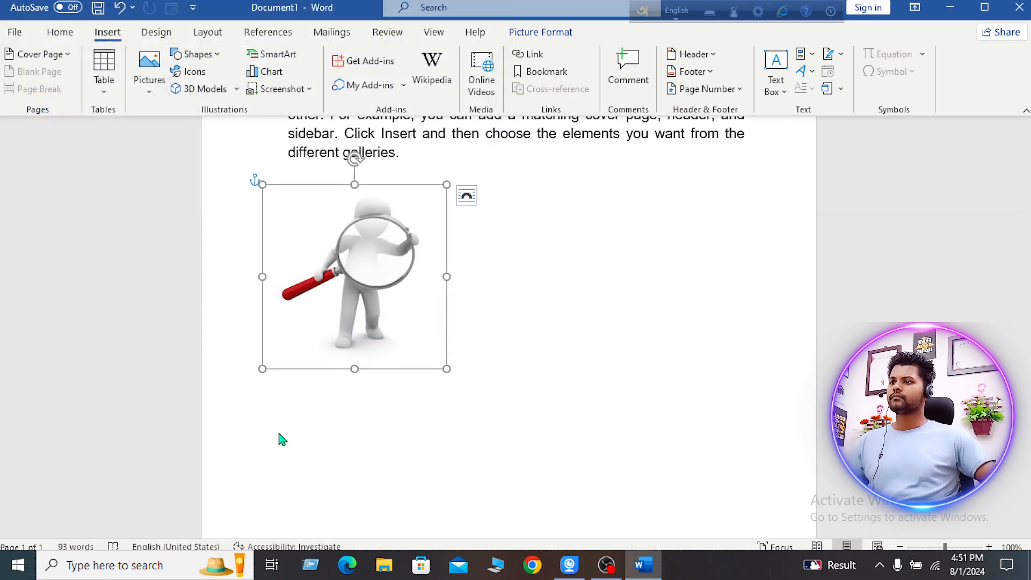
# Insert the flower picture spike-2372543 from the Downloads folder below the magnifying-glass picture.
pyautogui.click(296, 419)
pyautogui.click(149, 73)
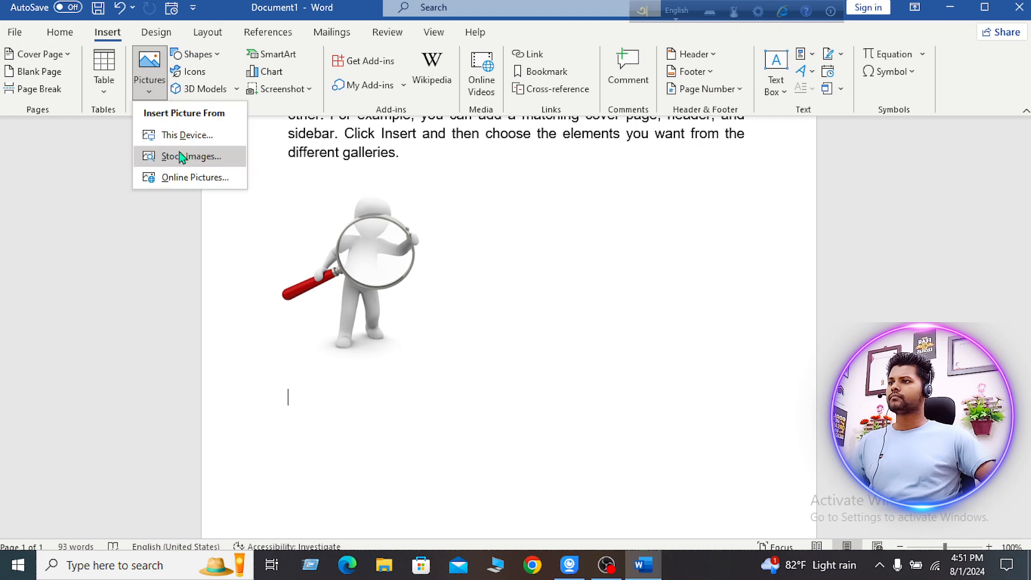
pyautogui.click(180, 136)
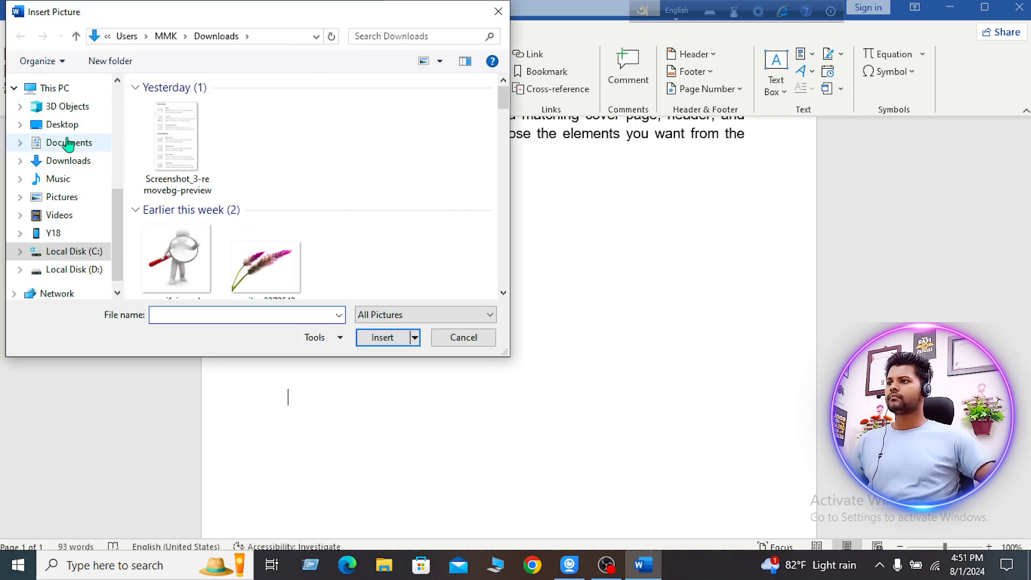
pyautogui.click(70, 160)
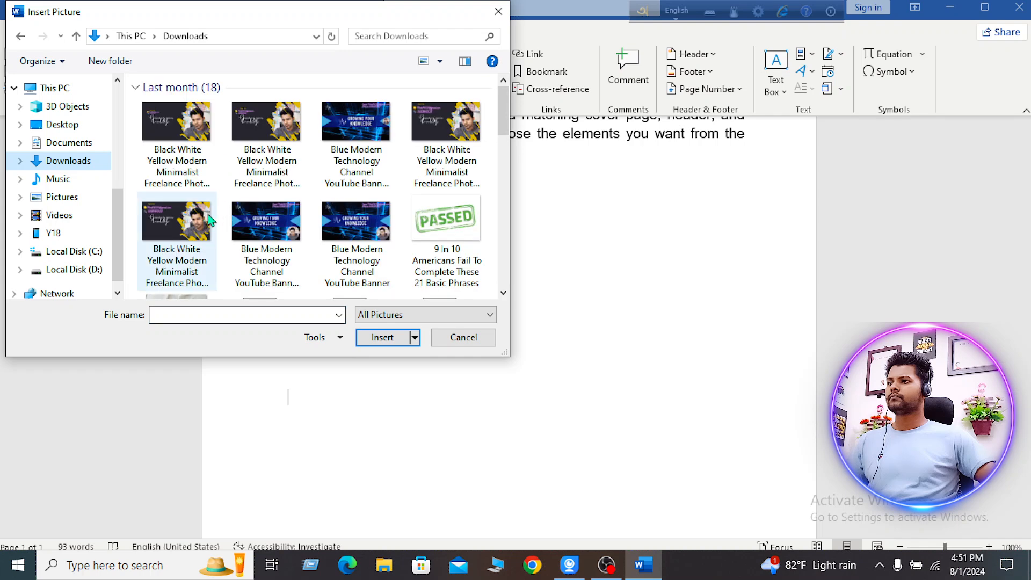
pyautogui.click(383, 337)
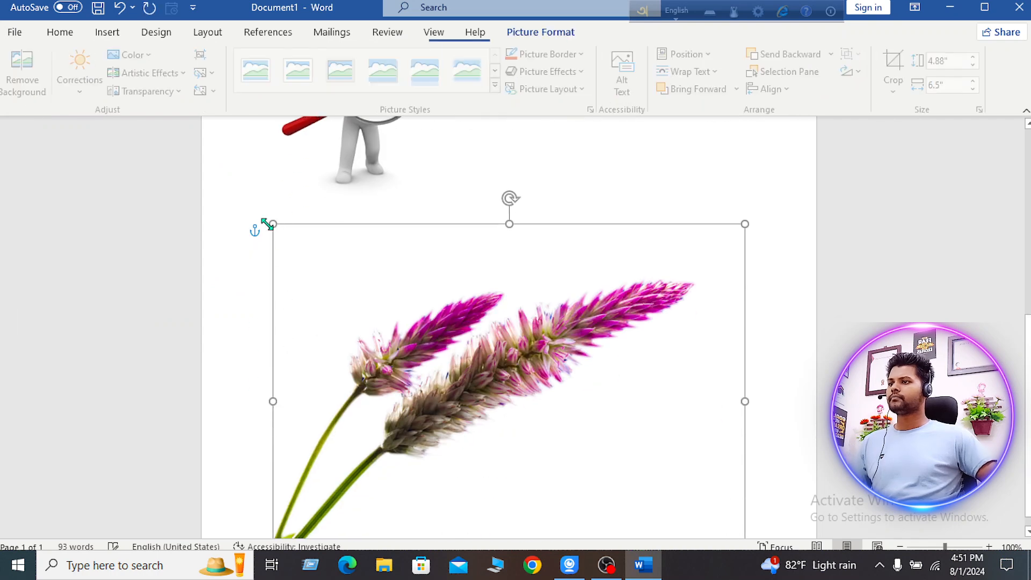
# Shrink the flower picture and place it to the right of the magnifying-glass picture.
pyautogui.moveTo(275, 224); pyautogui.dragTo(644, 260)
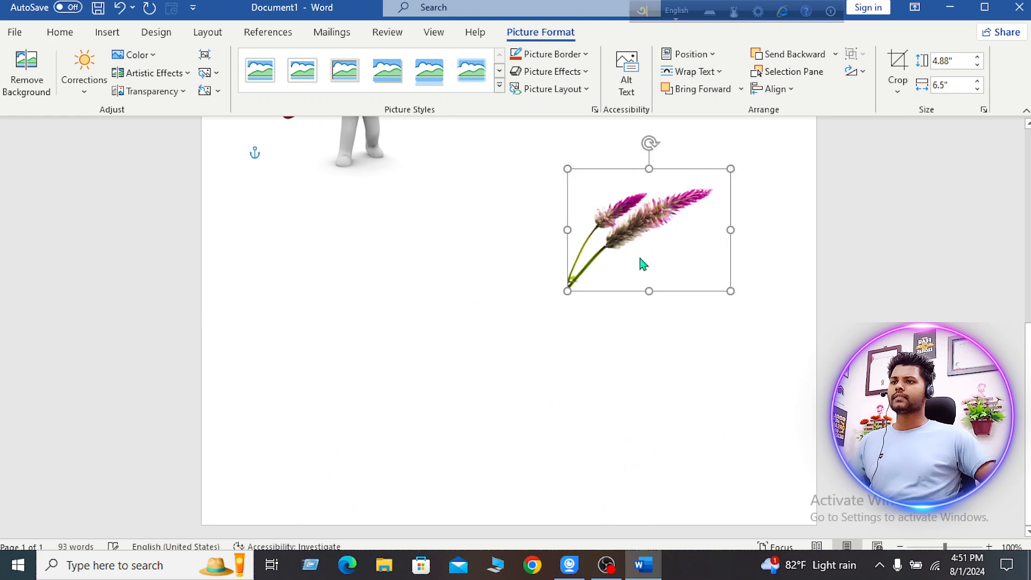
pyautogui.scroll(3, 552, 353)
pyautogui.moveTo(684, 344); pyautogui.dragTo(632, 237)
# Insert the portrait picture IMG_20230401_163502__1_-removebg-preview from the Downloads folder on the line below the two pictures.
pyautogui.click(319, 368)
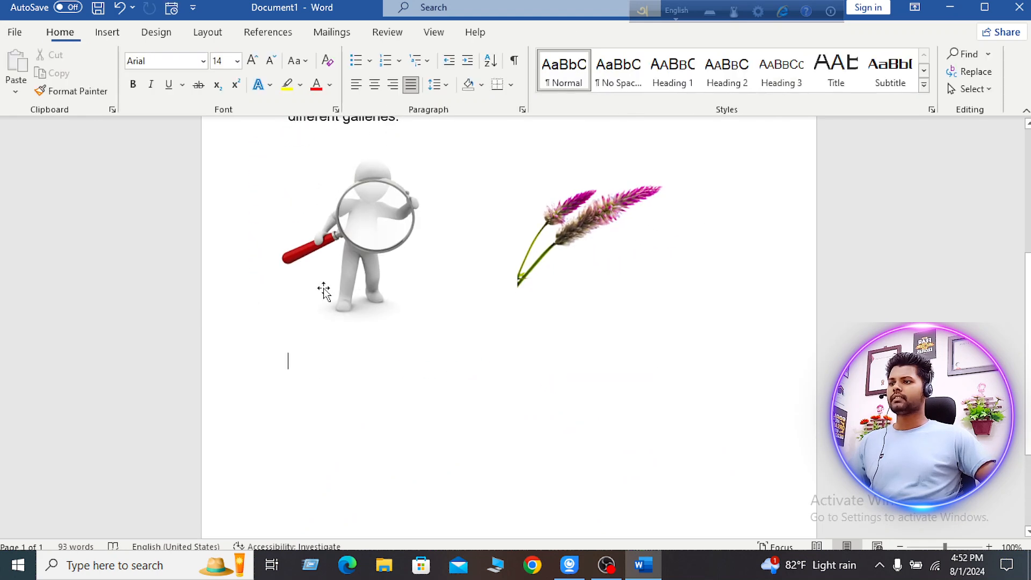
pyautogui.click(107, 32)
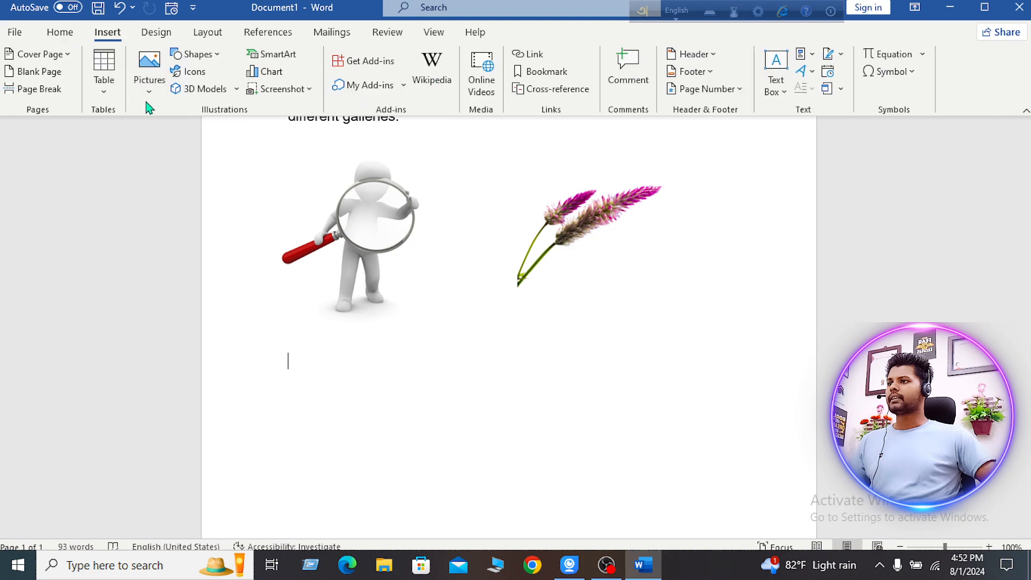
pyautogui.click(150, 90)
pyautogui.click(164, 136)
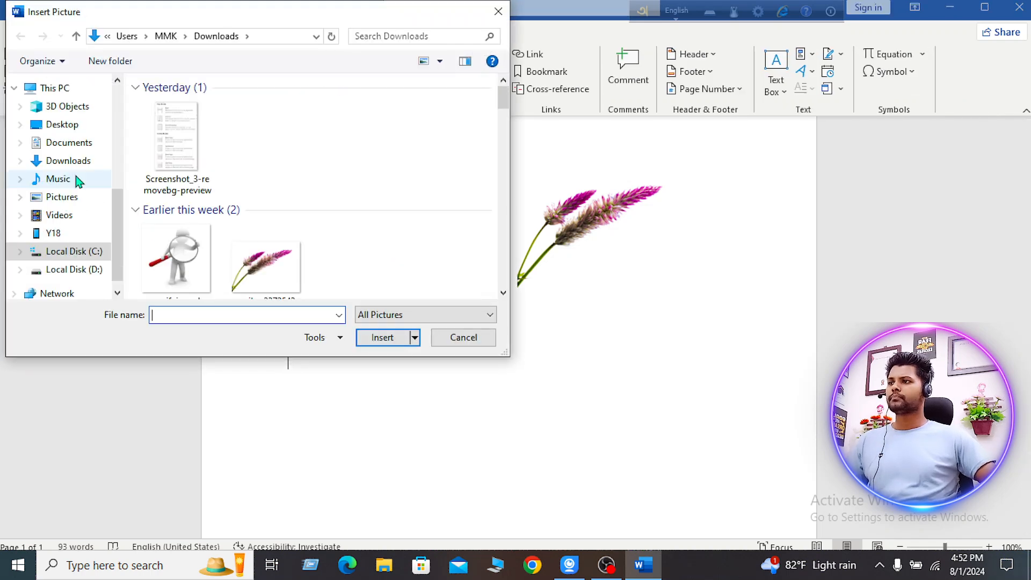
pyautogui.scroll(-3, 263, 242)
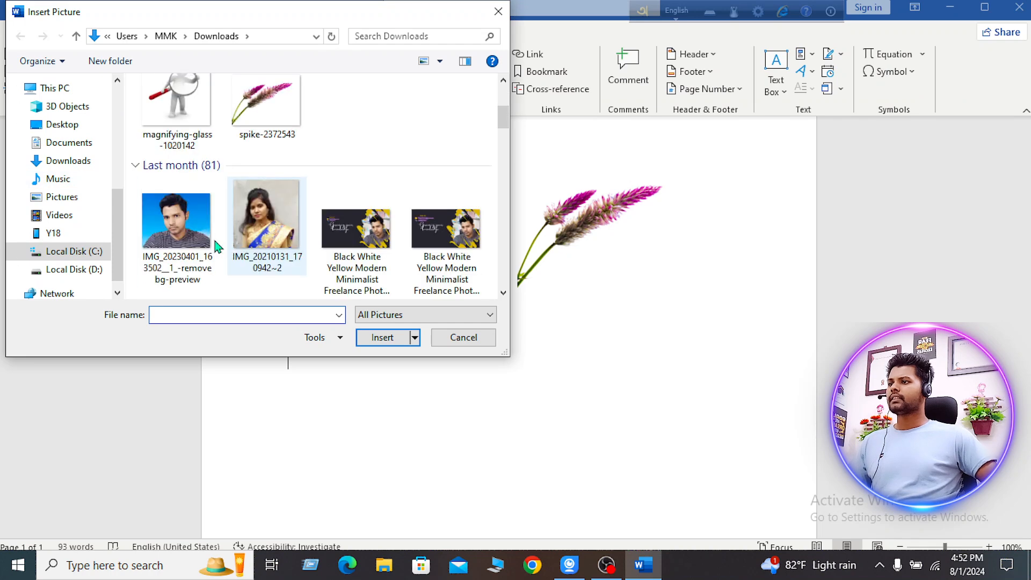
pyautogui.click(170, 215)
pyautogui.click(370, 338)
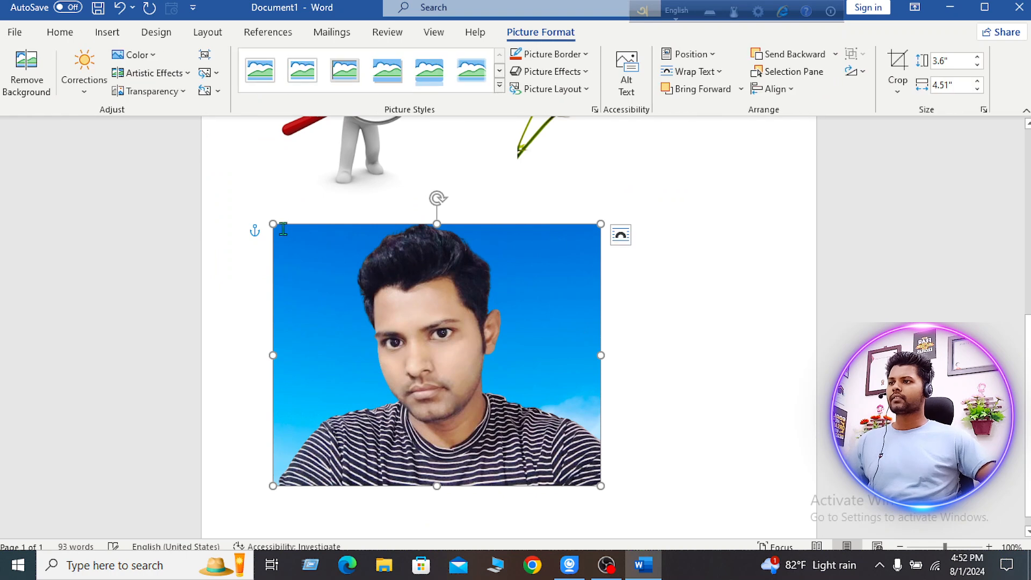
# Shrink the portrait picture to about 1.93" high by 2.41" wide and bring up the layout and arrangement options.
pyautogui.moveTo(274, 225); pyautogui.dragTo(428, 347)
pyautogui.scroll(5, 563, 315)
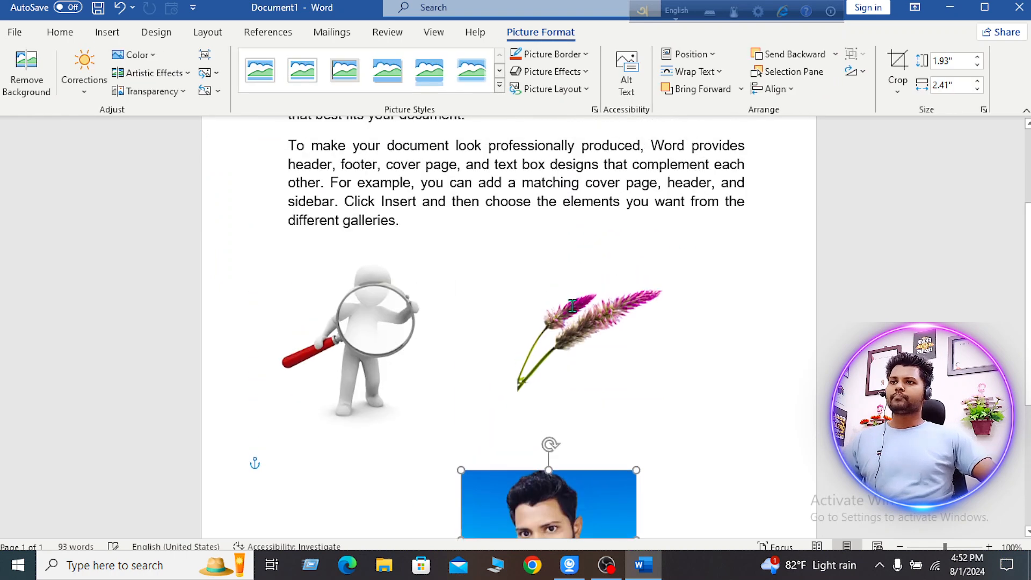
pyautogui.click(208, 32)
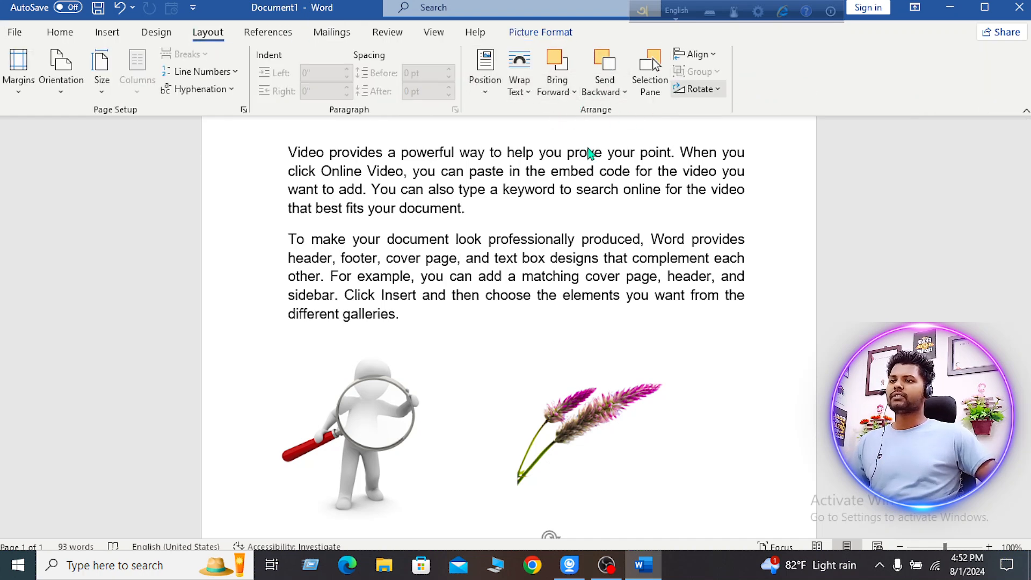
# Reposition the magnifying-glass, flower and portrait pictures closer together beneath the second paragraph, and deselect them.
pyautogui.click(395, 407)
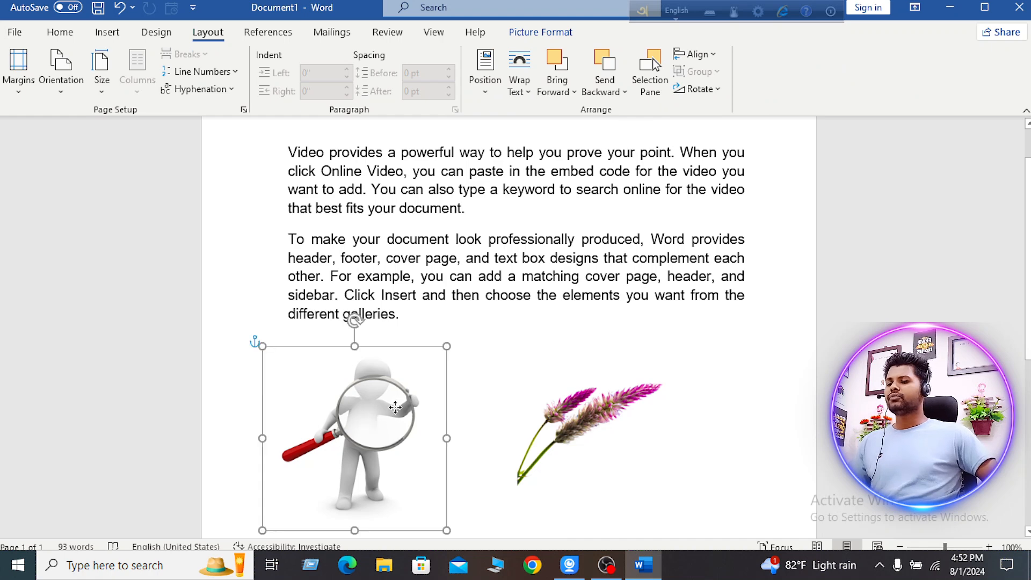
pyautogui.moveTo(371, 421); pyautogui.dragTo(395, 407)
pyautogui.moveTo(553, 441); pyautogui.dragTo(522, 414)
pyautogui.scroll(-3, 524, 424)
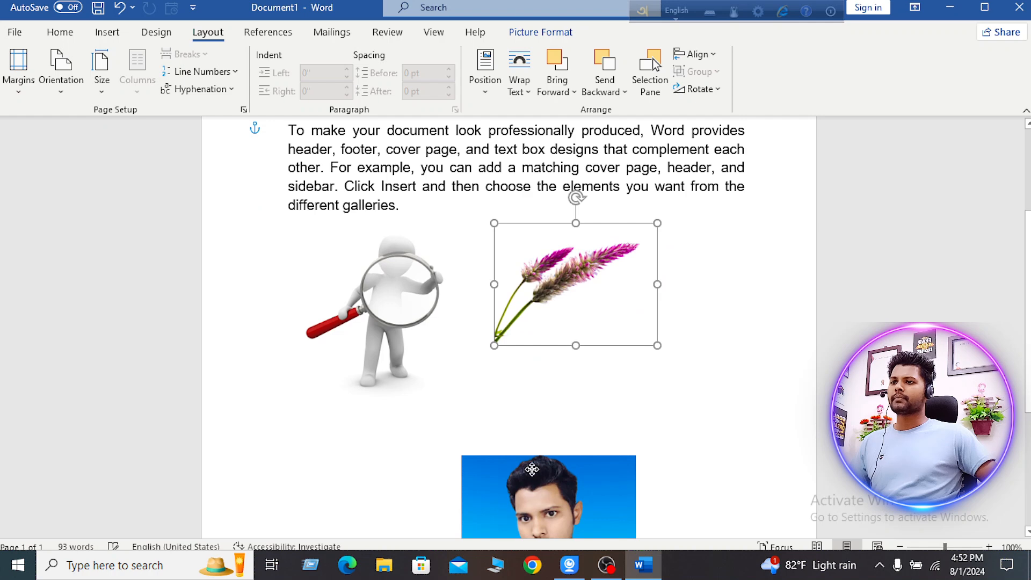
pyautogui.moveTo(534, 477); pyautogui.dragTo(523, 434)
pyautogui.click(636, 317)
pyautogui.scroll(2, 419, 295)
pyautogui.click(412, 280)
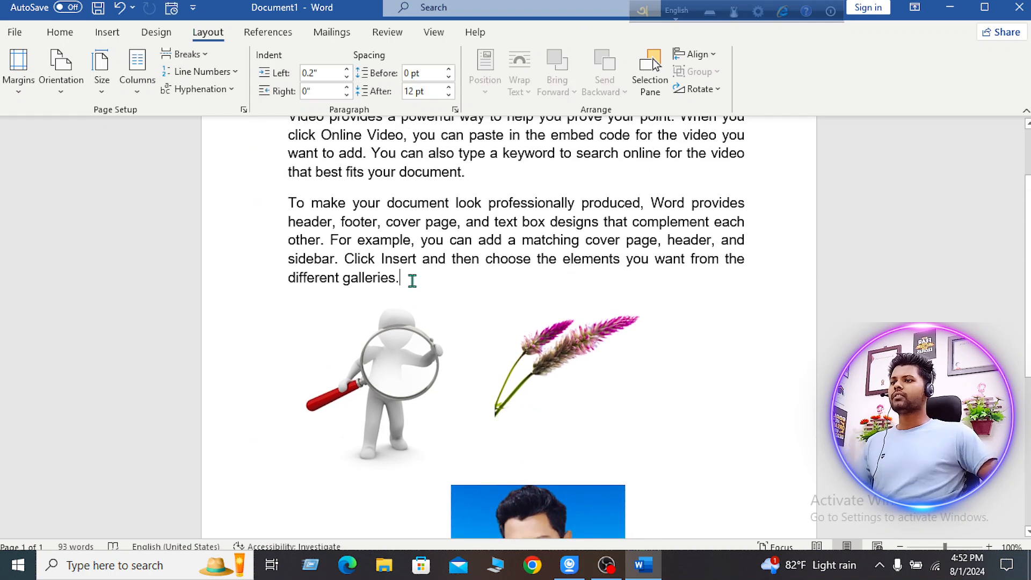
pyautogui.scroll(3, 407, 269)
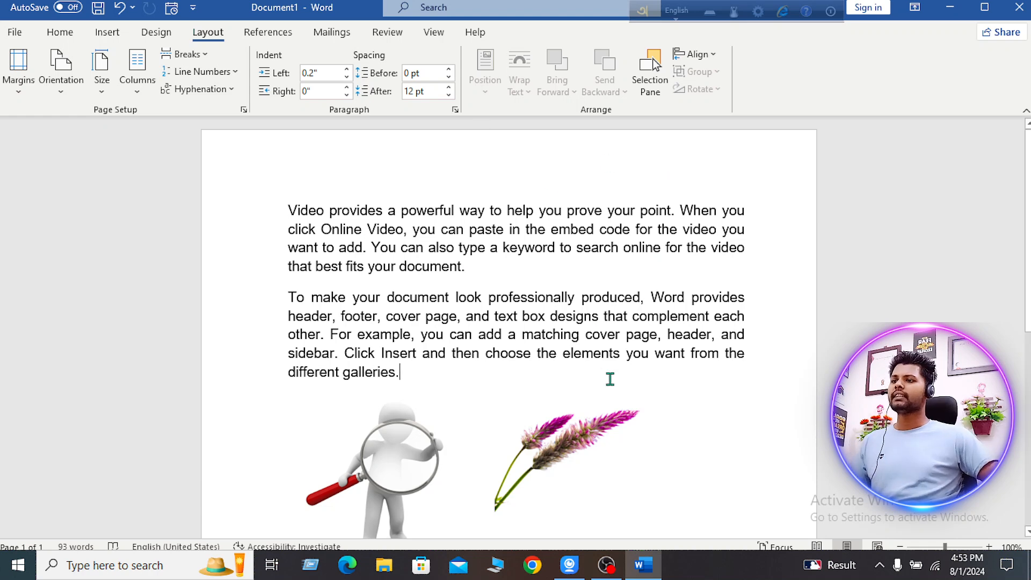
# Examine the in-line and text-wrapping Position presets for the magnifying-glass picture without applying any.
pyautogui.scroll(-1, 611, 375)
pyautogui.click(396, 408)
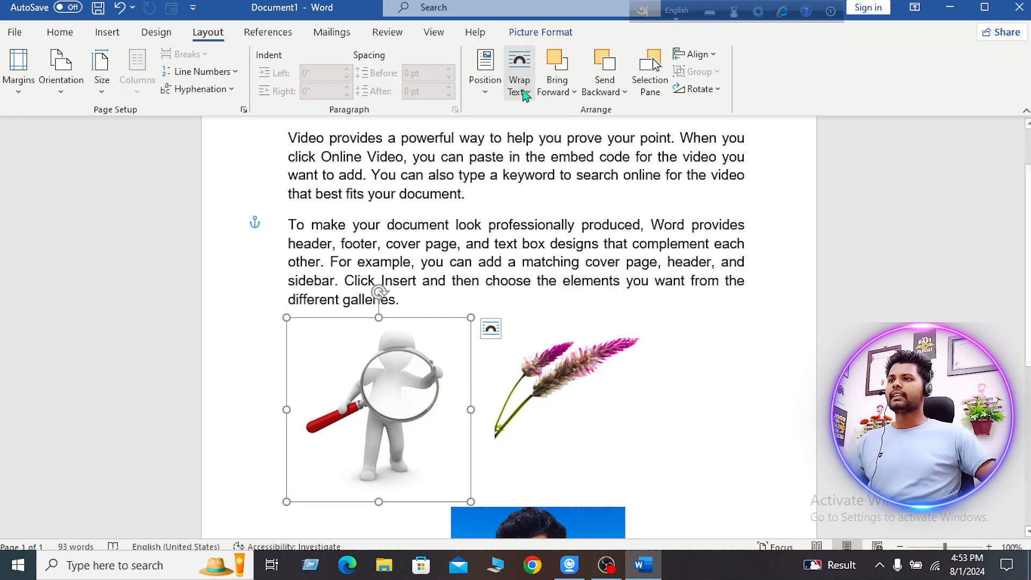
pyautogui.click(491, 86)
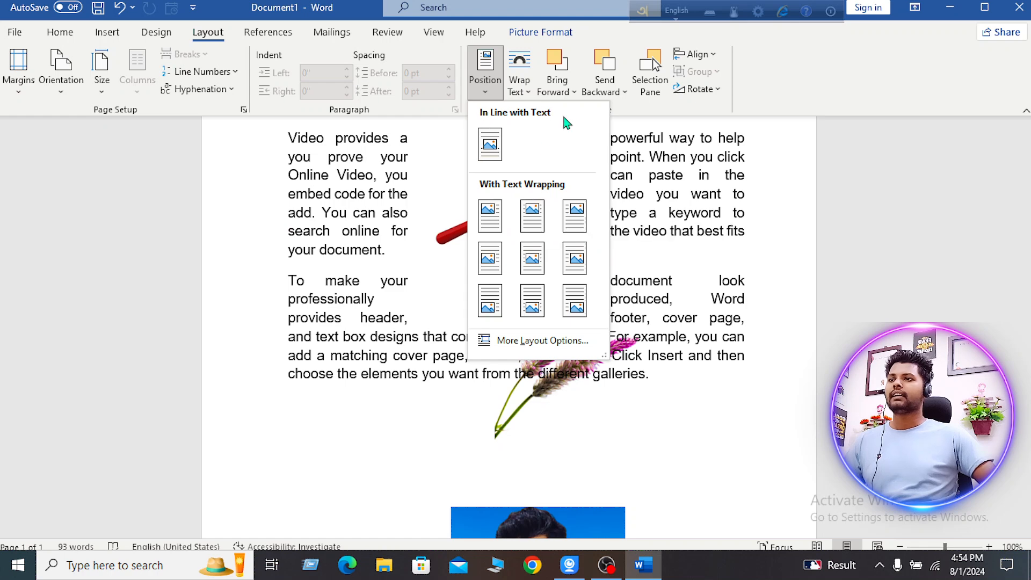
pyautogui.press('Escape')
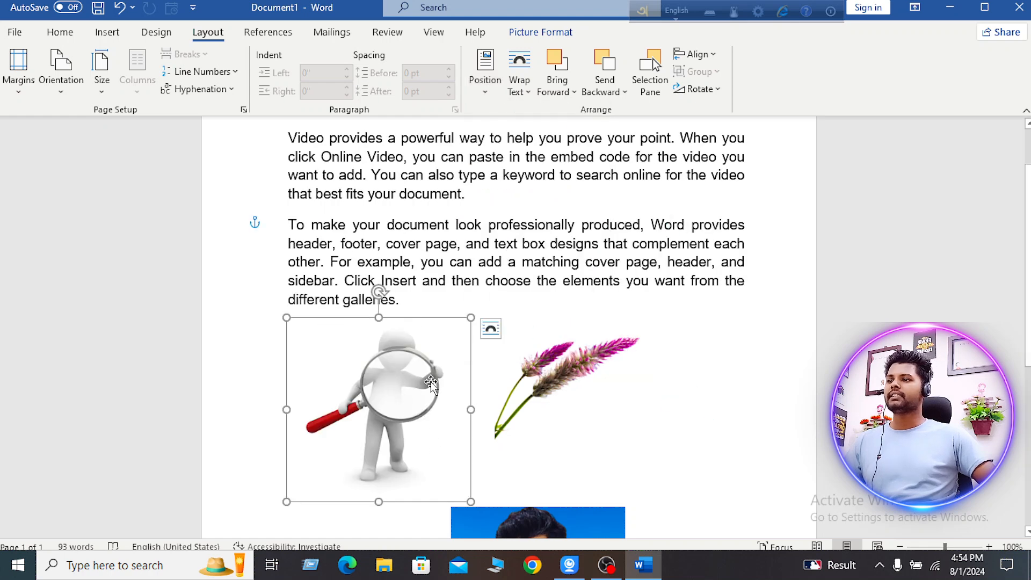
pyautogui.scroll(1, 484, 257)
pyautogui.scroll(1, 401, 217)
pyautogui.click(487, 94)
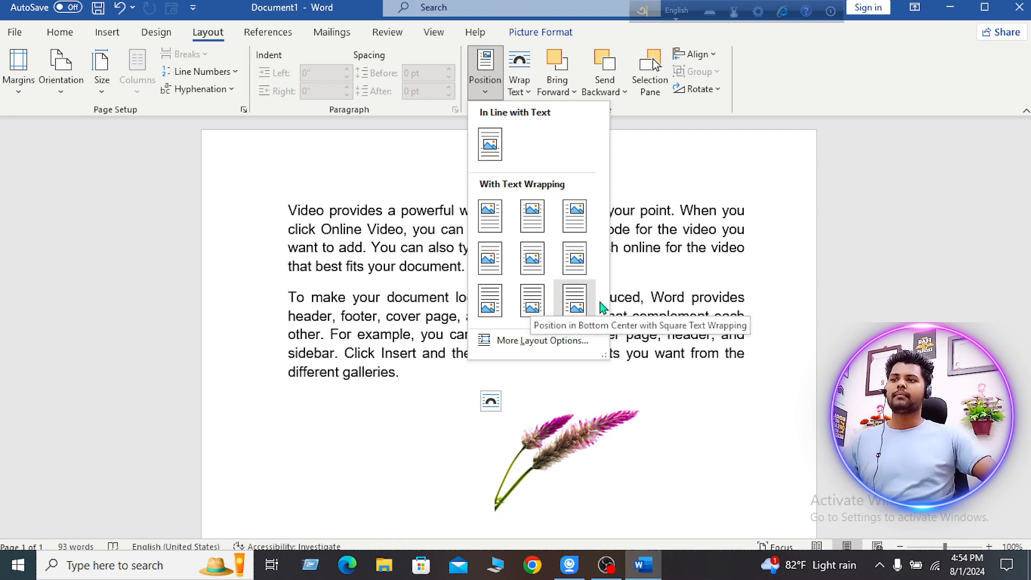
pyautogui.click(678, 152)
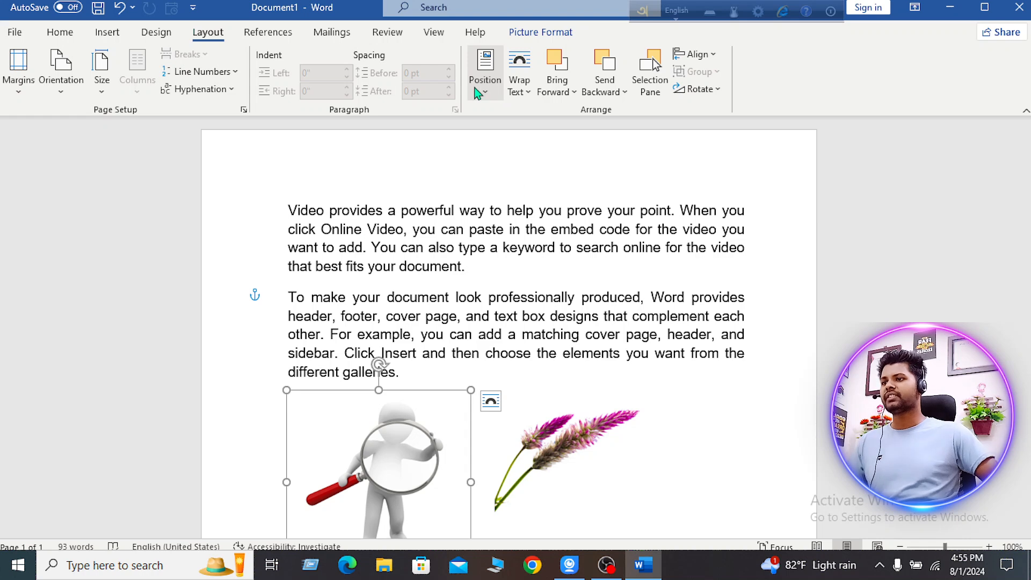
pyautogui.click(482, 72)
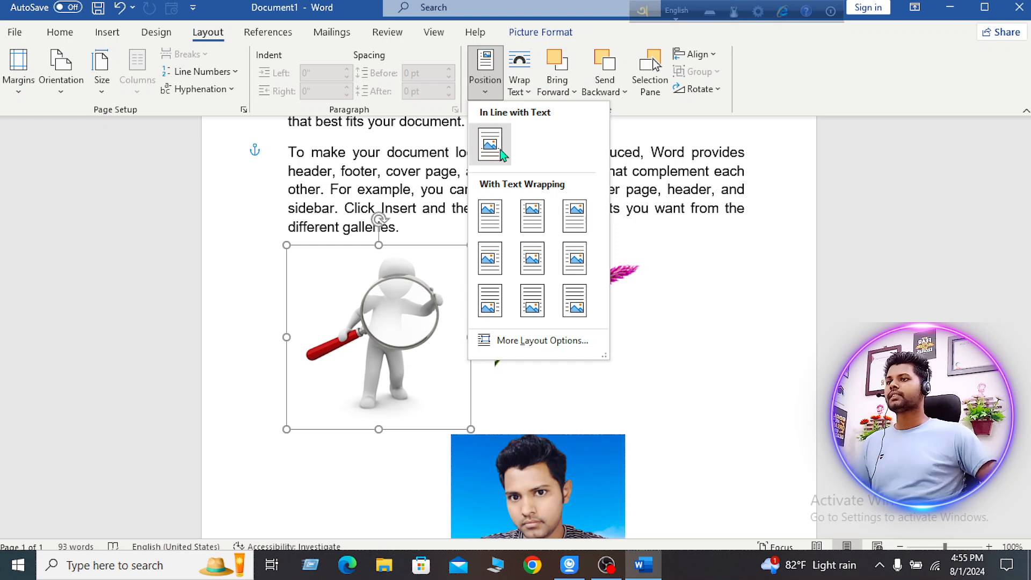
pyautogui.click(681, 292)
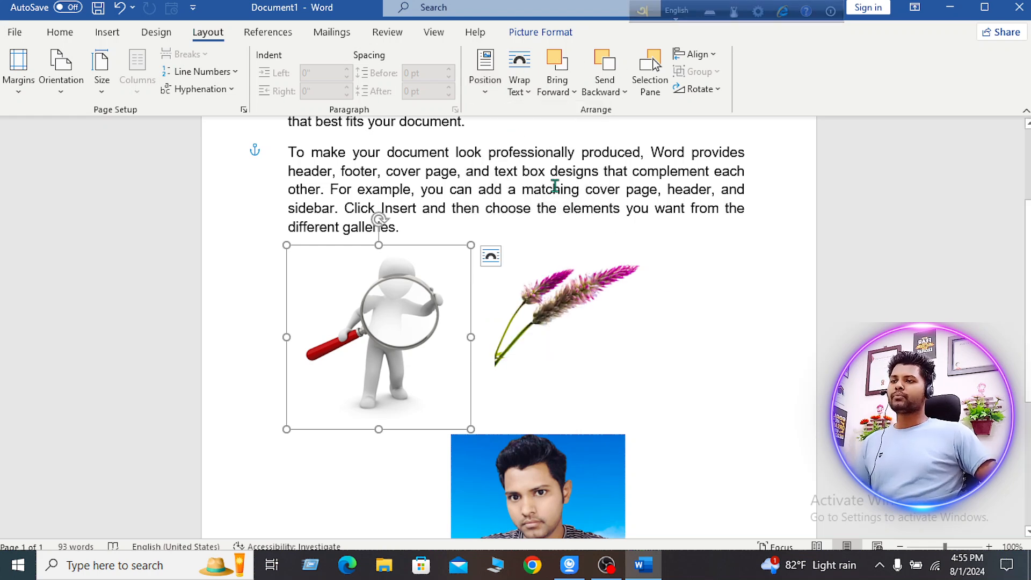
# Compare the Wrap Text choices with the floating Layout Options of the magnifying-glass picture.
pyautogui.click(530, 92)
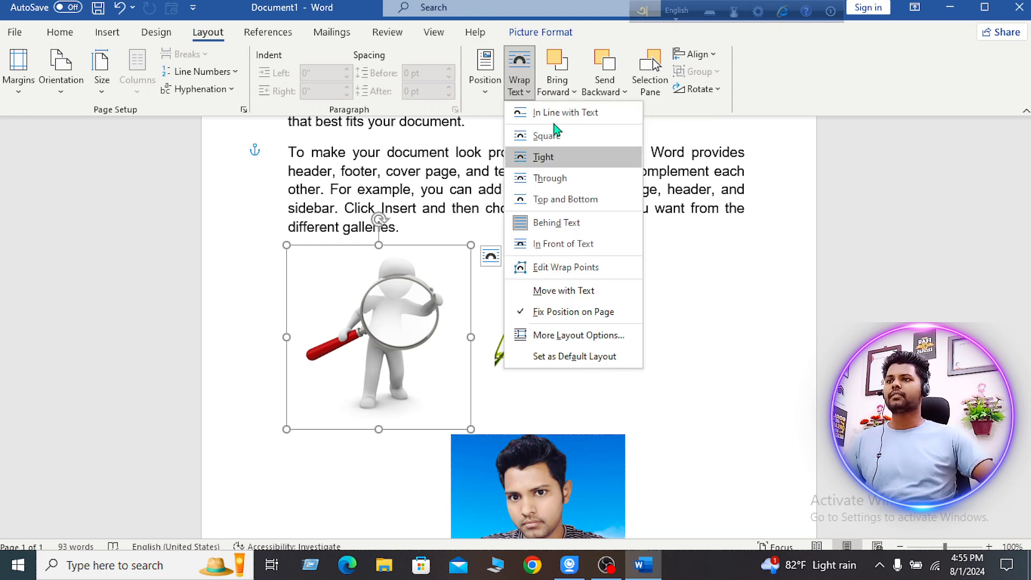
pyautogui.click(490, 258)
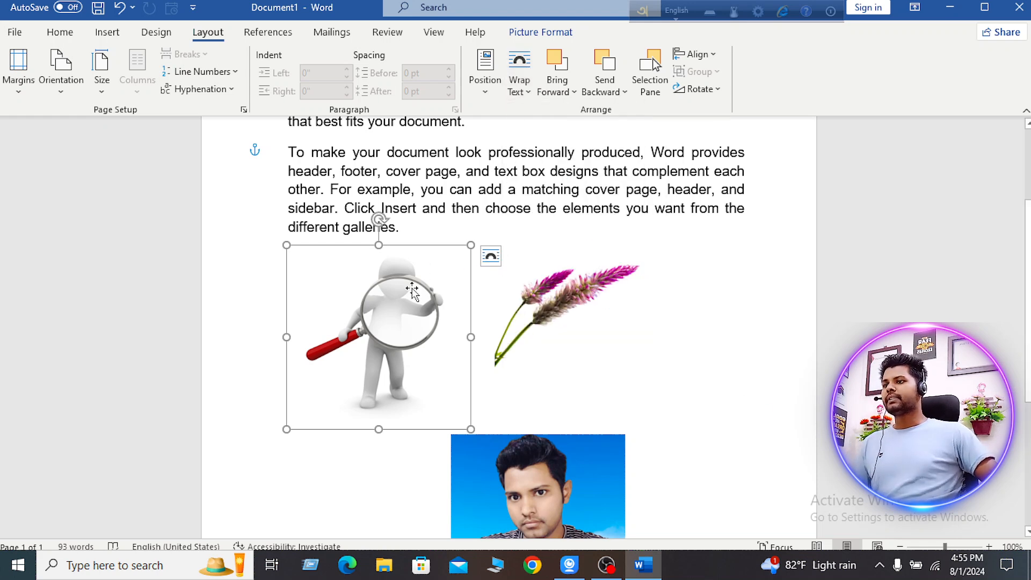
pyautogui.click(489, 257)
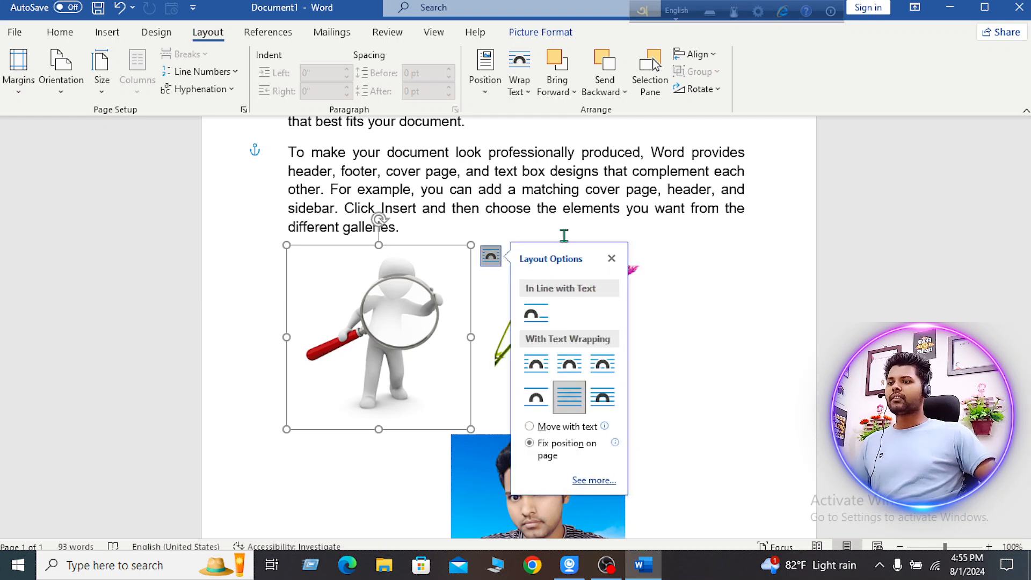
pyautogui.click(526, 90)
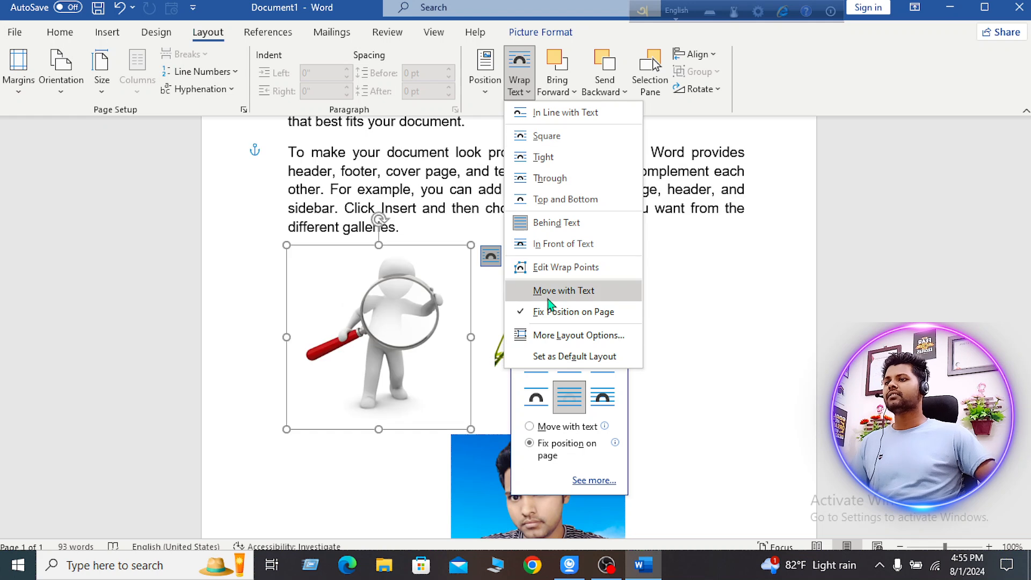
pyautogui.click(731, 318)
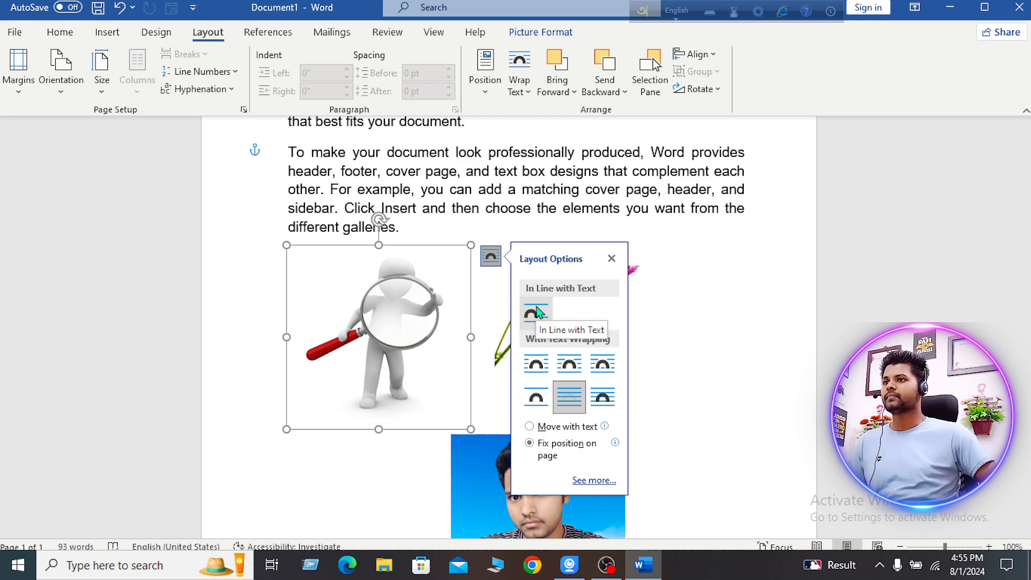
pyautogui.click(529, 88)
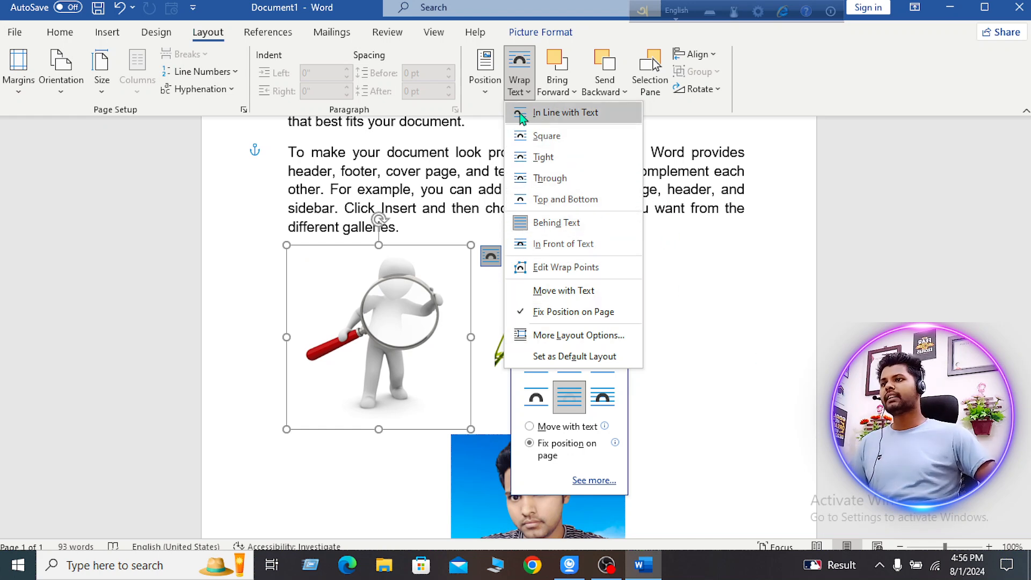
pyautogui.click(723, 295)
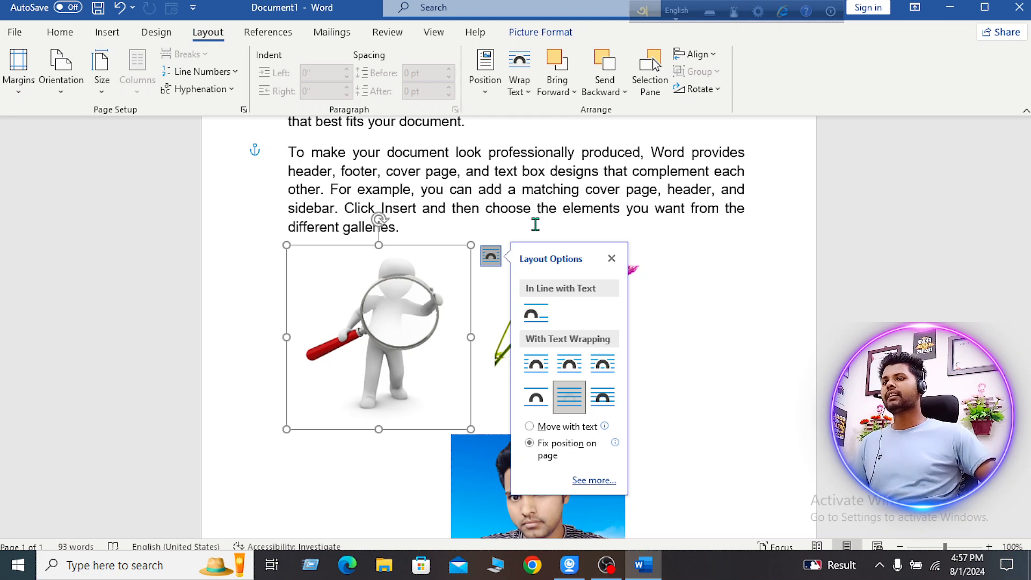
# Try the In Line with Text layout on the magnifying-glass picture and inspect how the second paragraph flows around it.
pyautogui.click(524, 315)
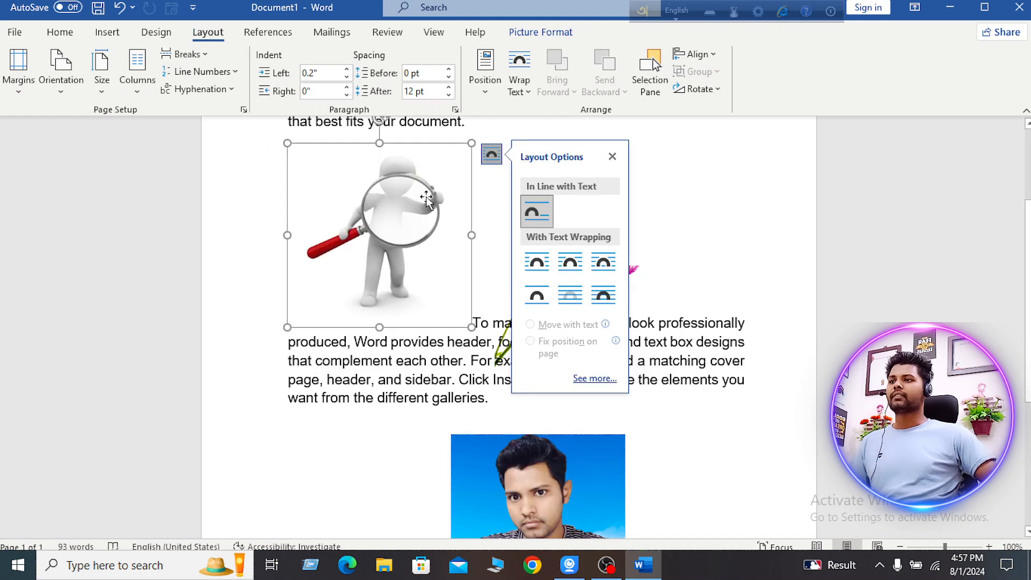
pyautogui.scroll(3, 433, 236)
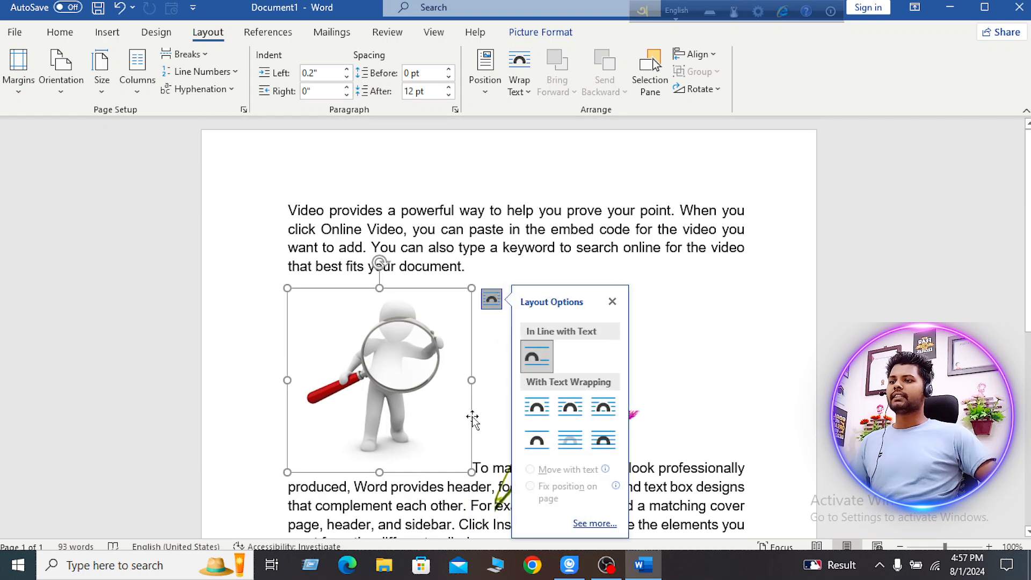
pyautogui.scroll(-3, 473, 419)
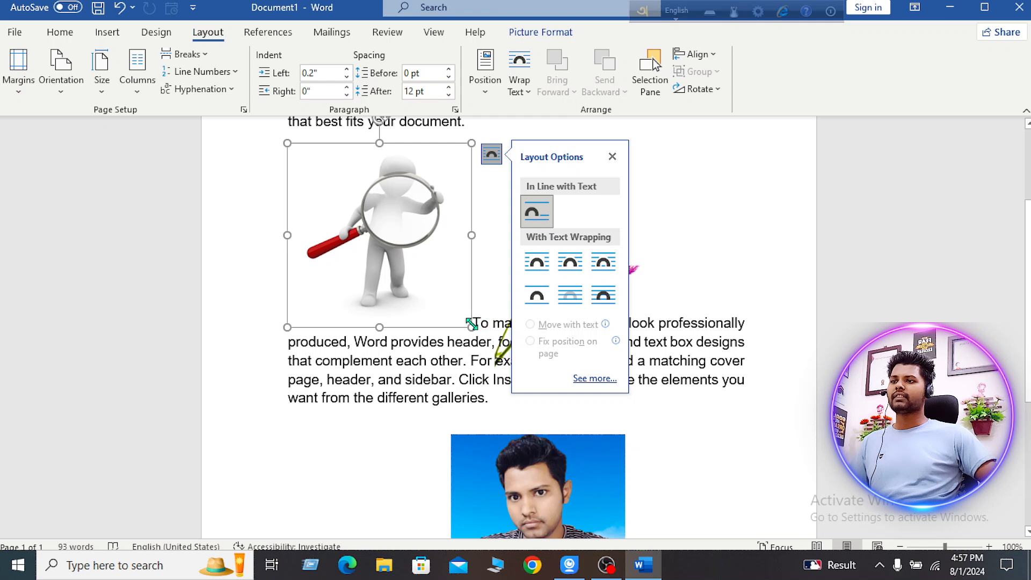
pyautogui.click(733, 240)
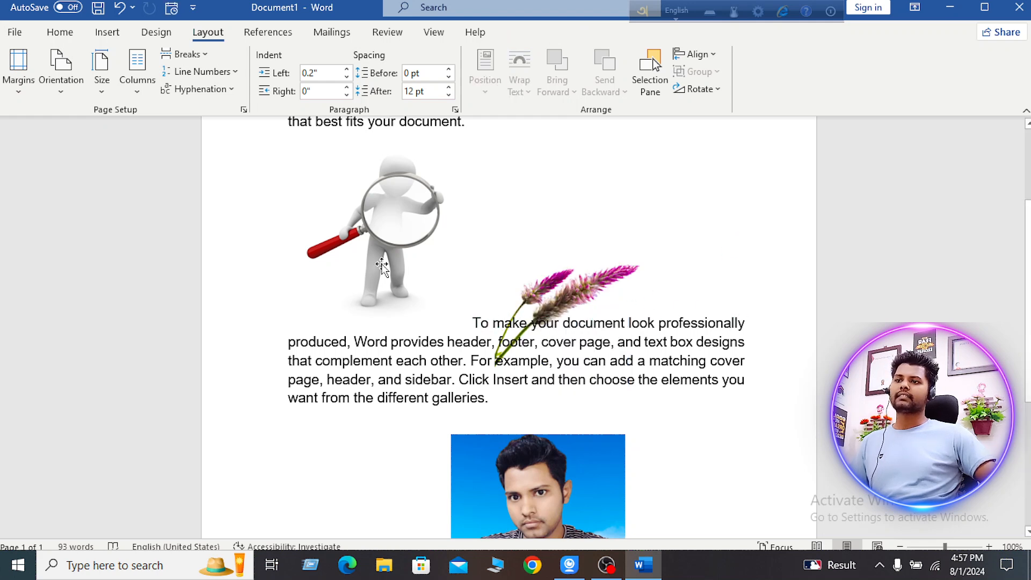
# Review the text wrapping choices available for the magnifying-glass picture while it is in line with text.
pyautogui.click(373, 241)
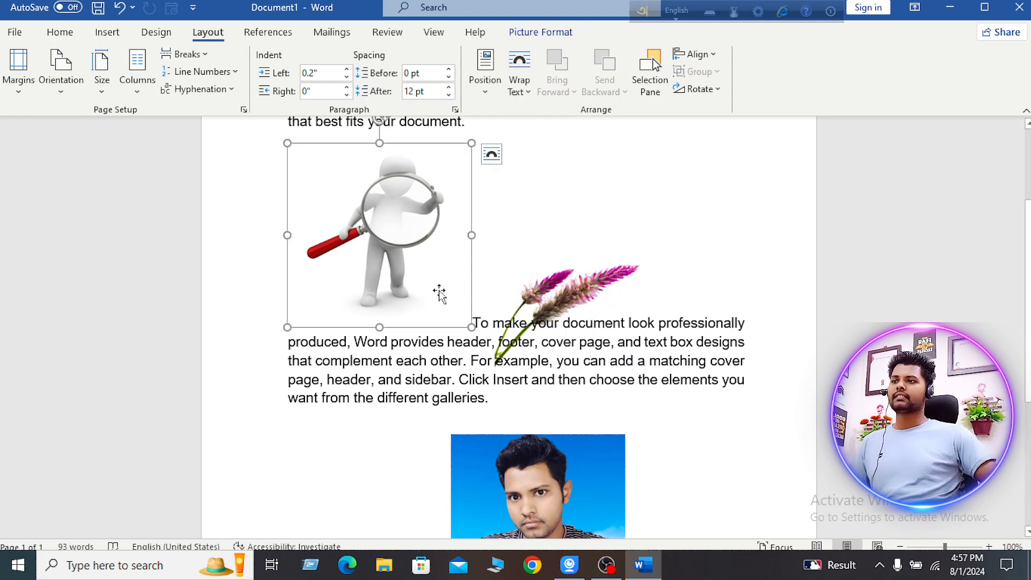
pyautogui.click(491, 156)
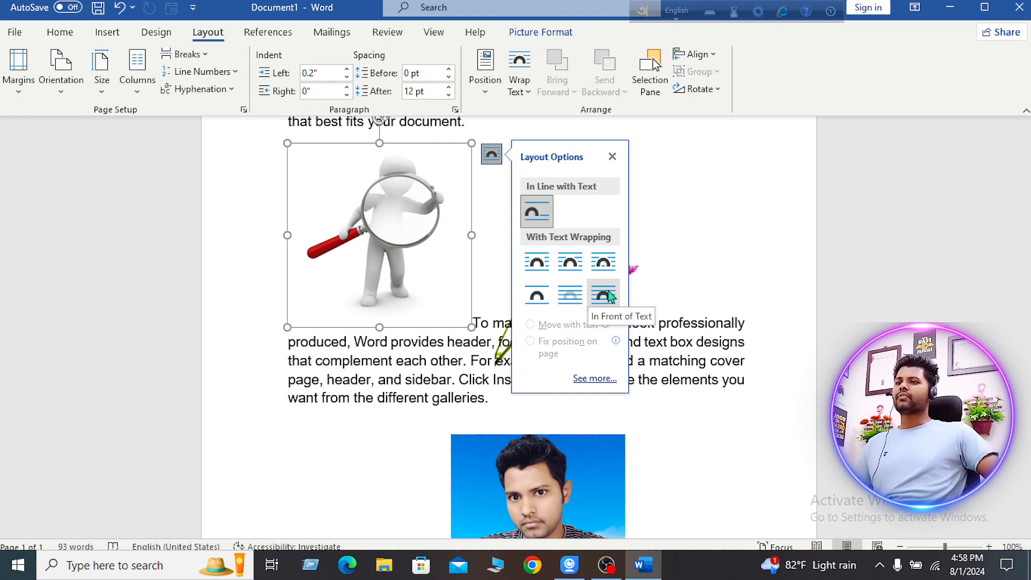
pyautogui.click(686, 211)
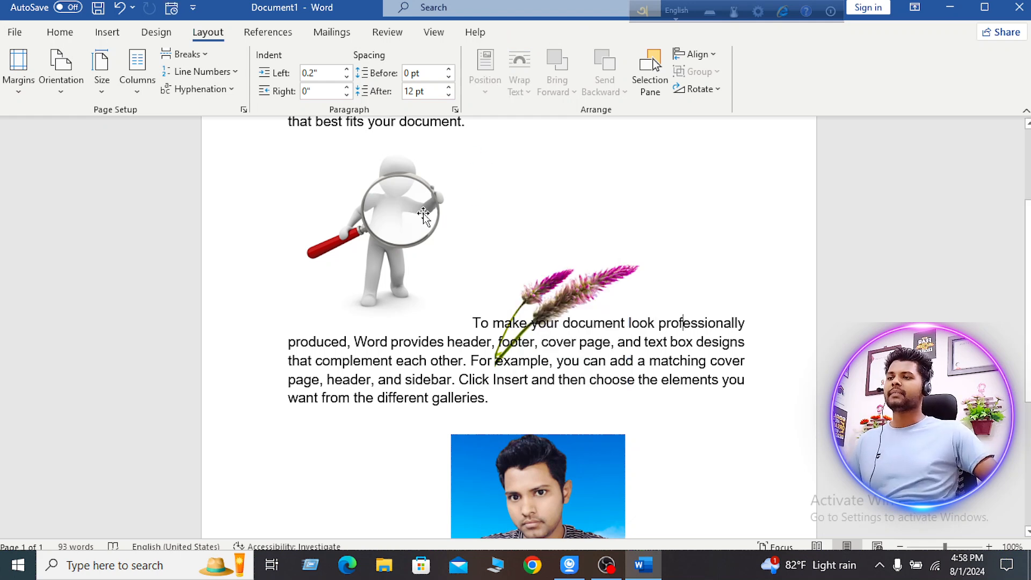
pyautogui.click(397, 212)
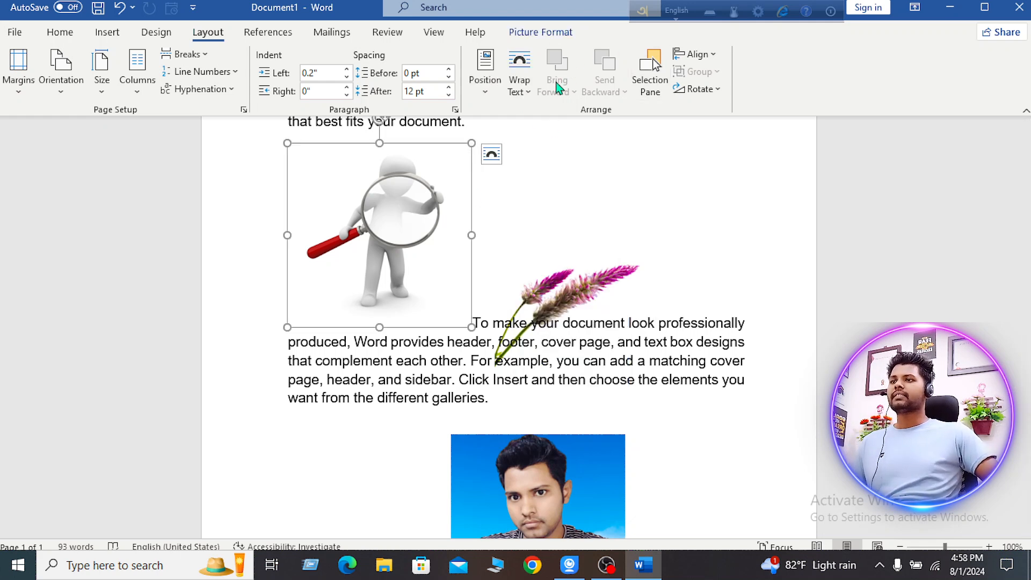
pyautogui.click(528, 94)
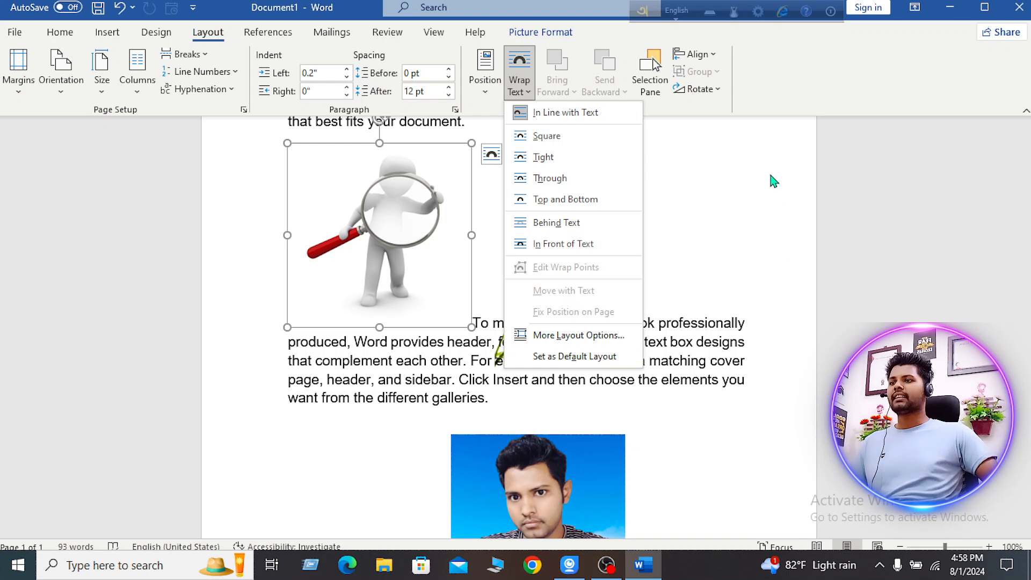
pyautogui.press('Escape')
# Set the magnifying-glass picture to Behind Text and move it below the second paragraph, beside the flower picture.
pyautogui.click(491, 155)
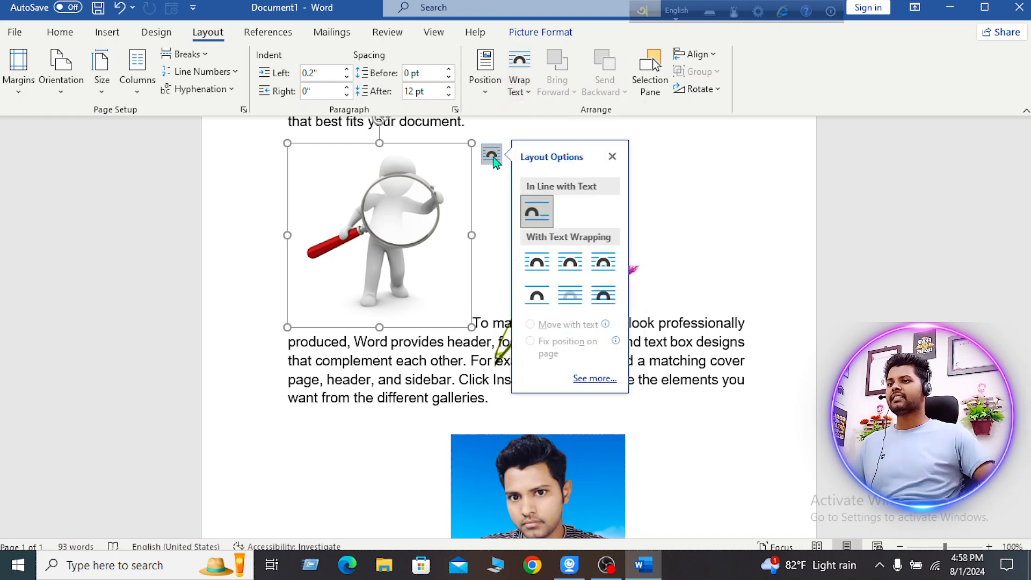
pyautogui.click(581, 298)
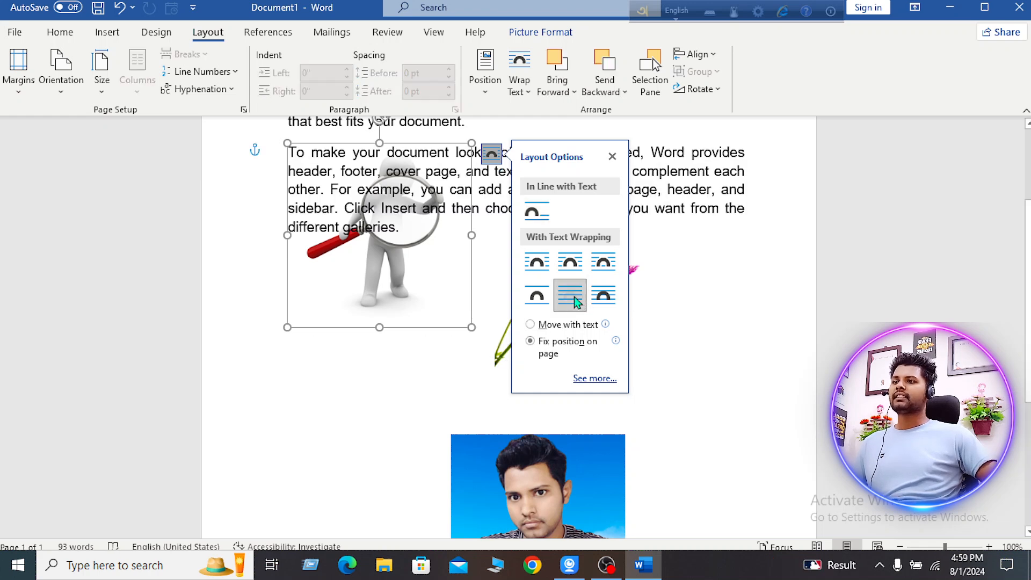
pyautogui.moveTo(414, 263); pyautogui.dragTo(410, 355)
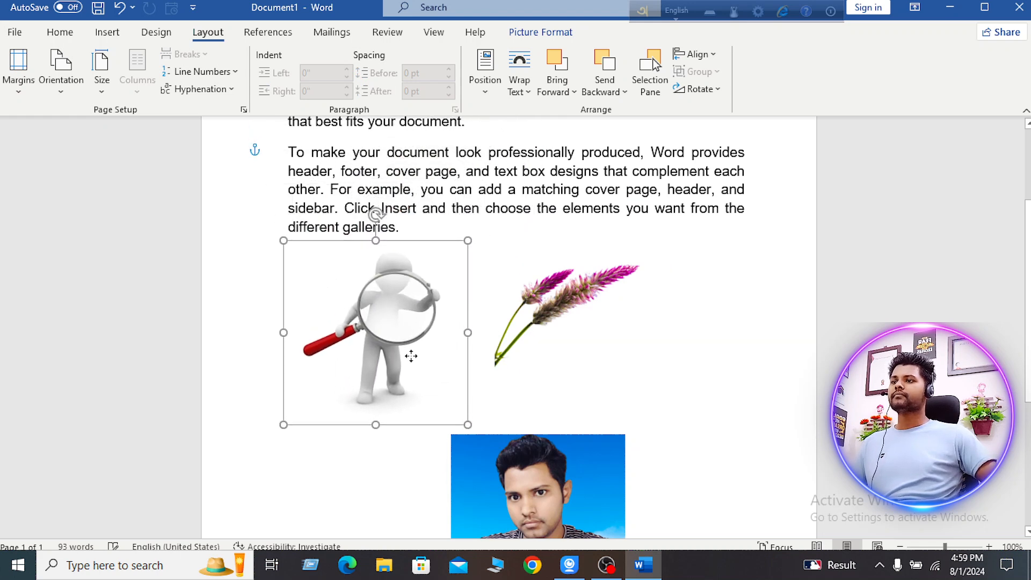
pyautogui.click(491, 262)
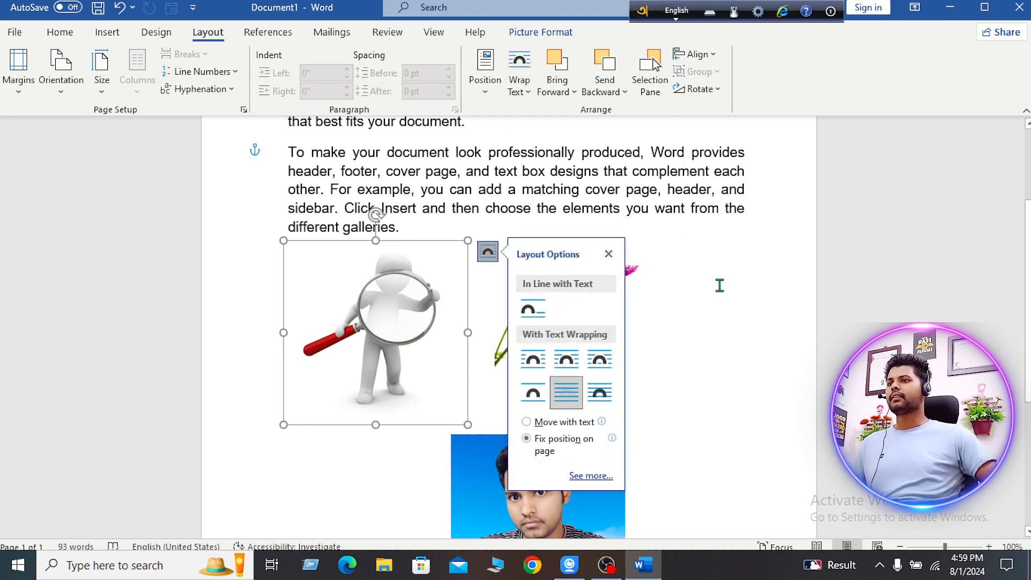
pyautogui.click(731, 315)
# Shift the flower picture slightly right and move the magnifying-glass picture so it overlaps the flower's stem side.
pyautogui.moveTo(568, 298); pyautogui.dragTo(593, 298)
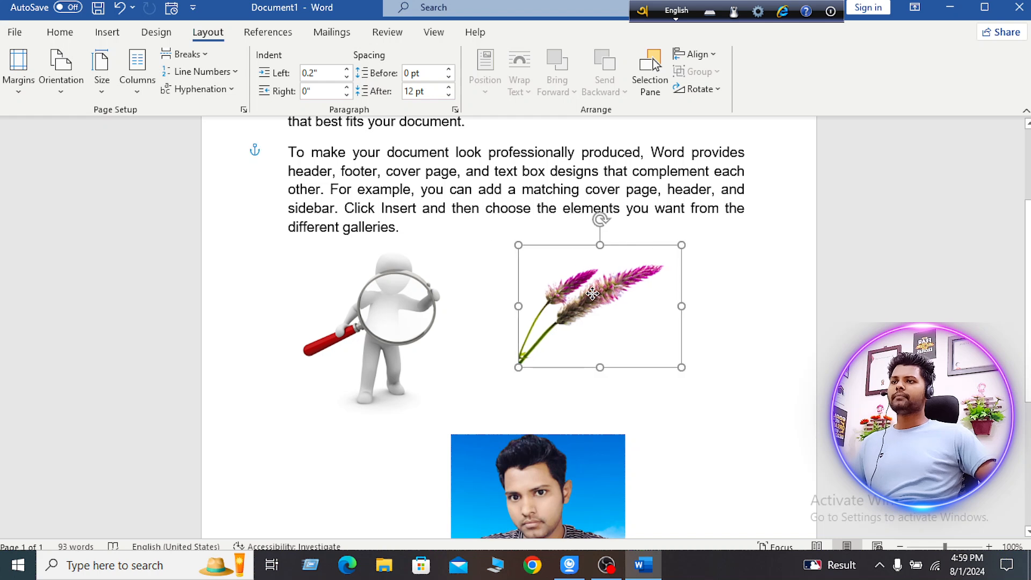
pyautogui.moveTo(370, 307); pyautogui.dragTo(398, 306)
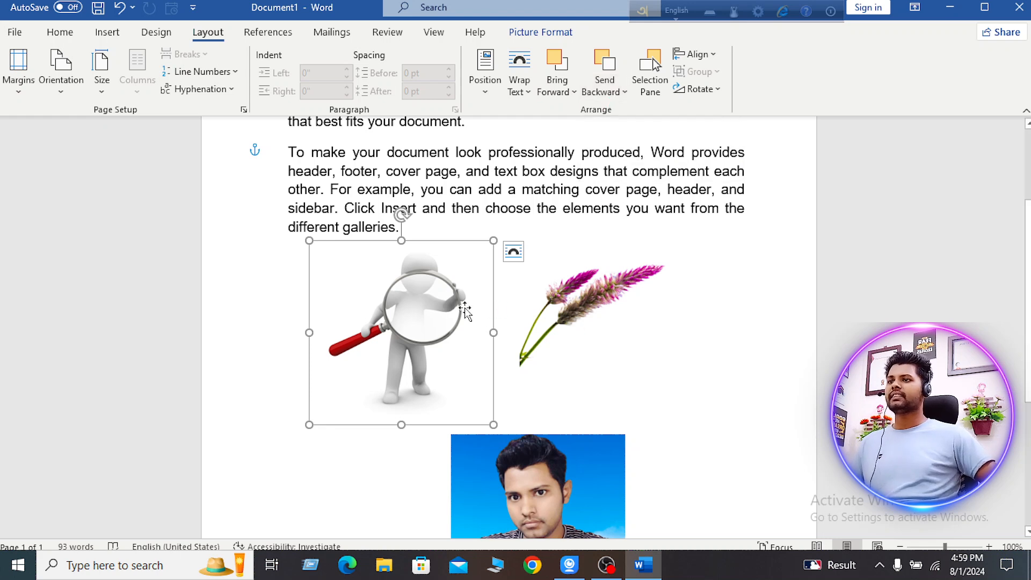
pyautogui.moveTo(416, 348); pyautogui.dragTo(493, 342)
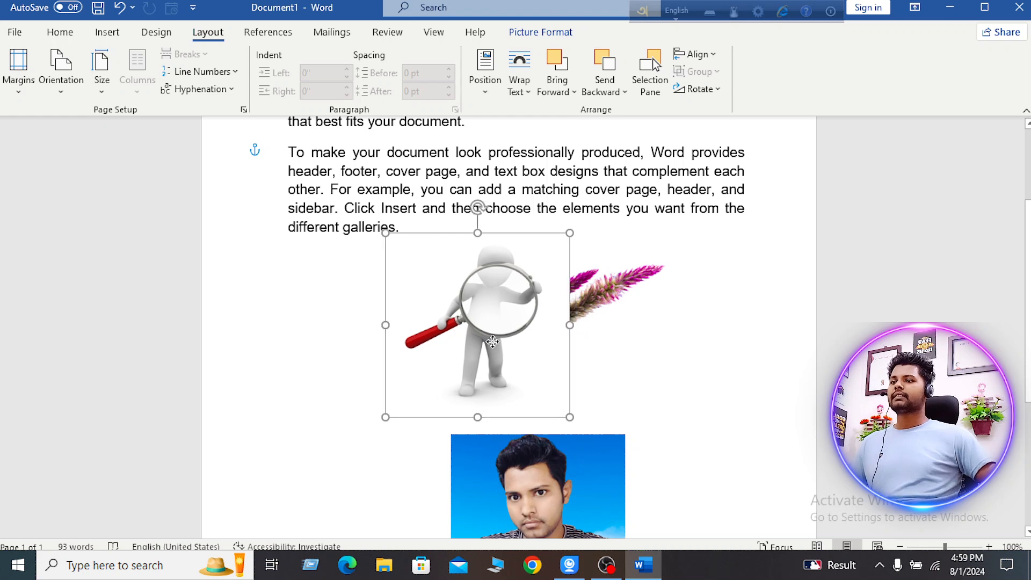
# Bring the flower picture forward over the magnifying-glass picture and move it slightly down.
pyautogui.click(600, 294)
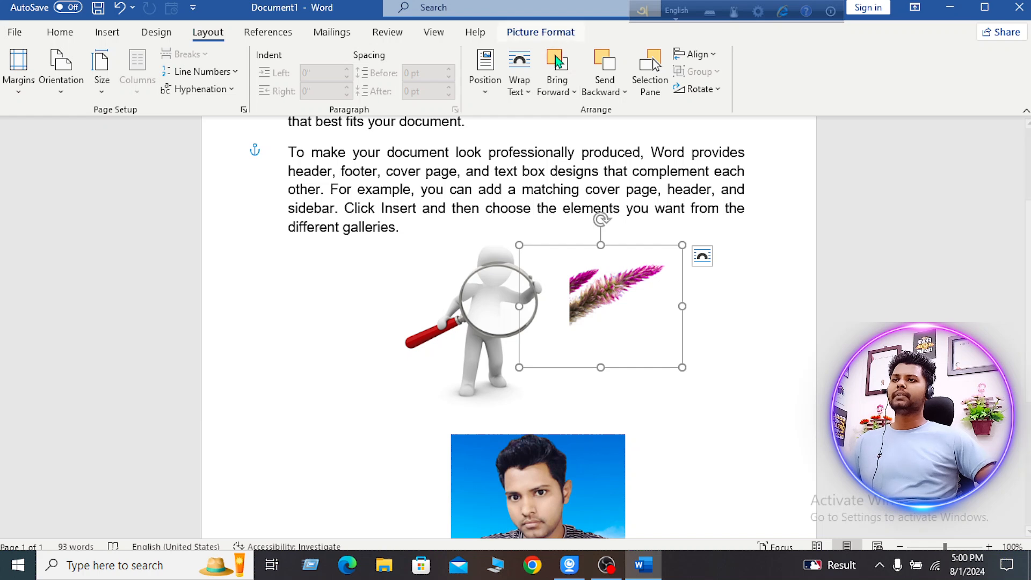
pyautogui.click(576, 95)
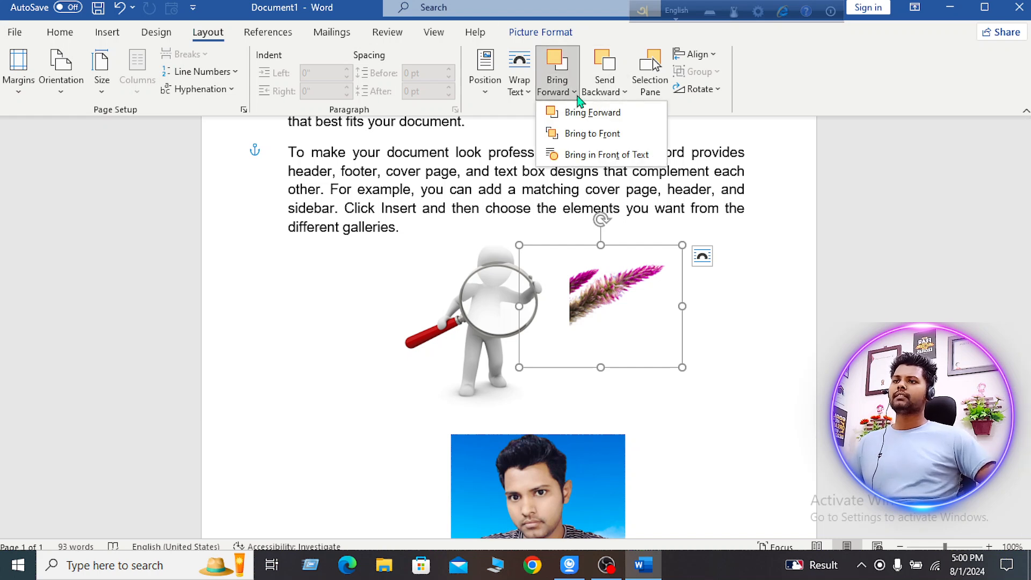
pyautogui.click(590, 114)
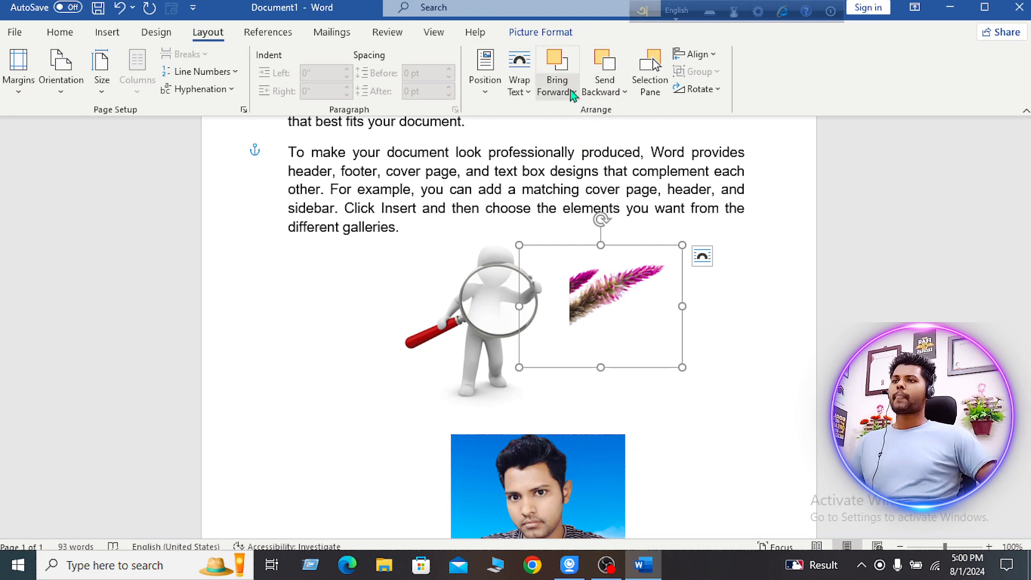
pyautogui.click(574, 95)
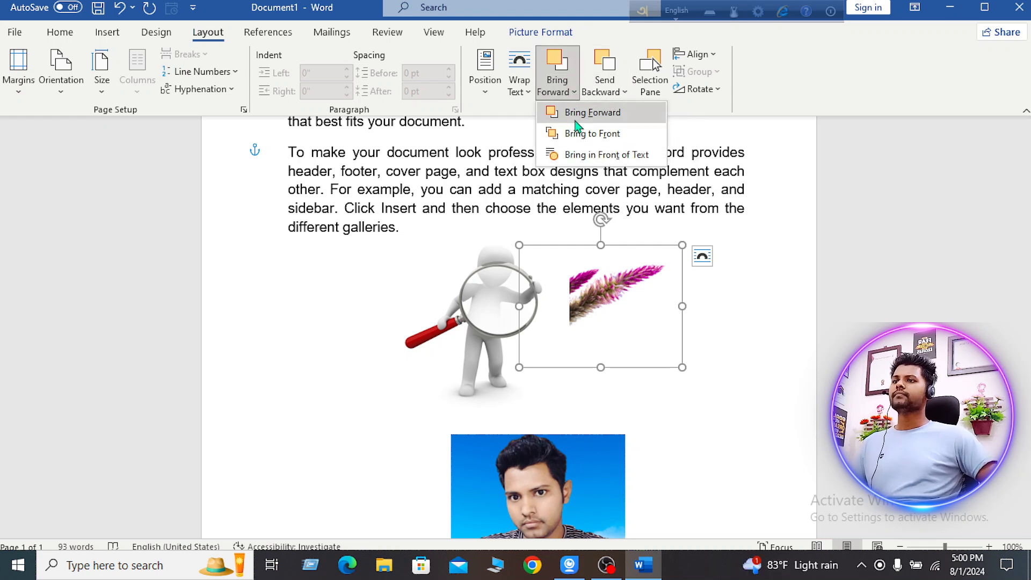
pyautogui.click(574, 110)
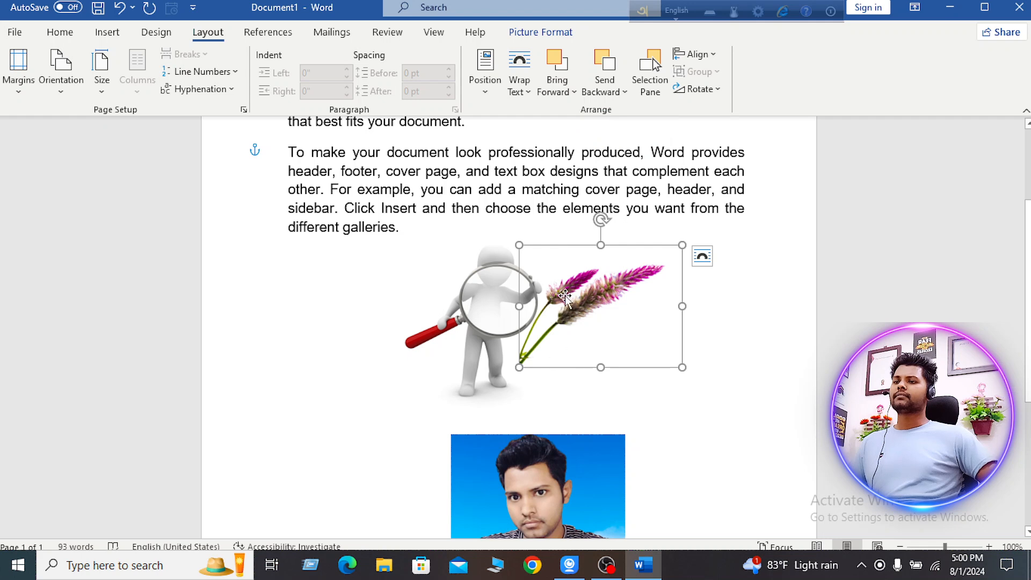
pyautogui.moveTo(579, 294); pyautogui.dragTo(579, 310)
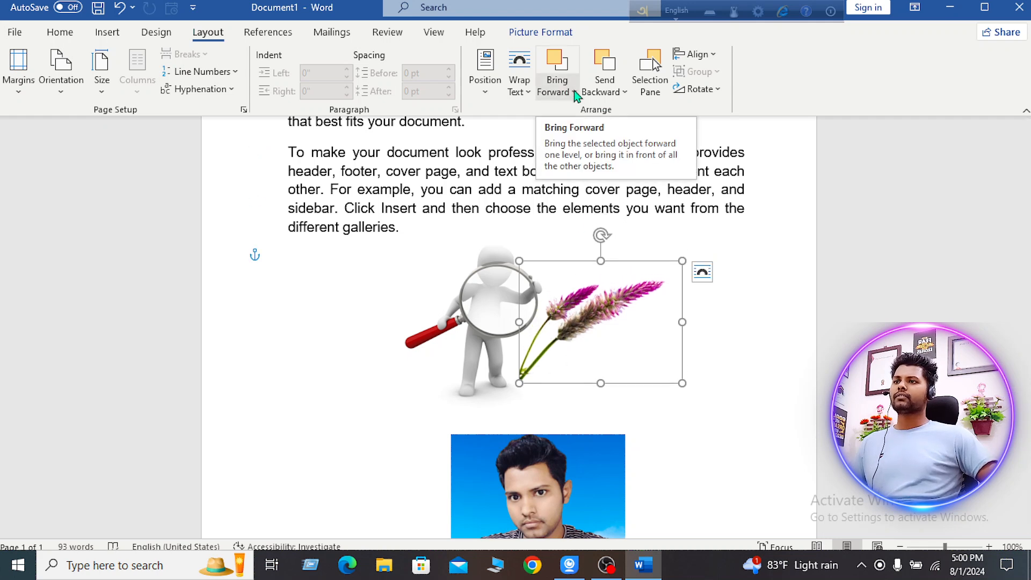
pyautogui.click(575, 93)
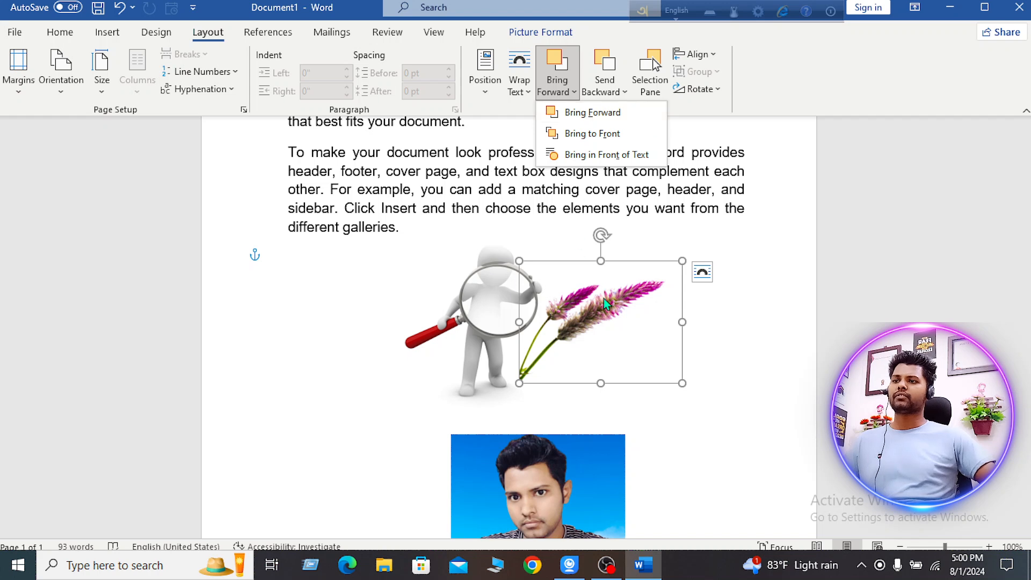
pyautogui.click(570, 113)
# Overlap the magnifying-glass picture further with the flower picture, bring it forward one level, and shift it back left.
pyautogui.click(483, 328)
pyautogui.moveTo(483, 326); pyautogui.dragTo(520, 306)
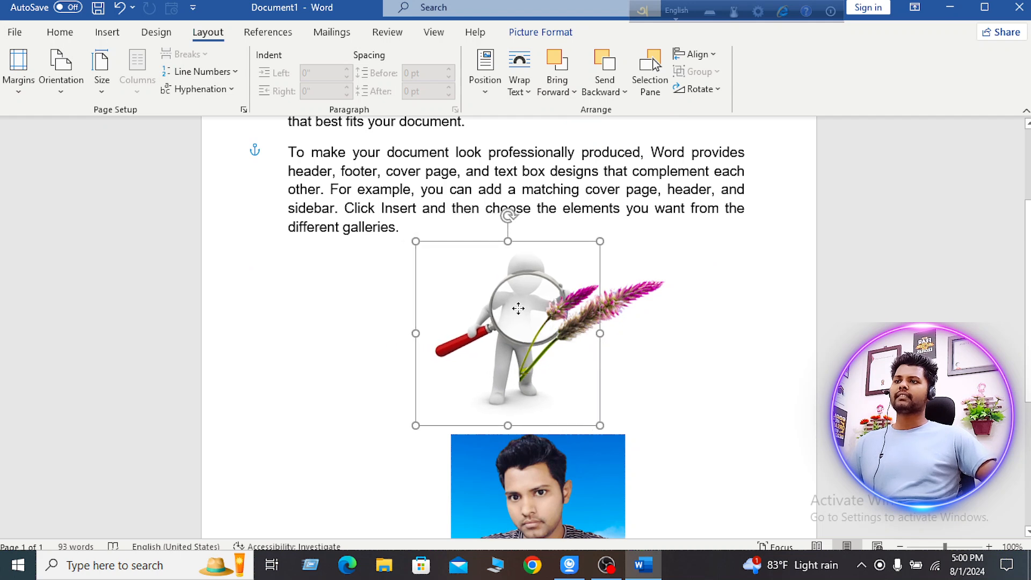
pyautogui.click(574, 95)
pyautogui.click(576, 111)
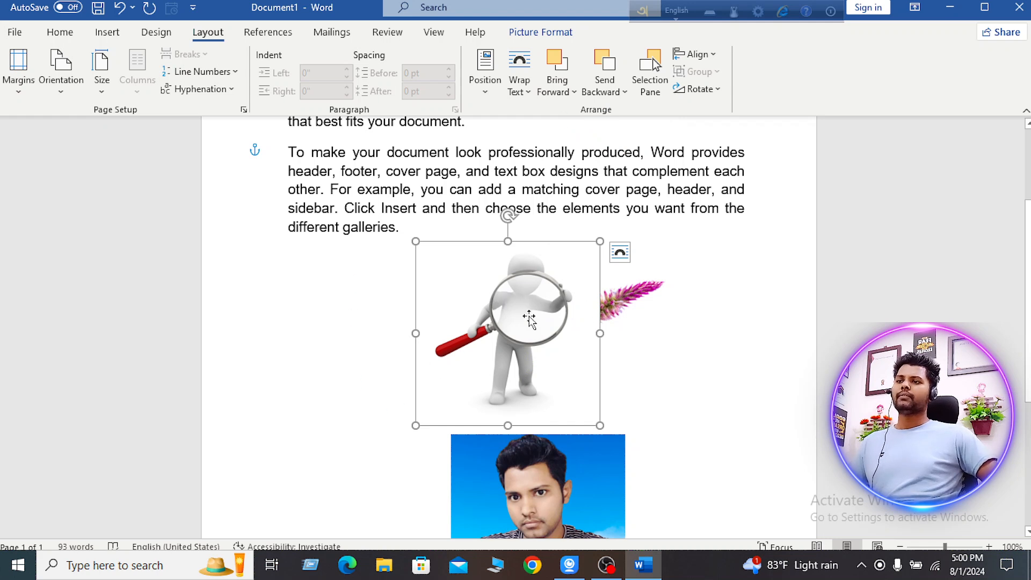
pyautogui.moveTo(529, 316); pyautogui.dragTo(499, 309)
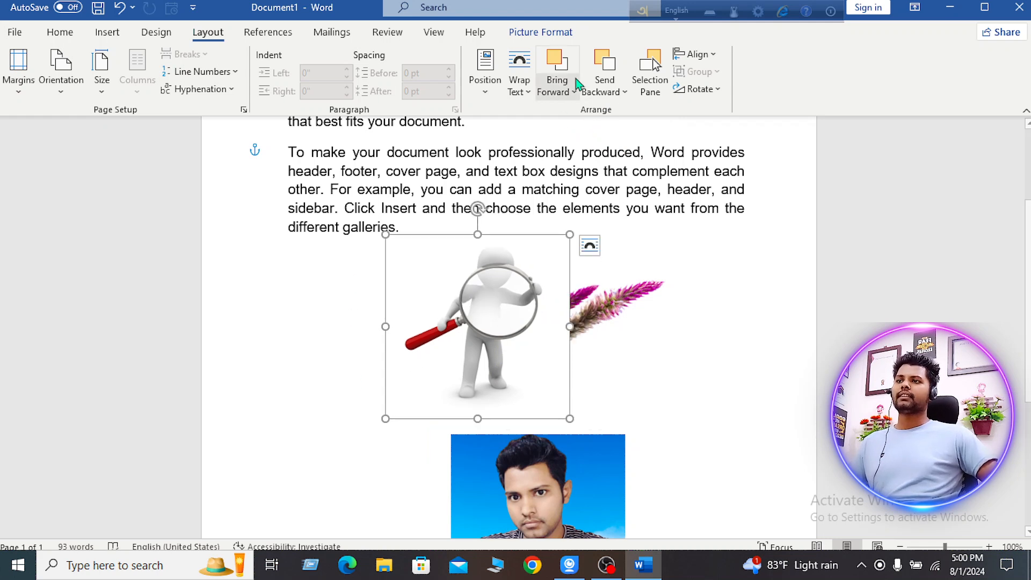
# Bring the flower picture forward again so its stem lies over the magnifying-glass picture.
pyautogui.click(573, 93)
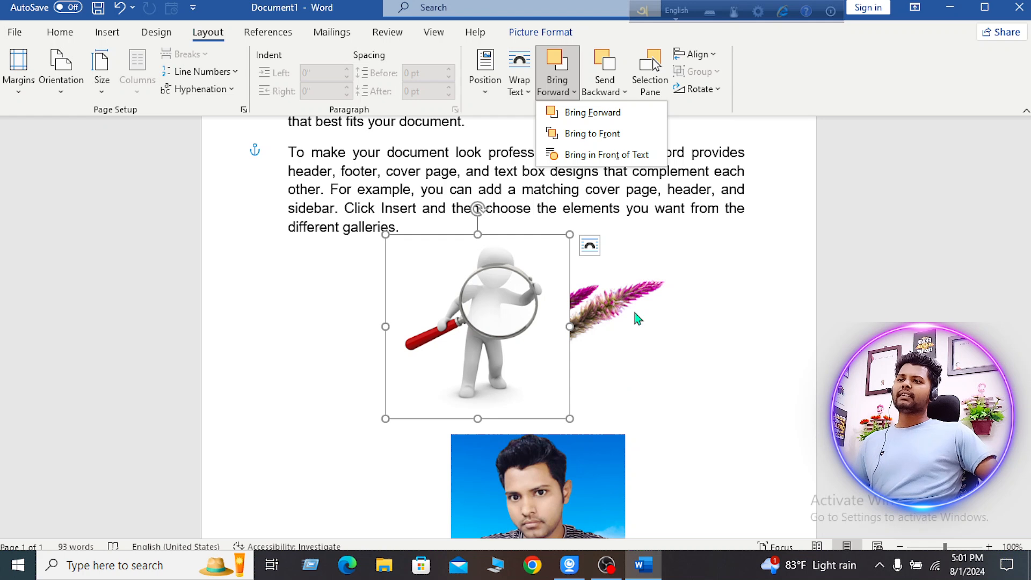
pyautogui.click(598, 476)
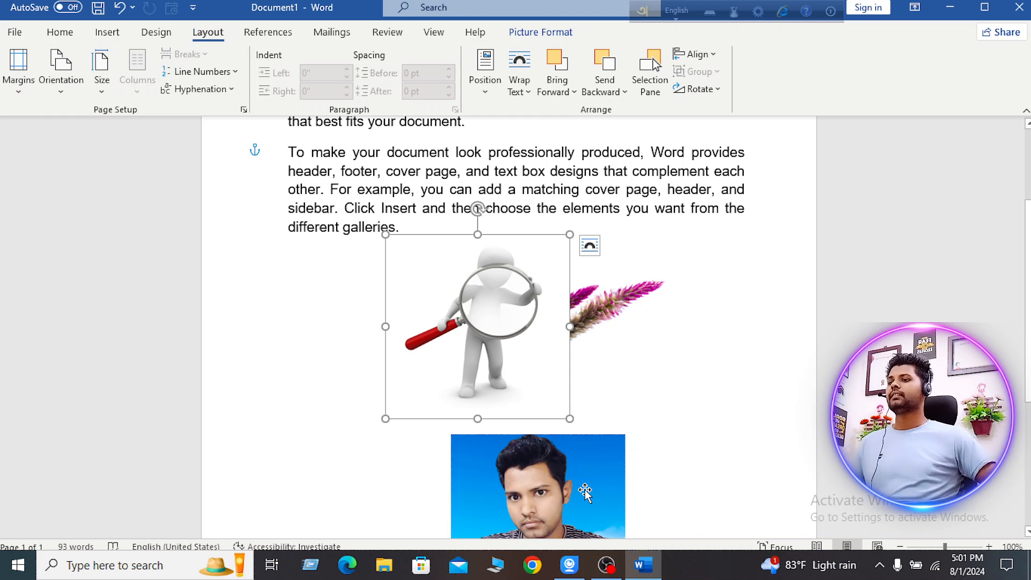
pyautogui.click(604, 325)
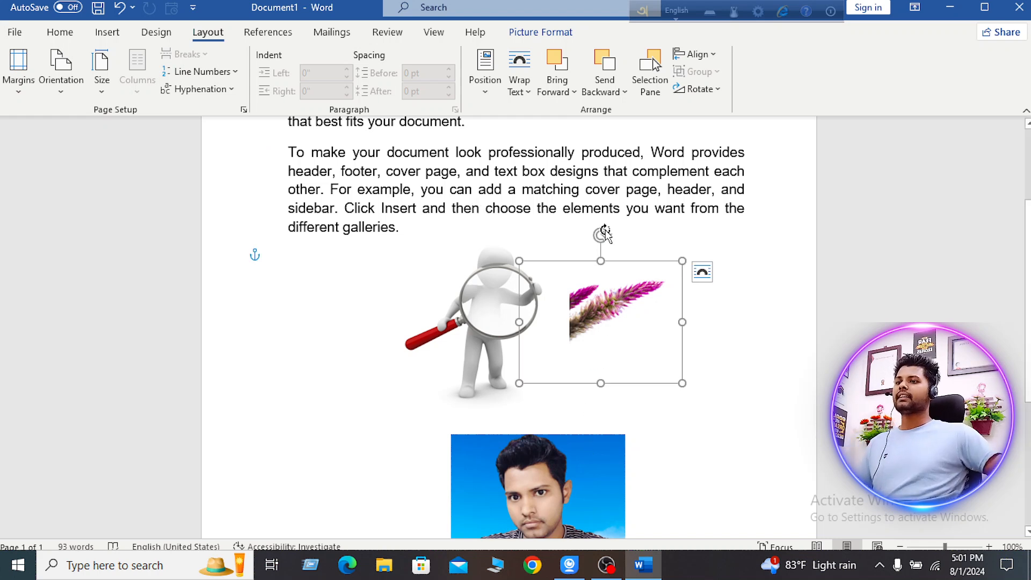
pyautogui.click(569, 91)
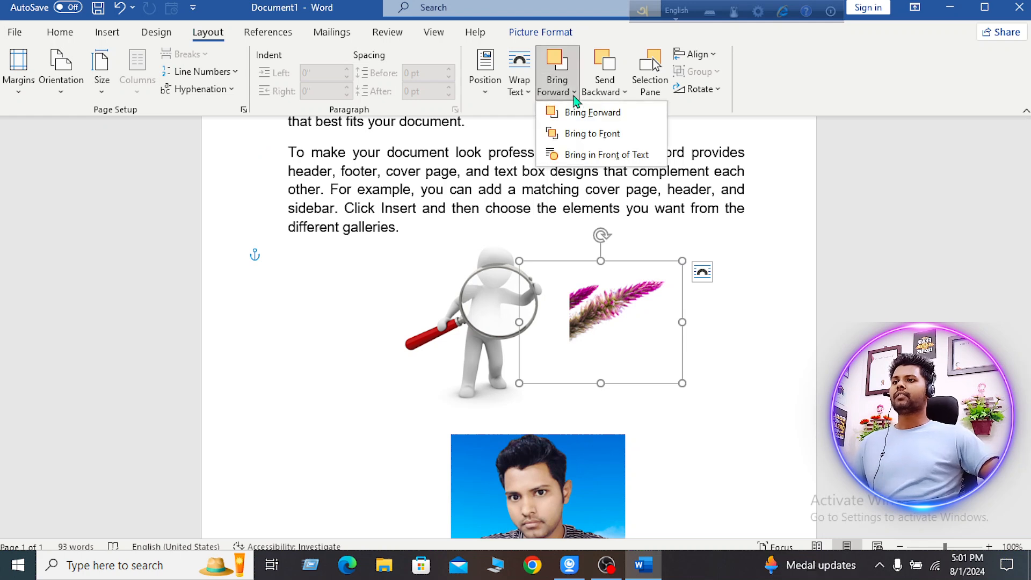
pyautogui.click(572, 122)
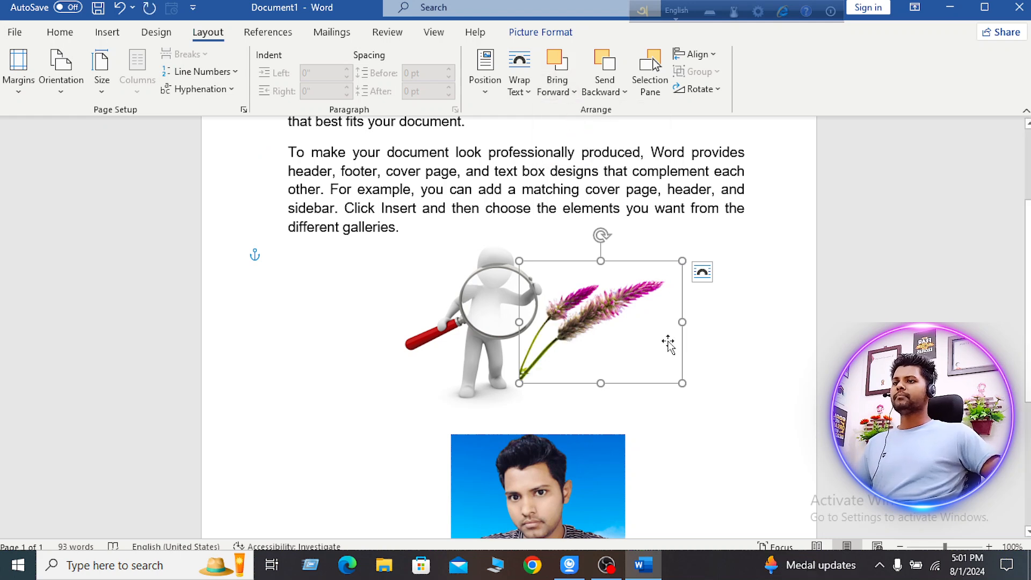
# Apply Bring to Front to the portrait picture with the blue background.
pyautogui.click(572, 485)
pyautogui.click(572, 91)
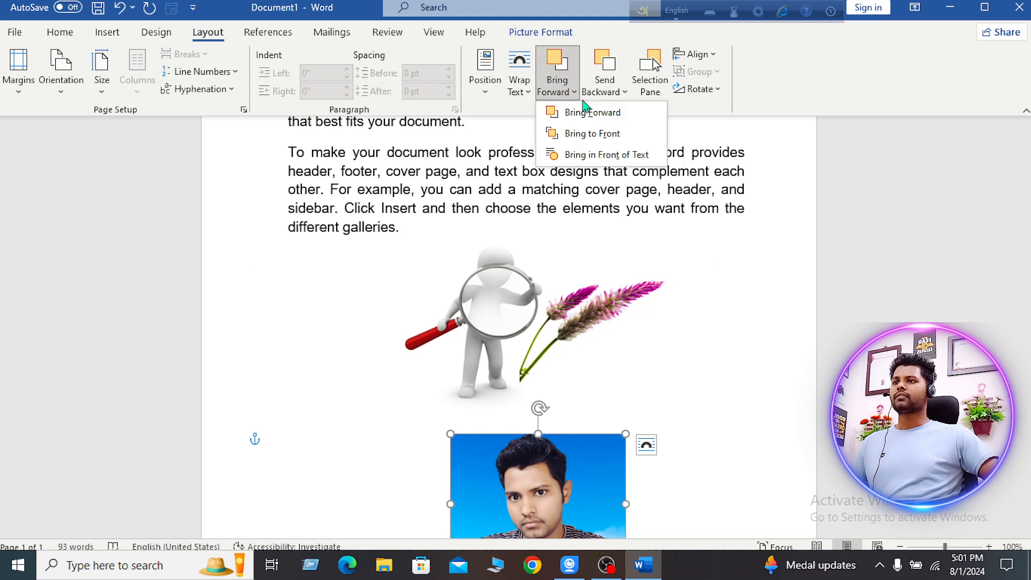
pyautogui.click(575, 134)
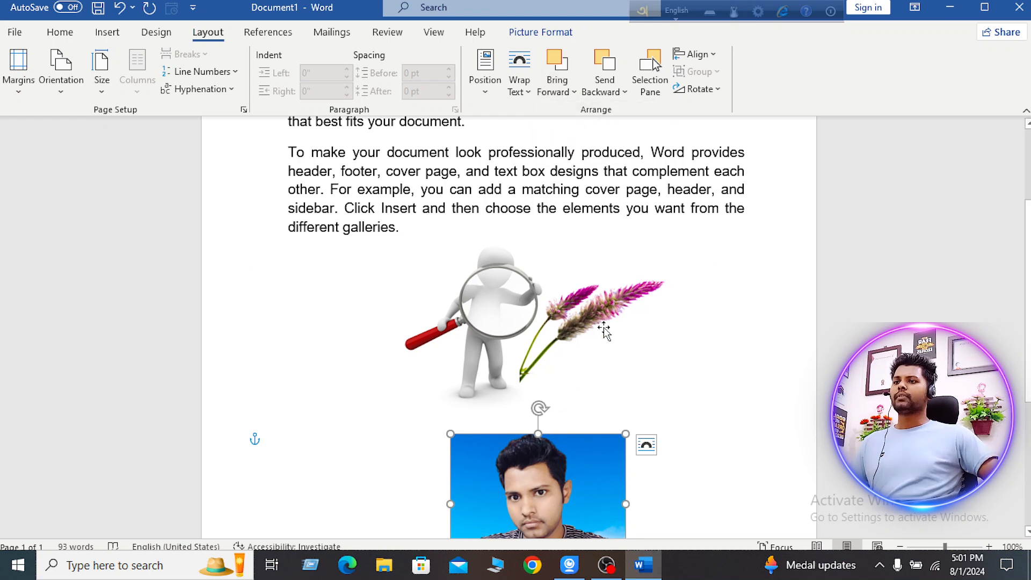
# Rearrange the three pictures in an overlapping row, with the magnifying-glass picture between the portrait and the flower.
pyautogui.moveTo(575, 328); pyautogui.dragTo(683, 347)
pyautogui.moveTo(547, 483); pyautogui.dragTo(477, 400)
pyautogui.moveTo(528, 288); pyautogui.dragTo(632, 372)
pyautogui.moveTo(551, 395); pyautogui.dragTo(568, 375)
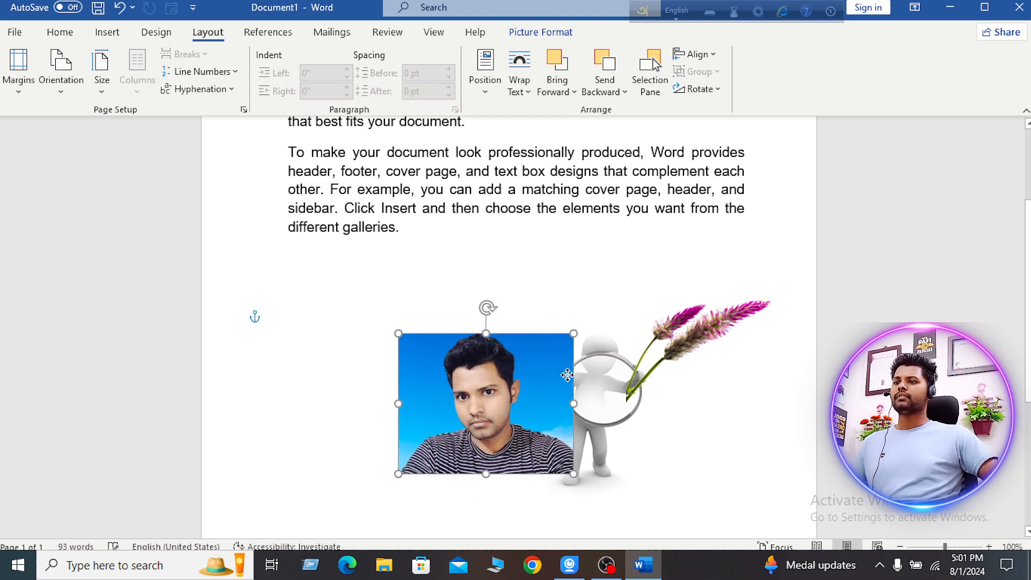
pyautogui.moveTo(686, 357); pyautogui.dragTo(666, 369)
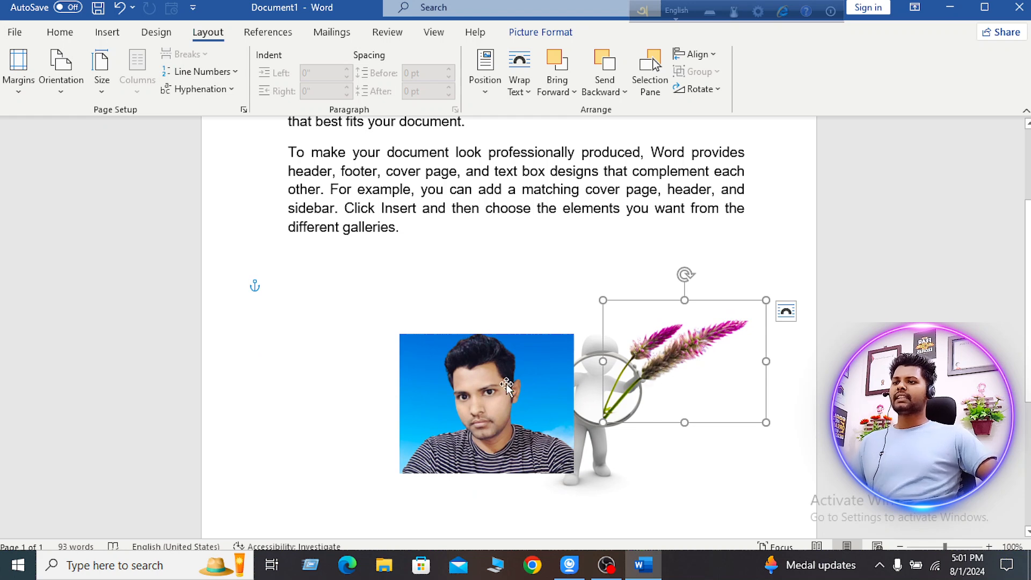
# Apply Bring to Front to the magnifying-glass picture so it covers parts of the portrait and the flower.
pyautogui.click(584, 359)
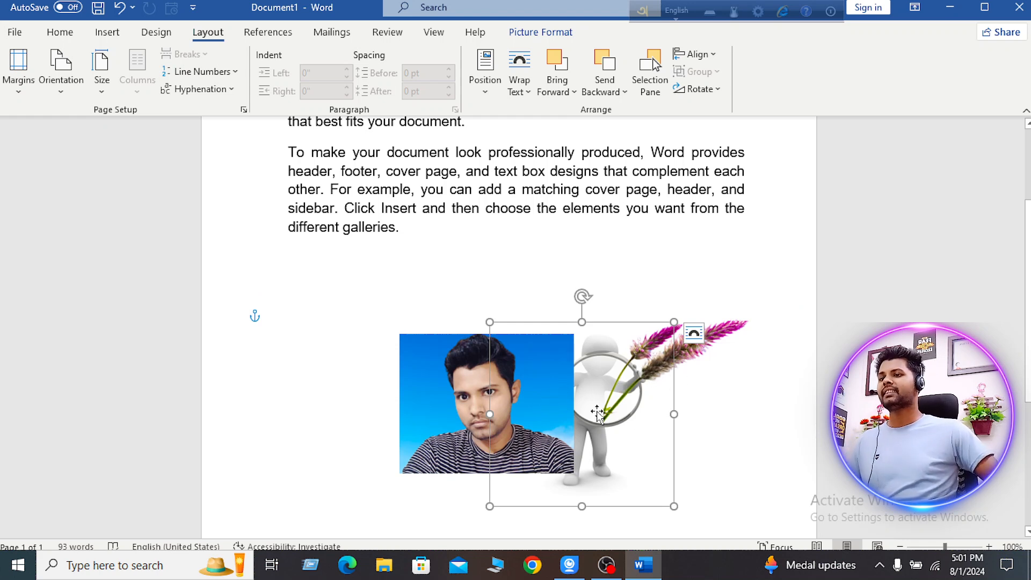
pyautogui.click(562, 92)
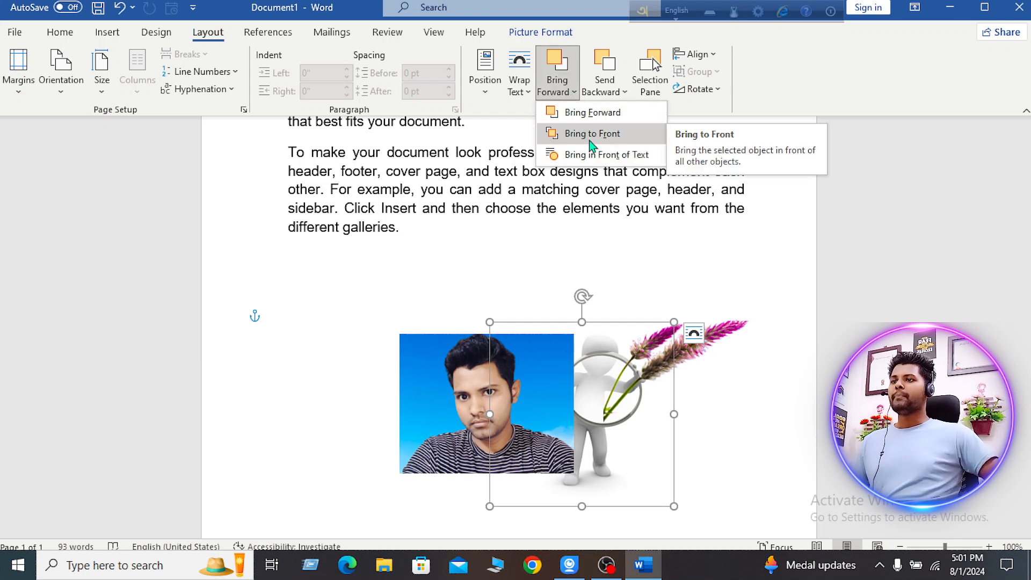
pyautogui.click(592, 134)
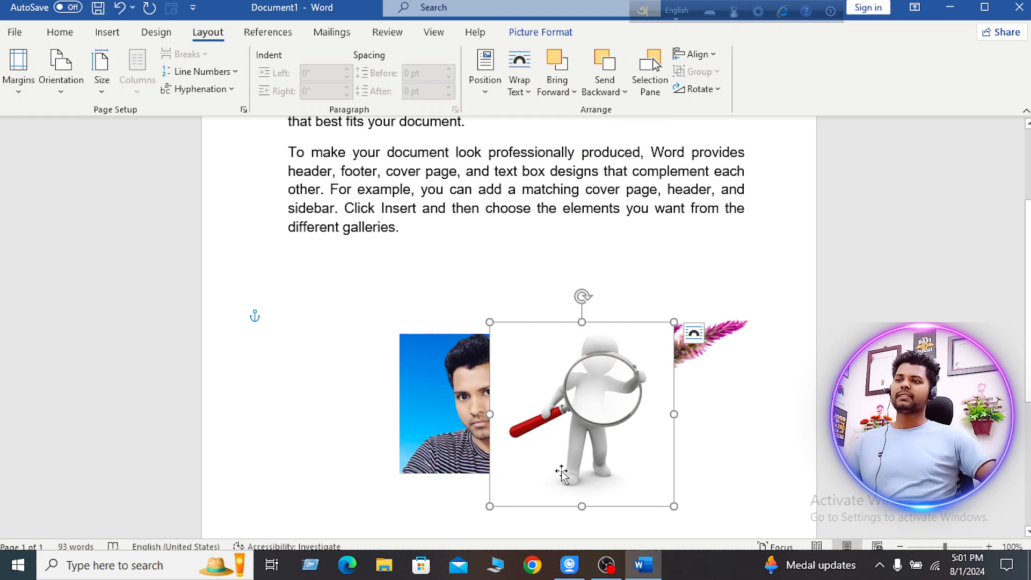
pyautogui.click(575, 97)
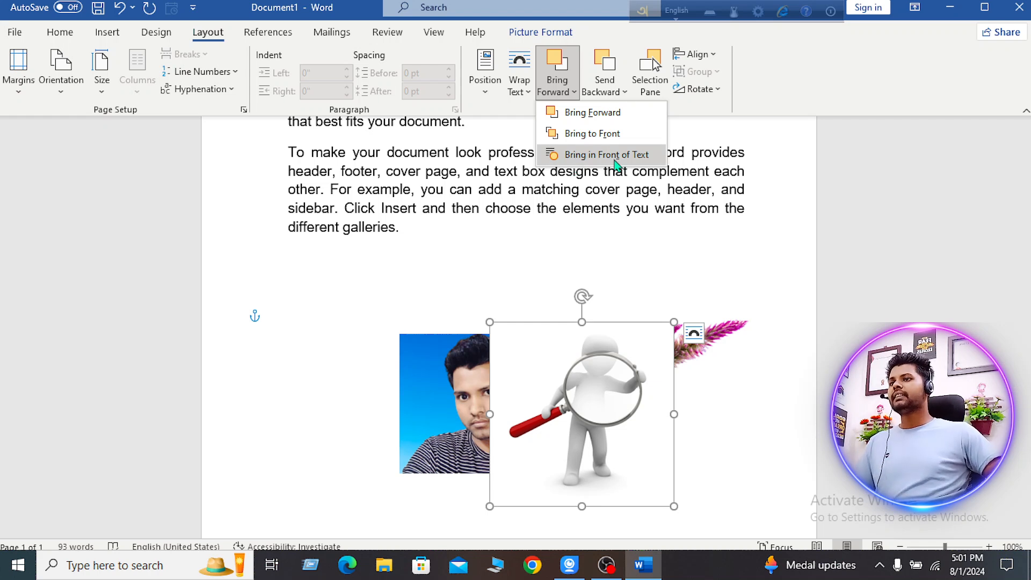
pyautogui.click(607, 415)
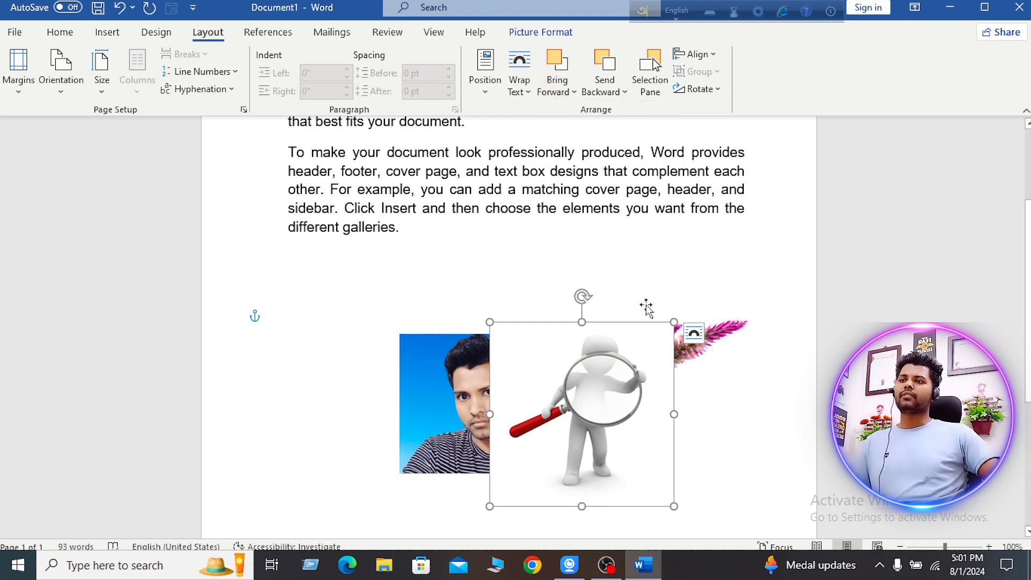
# Move the magnifying-glass picture over the right part of the second paragraph and apply Bring in Front of Text.
pyautogui.moveTo(599, 375); pyautogui.dragTo(672, 213)
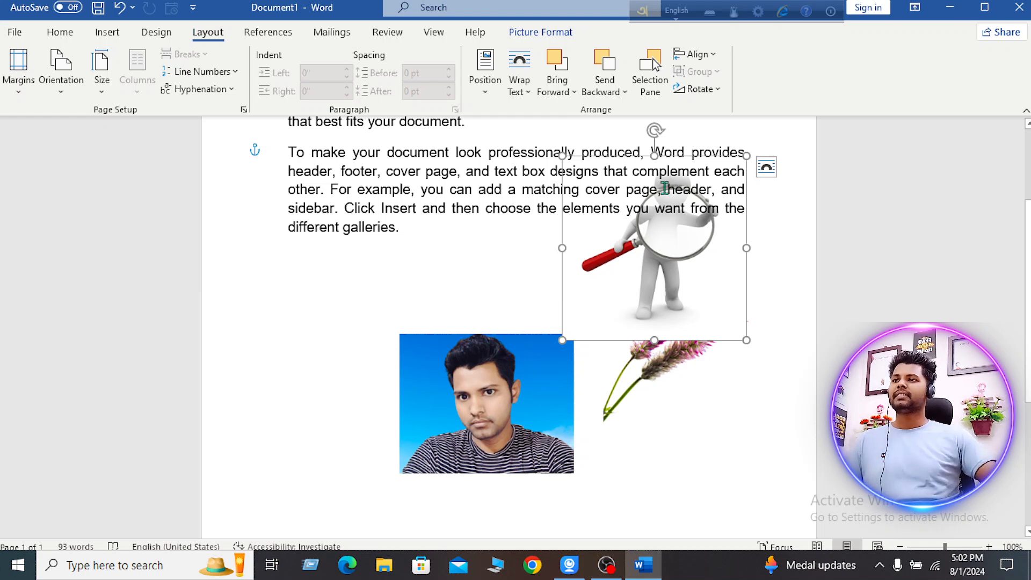
pyautogui.click(577, 92)
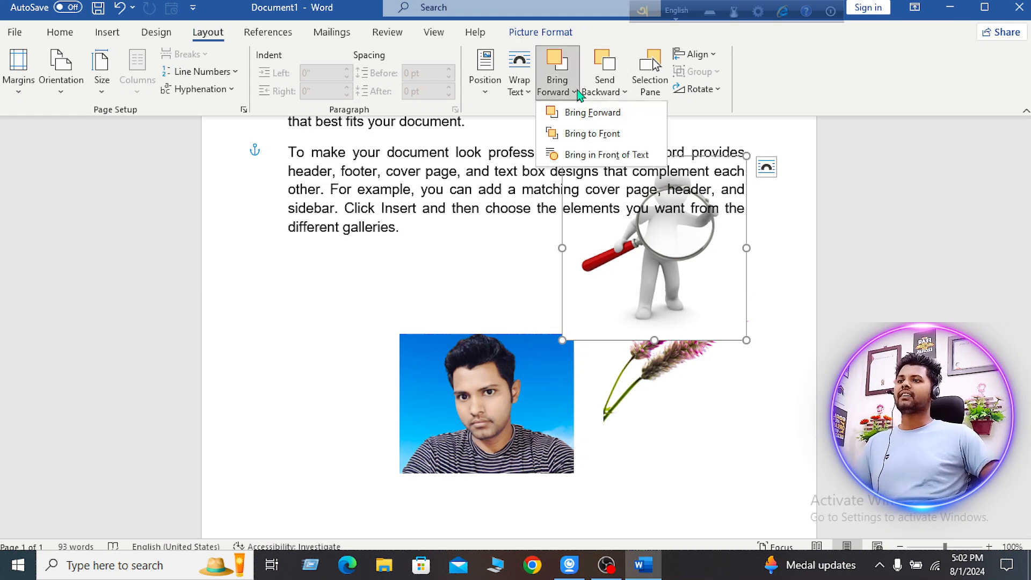
pyautogui.click(615, 155)
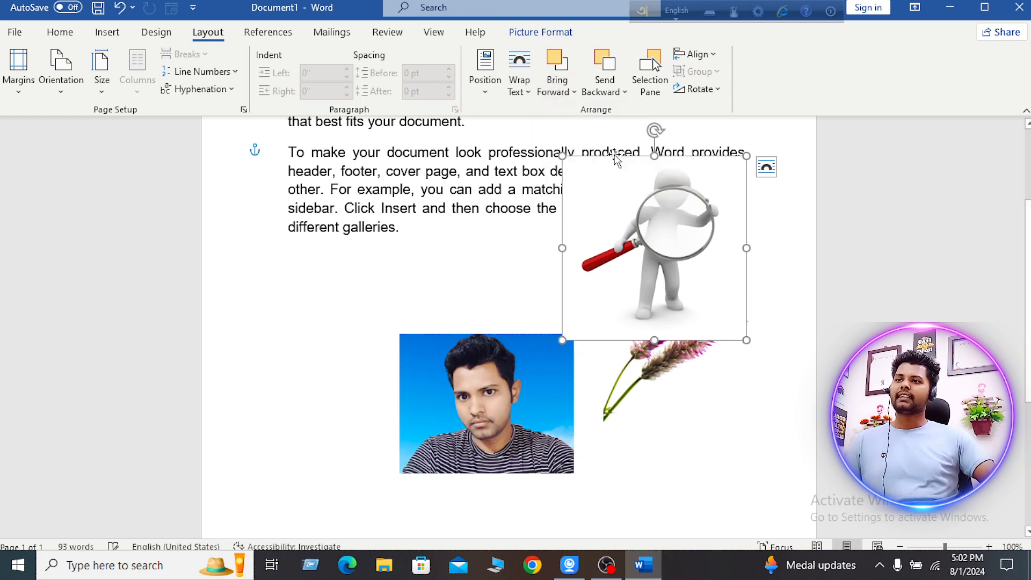
pyautogui.click(574, 91)
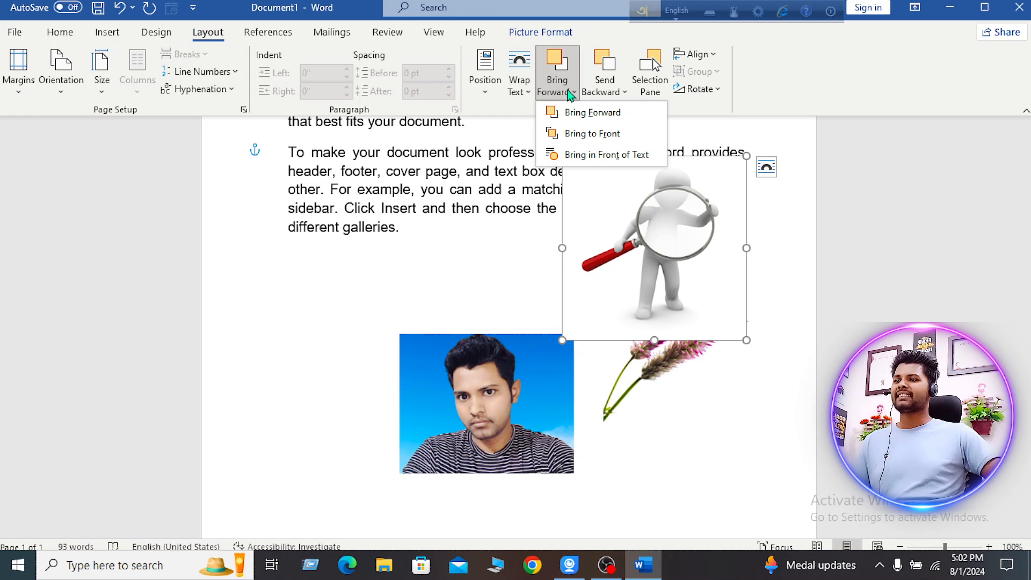
pyautogui.click(647, 248)
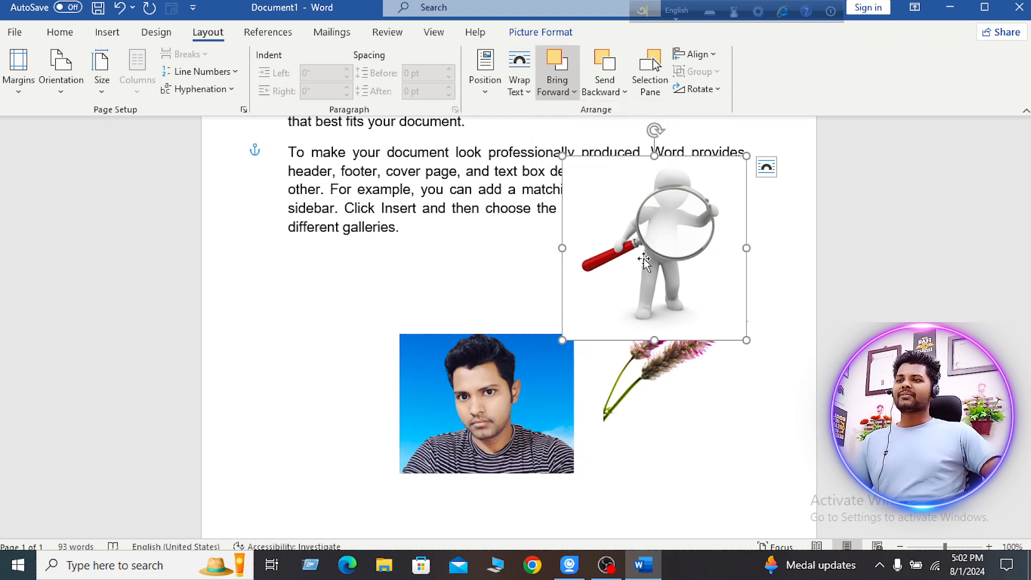
pyautogui.moveTo(649, 216); pyautogui.dragTo(660, 236)
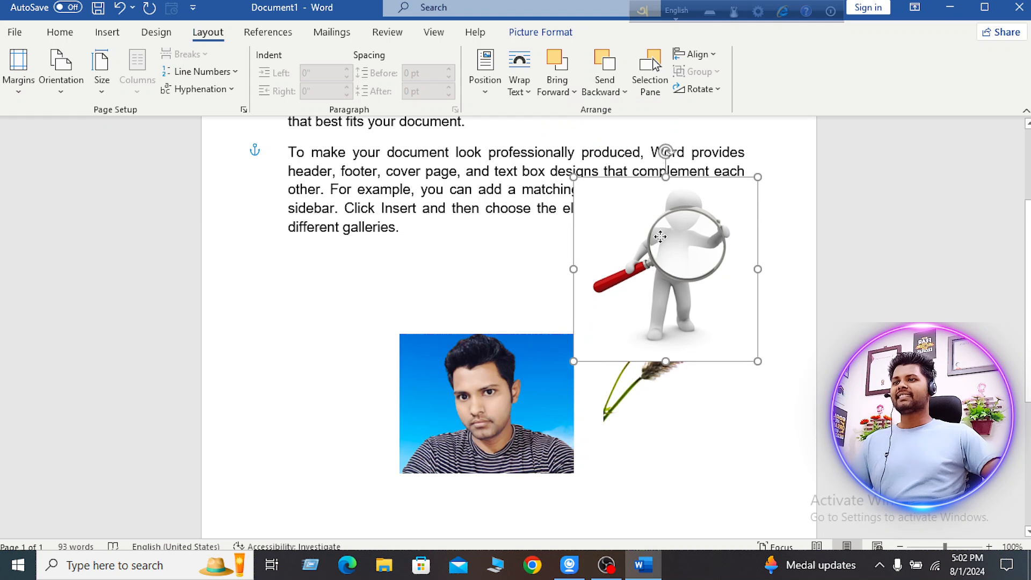
pyautogui.click(575, 92)
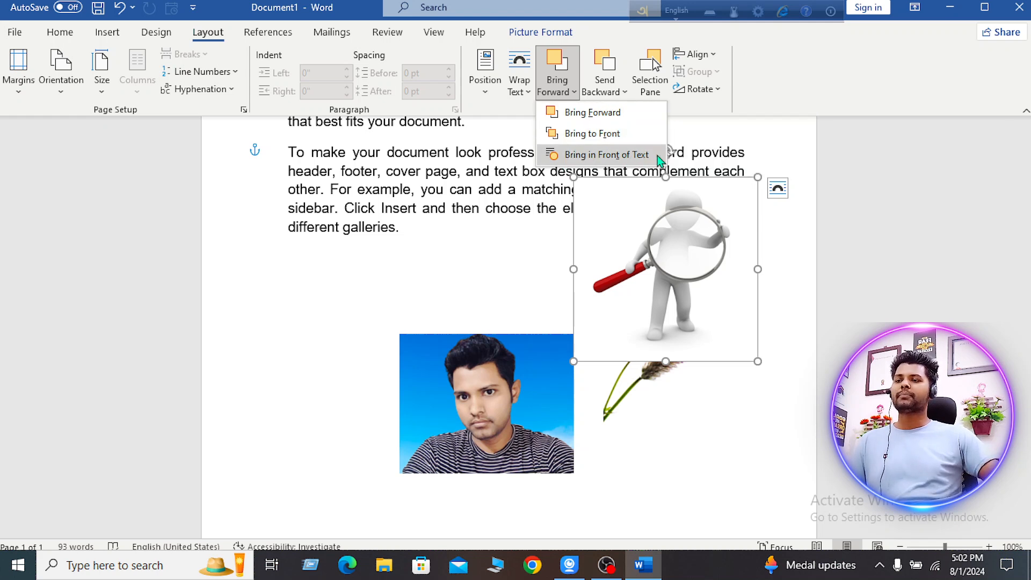
pyautogui.click(669, 263)
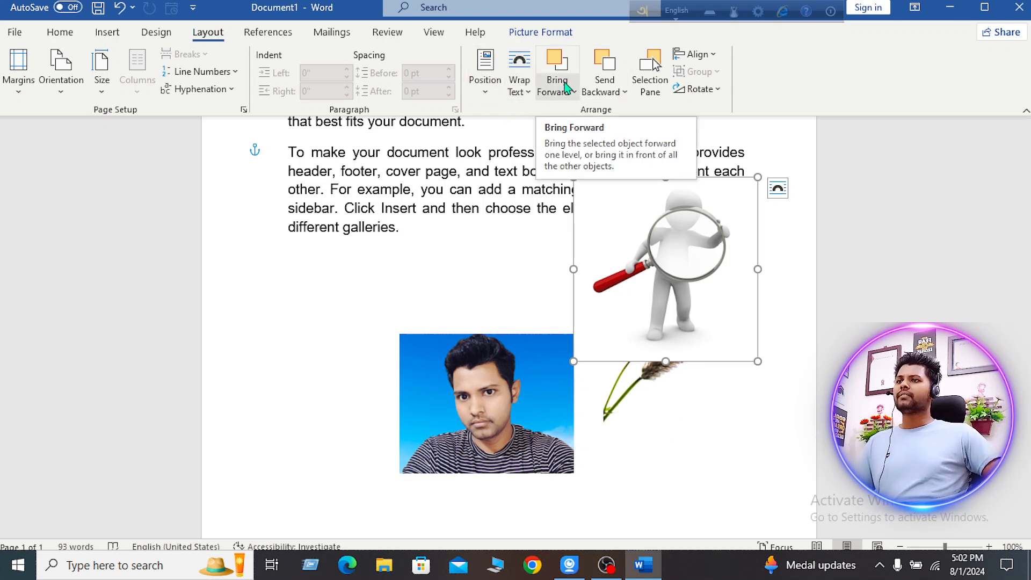
# Regroup the pictures below the second paragraph, with the magnifying-glass picture overlapping the lower corners of the portrait and flower.
pyautogui.moveTo(655, 245); pyautogui.dragTo(580, 409)
pyautogui.moveTo(480, 361); pyautogui.dragTo(486, 279)
pyautogui.moveTo(706, 314); pyautogui.dragTo(710, 288)
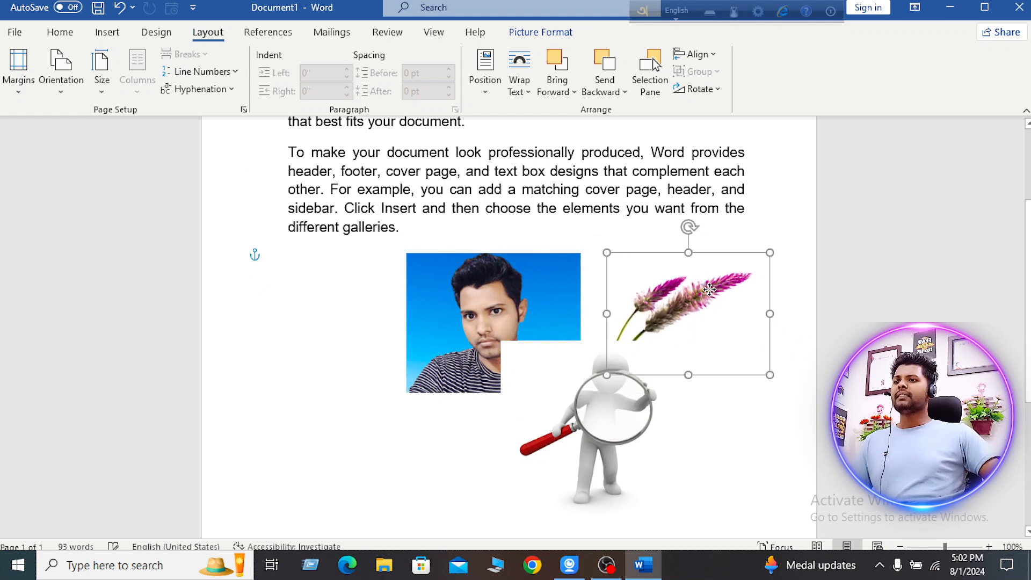
pyautogui.moveTo(599, 428); pyautogui.dragTo(600, 394)
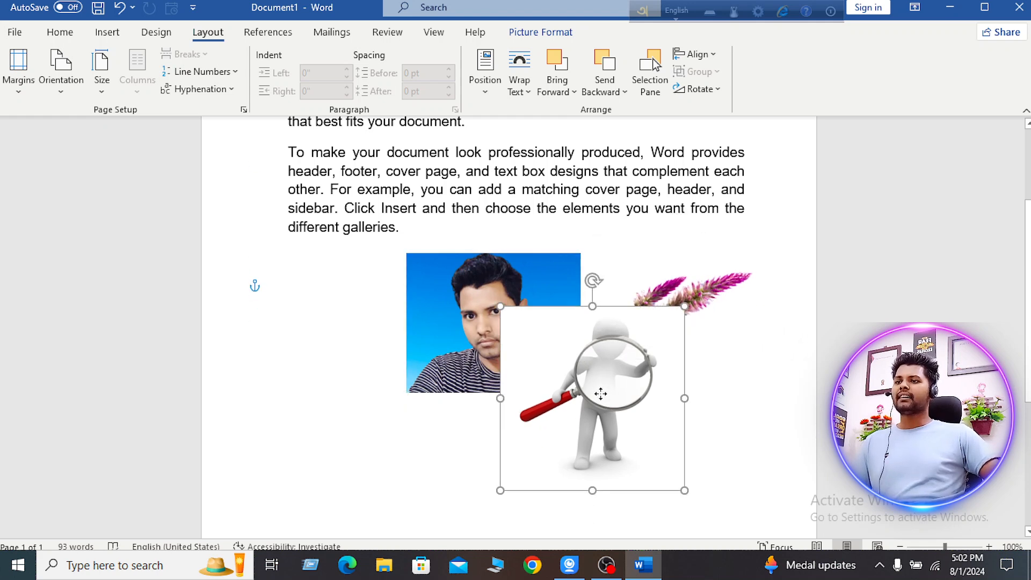
pyautogui.moveTo(697, 295); pyautogui.dragTo(706, 278)
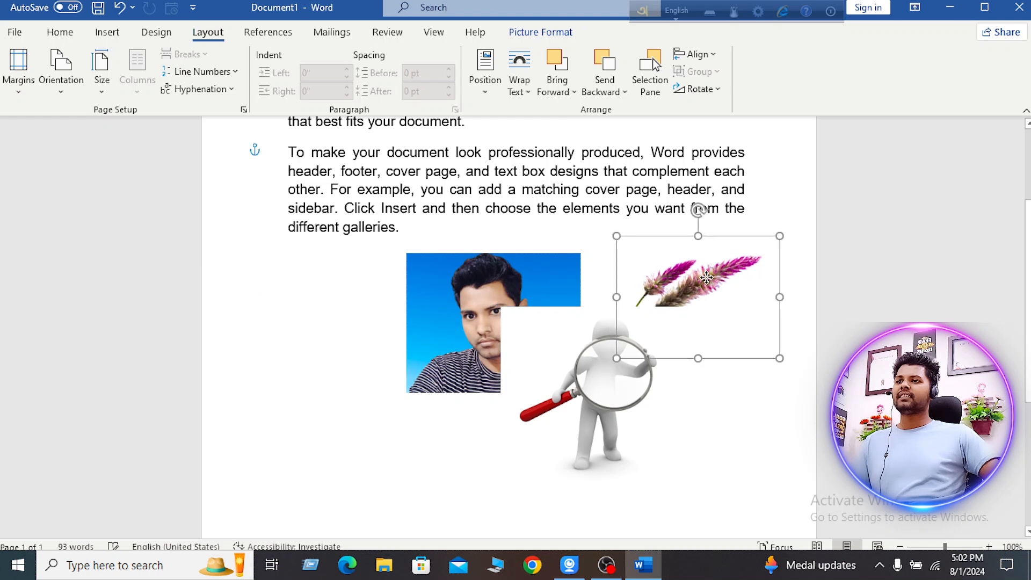
# Try to put the magnifying-glass picture behind the portrait and flower by applying Send Backward twice.
pyautogui.click(530, 353)
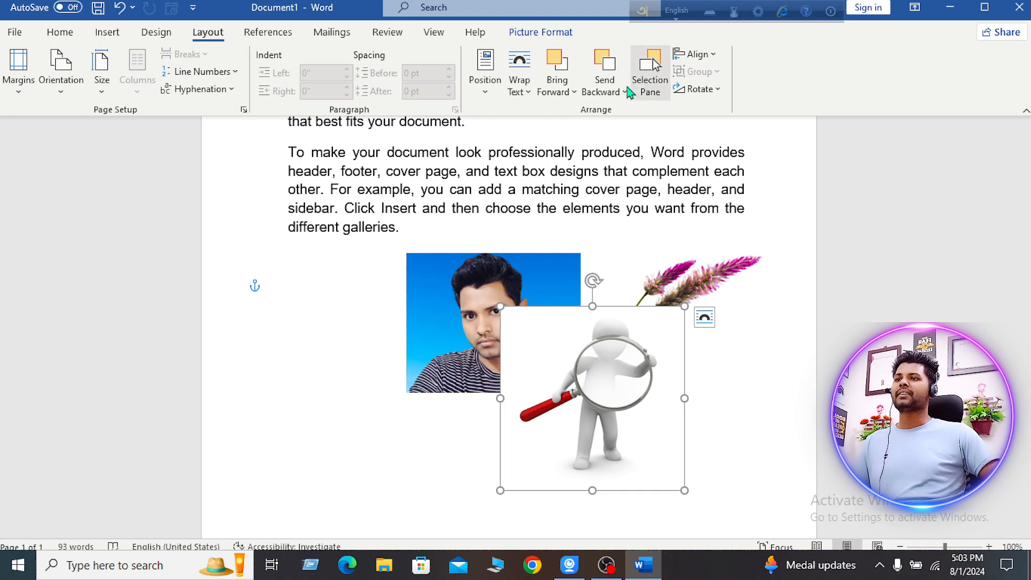
pyautogui.click(606, 90)
pyautogui.click(639, 113)
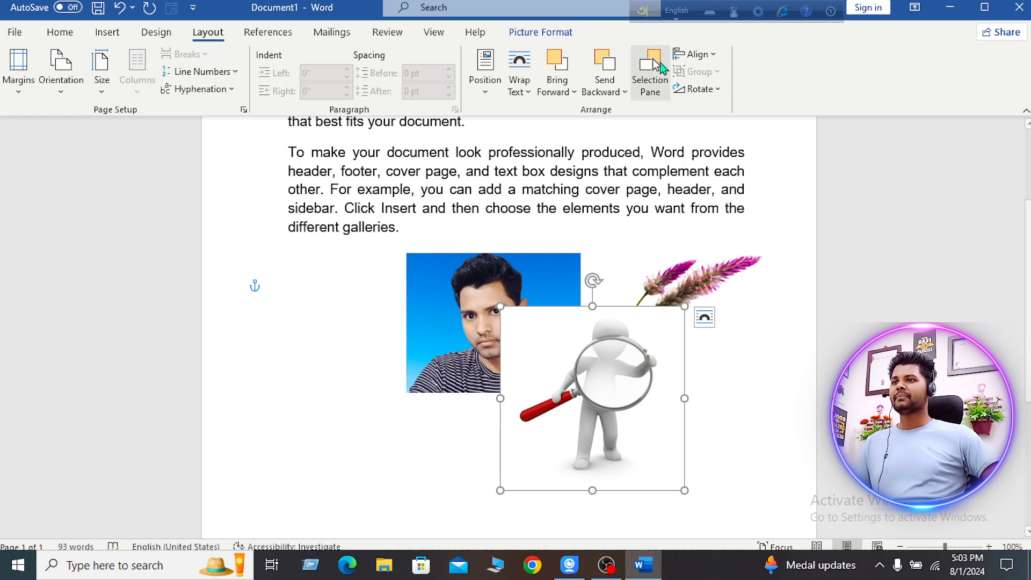
pyautogui.click(605, 89)
pyautogui.click(636, 120)
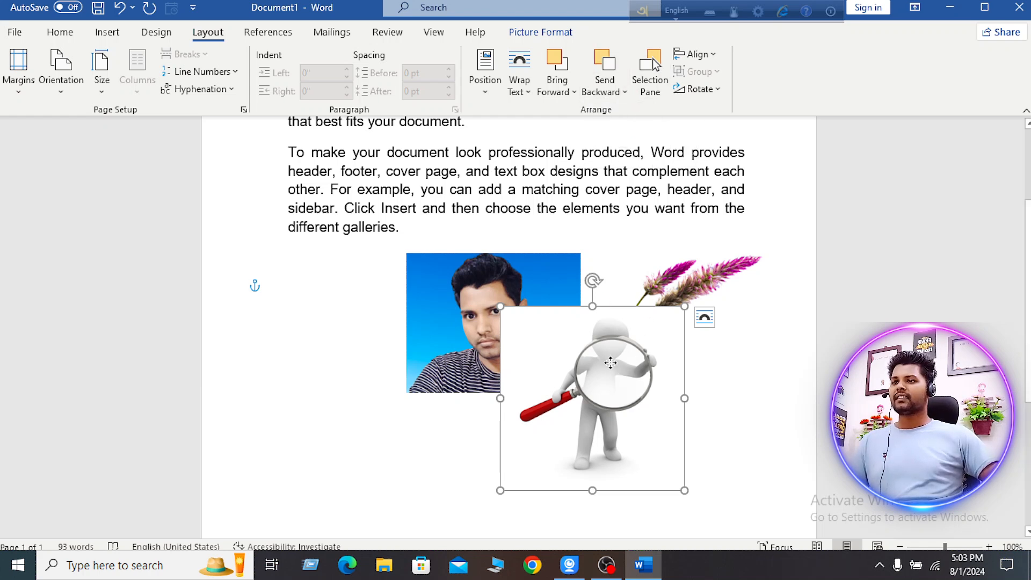
# Move the magnifying-glass picture slightly up and set its text wrapping to Behind Text.
pyautogui.moveTo(610, 376); pyautogui.dragTo(611, 359)
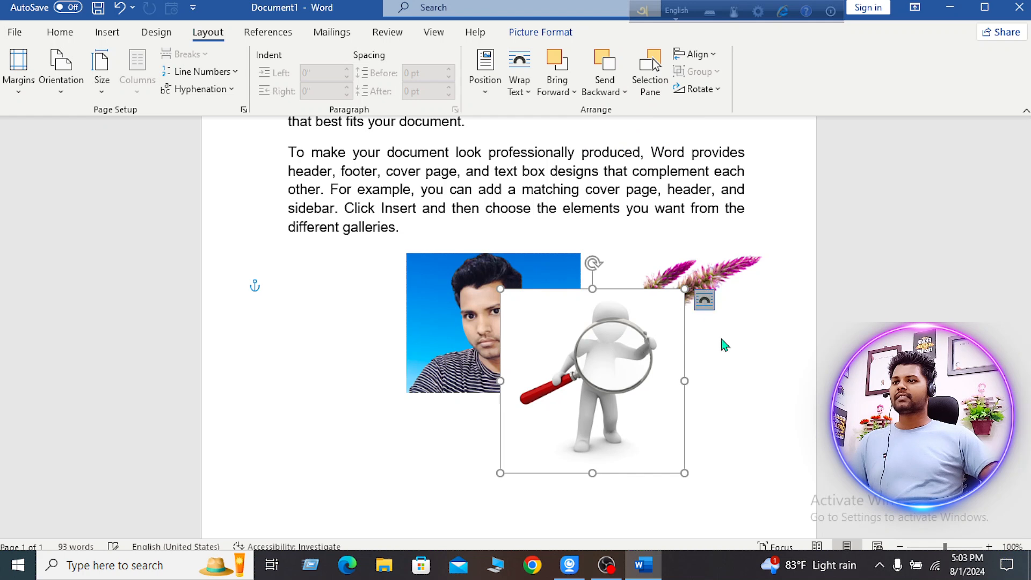
pyautogui.click(705, 301)
pyautogui.click(775, 444)
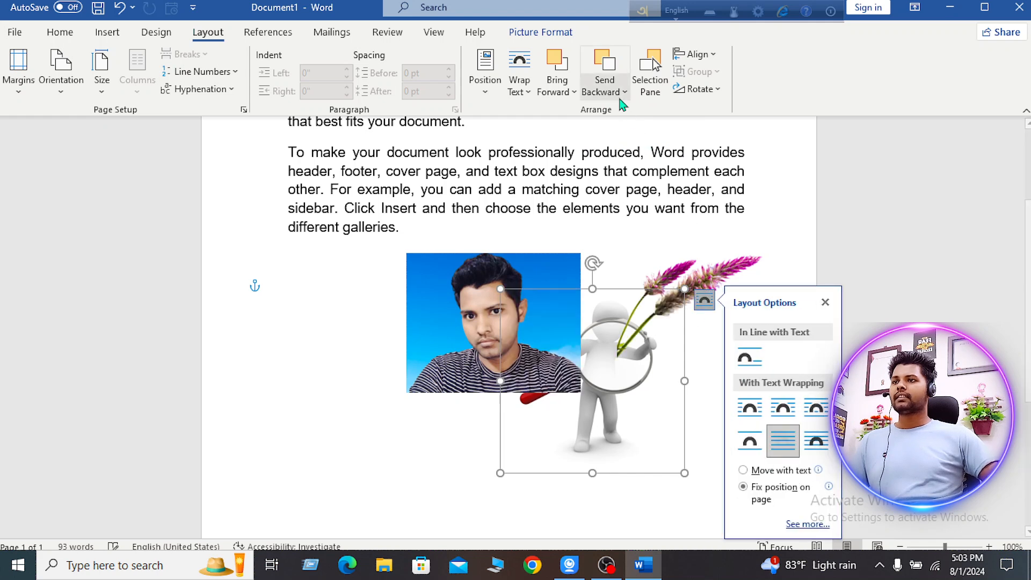
# Apply Send Backward to the magnifying-glass picture once more and close its layout options.
pyautogui.click(615, 92)
pyautogui.click(636, 117)
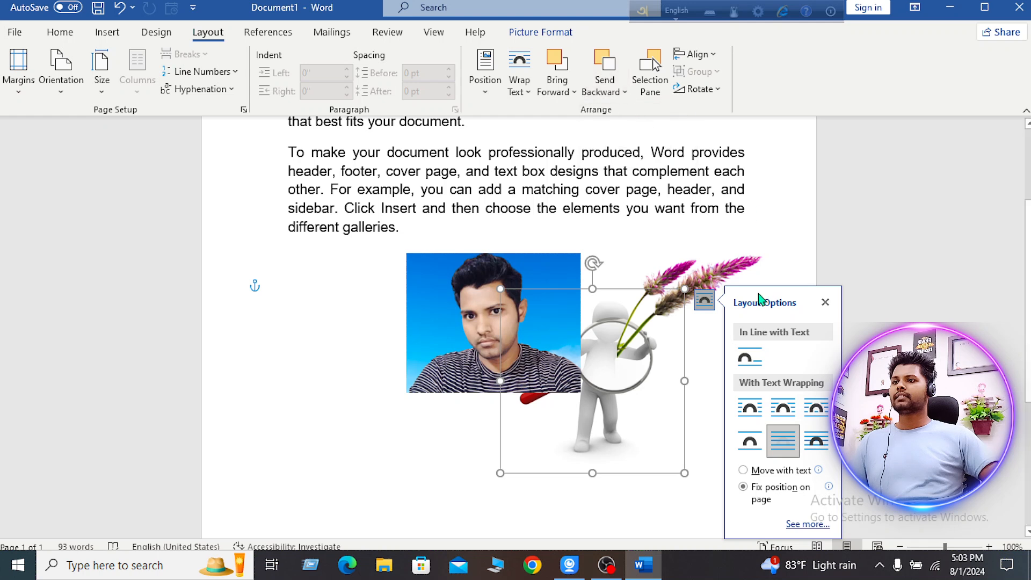
pyautogui.click(768, 214)
pyautogui.click(615, 388)
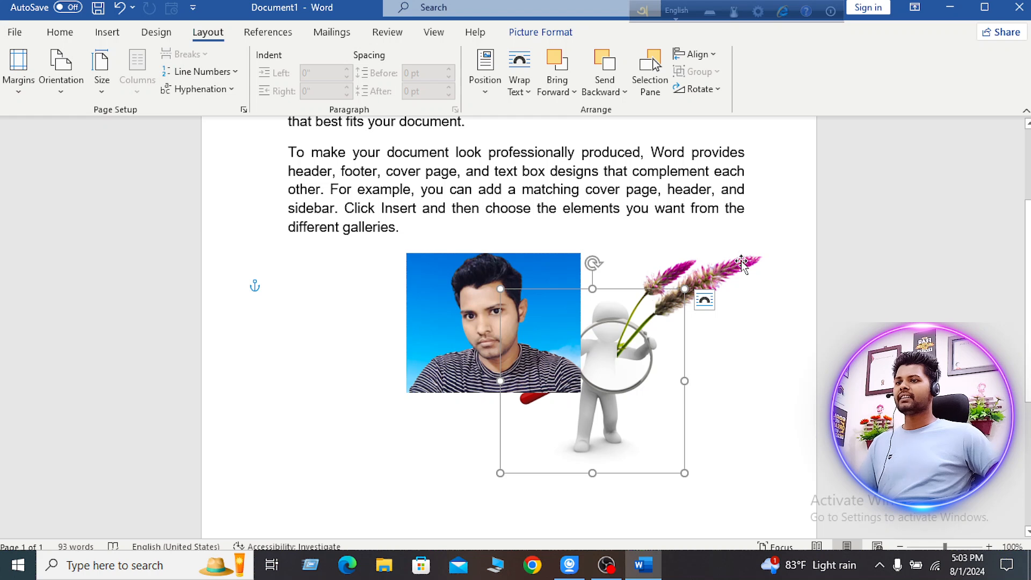
# Reposition the flower slightly further right and nudge the portrait, keeping both overlapping the magnifying-glass picture.
pyautogui.click(719, 274)
pyautogui.moveTo(720, 274); pyautogui.dragTo(723, 243)
pyautogui.moveTo(529, 303)
pyautogui.mouseDown()
pyautogui.moveTo(561, 330)
pyautogui.moveTo(534, 298)
pyautogui.mouseUp()
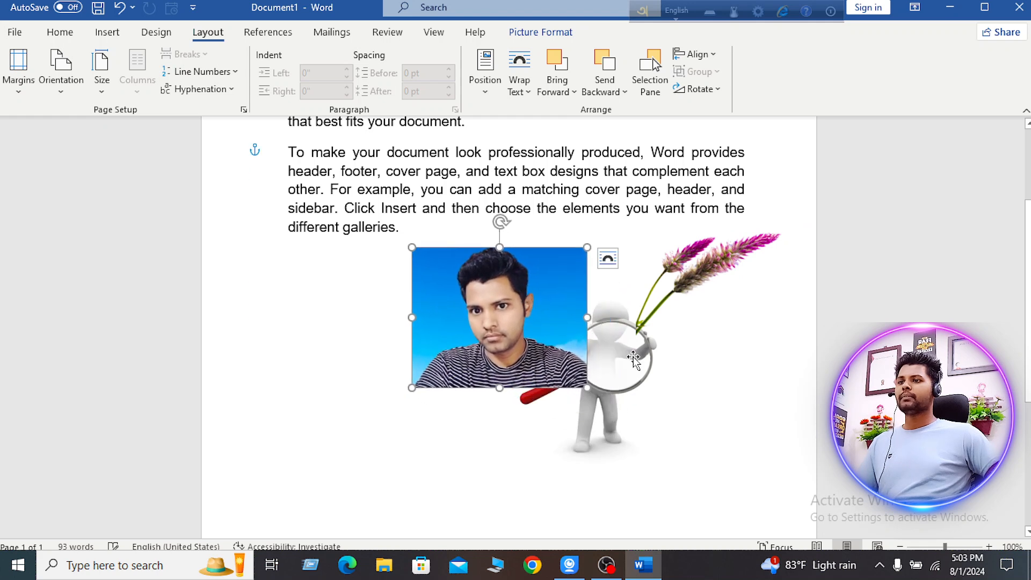
pyautogui.moveTo(705, 273); pyautogui.dragTo(701, 295)
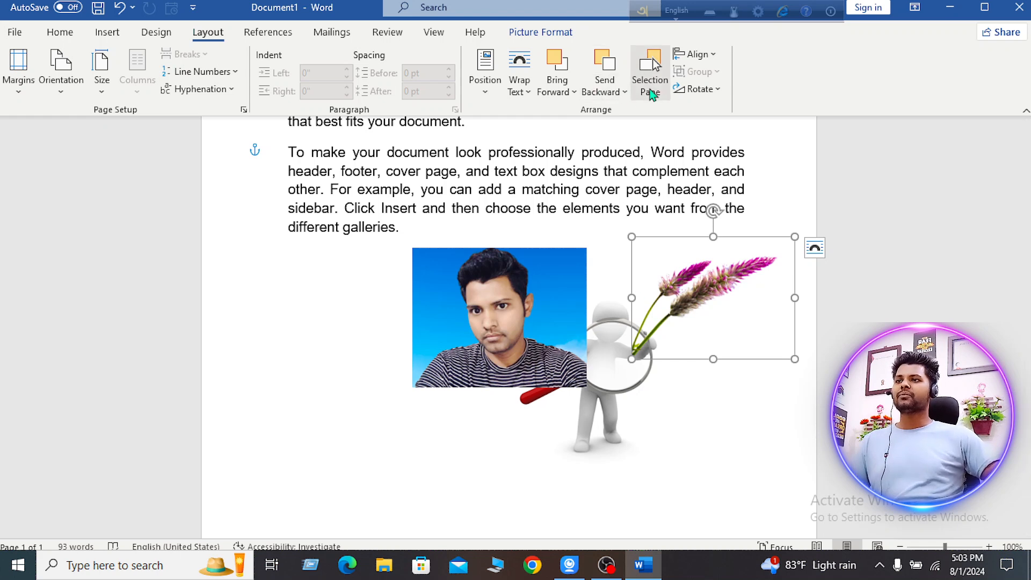
# Compare the options offered under Bring Forward and Send Backward.
pyautogui.click(627, 93)
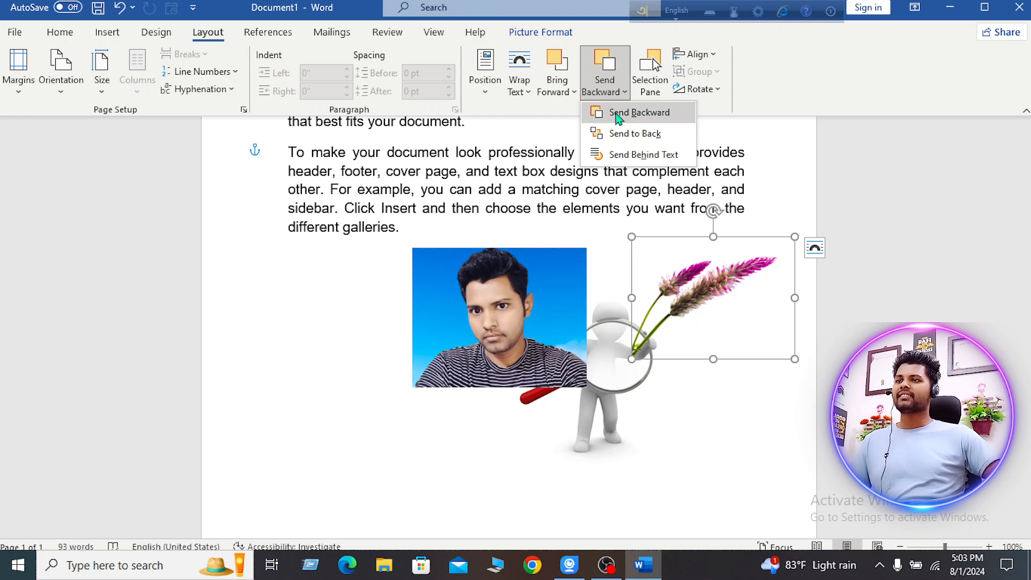
pyautogui.click(572, 89)
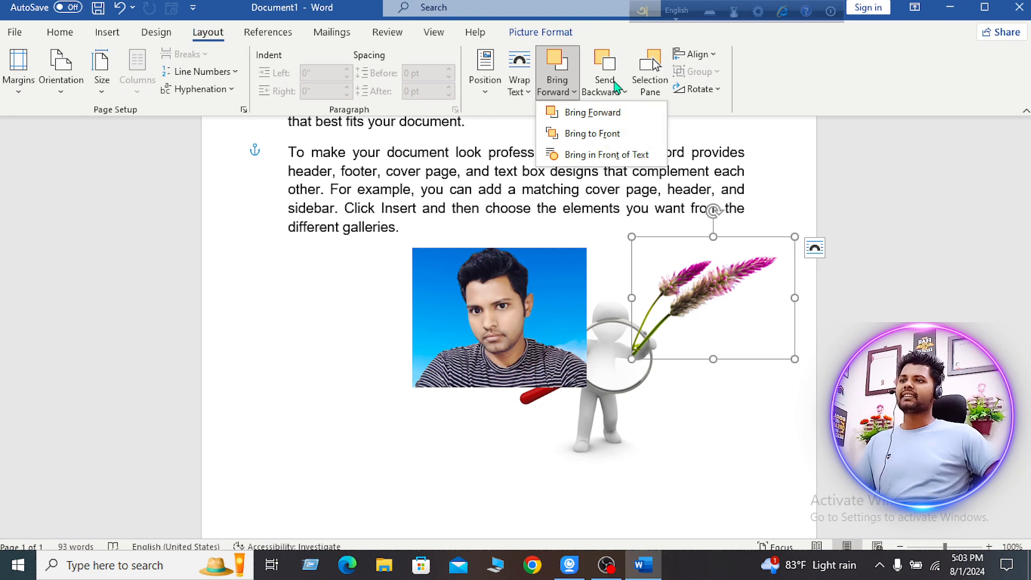
pyautogui.click(623, 91)
pyautogui.click(567, 92)
pyautogui.click(571, 91)
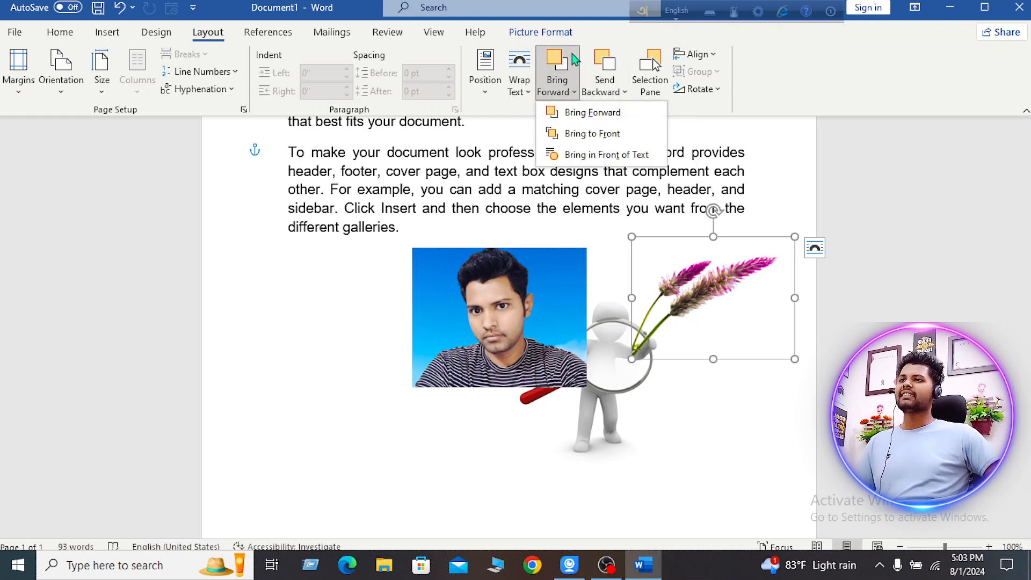
pyautogui.click(612, 88)
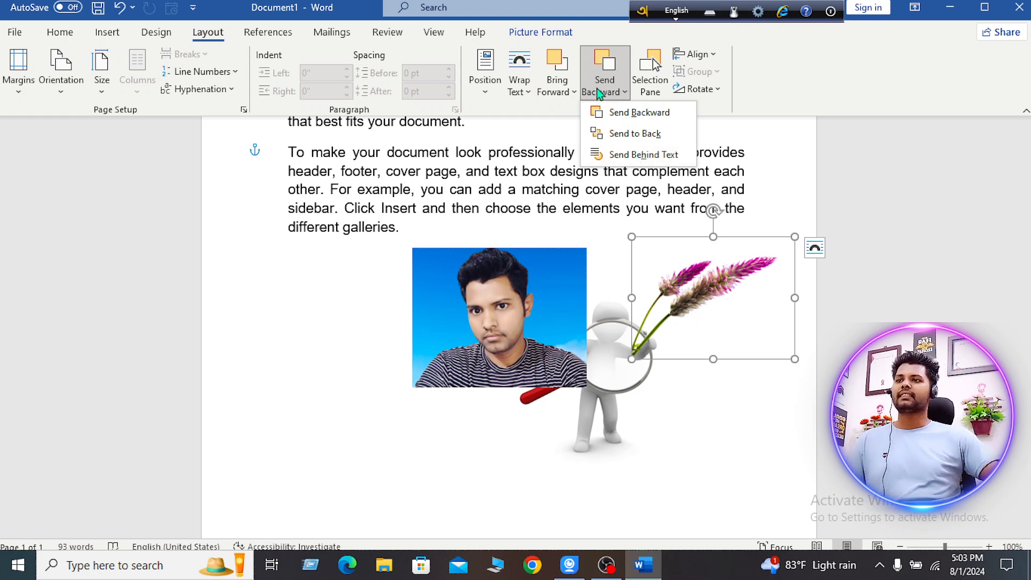
pyautogui.click(476, 320)
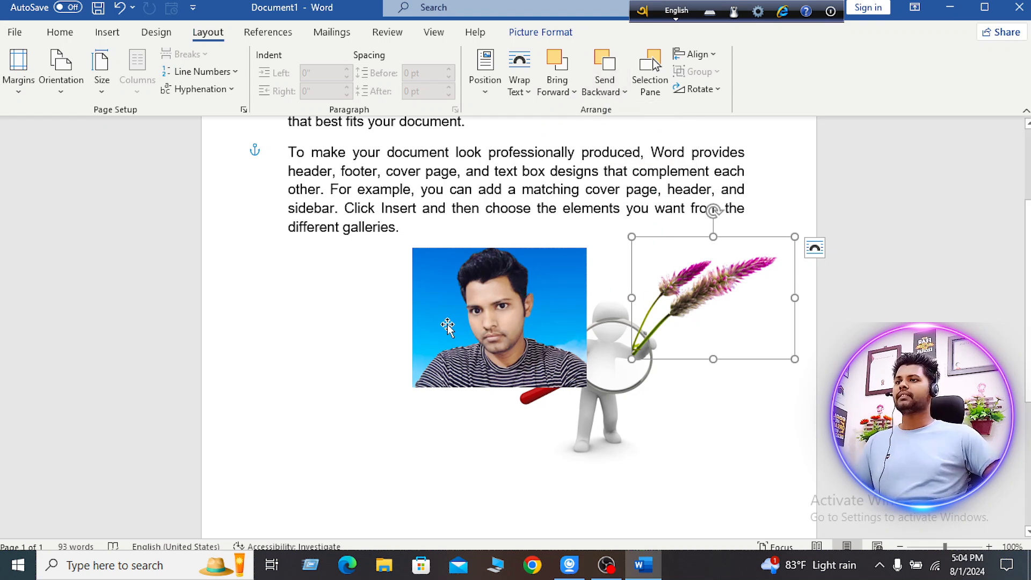
# Rearrange the pictures with the portrait and magnifying glass side by side below the second paragraph and the flower at their lower right.
pyautogui.moveTo(448, 327); pyautogui.dragTo(377, 349)
pyautogui.click(727, 376)
pyautogui.moveTo(727, 377); pyautogui.dragTo(770, 467)
pyautogui.click(614, 359)
pyautogui.moveTo(646, 262); pyautogui.dragTo(633, 293)
pyautogui.click(467, 312)
pyautogui.moveTo(498, 186); pyautogui.dragTo(506, 305)
# Apply Bring Forward to the portrait and move it right so it overlaps the magnifying-glass picture.
pyautogui.click(559, 88)
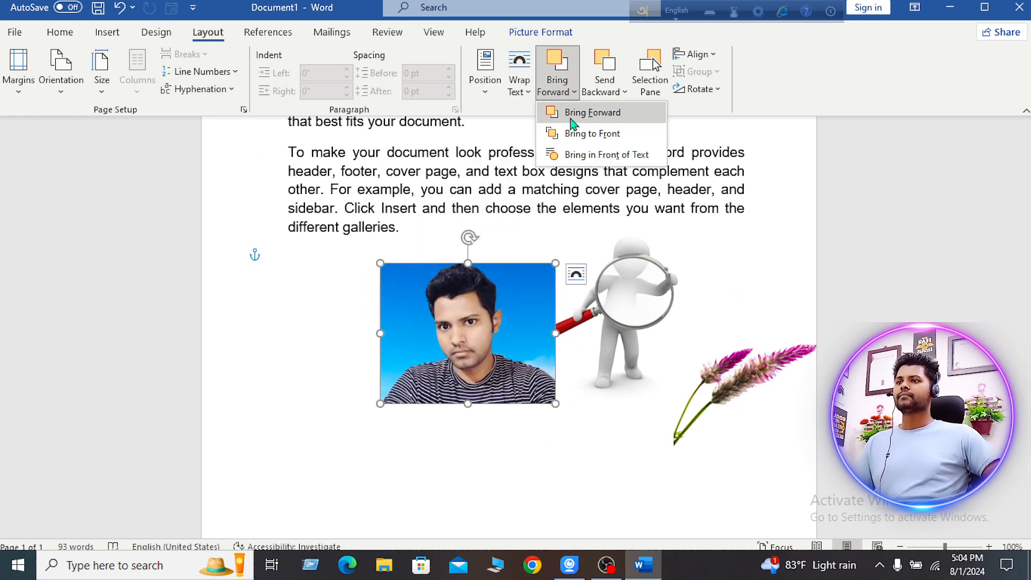
pyautogui.click(573, 122)
pyautogui.moveTo(509, 312); pyautogui.dragTo(557, 296)
# Set the portrait to In Line with Text and move it to the end of the second paragraph.
pyautogui.click(599, 274)
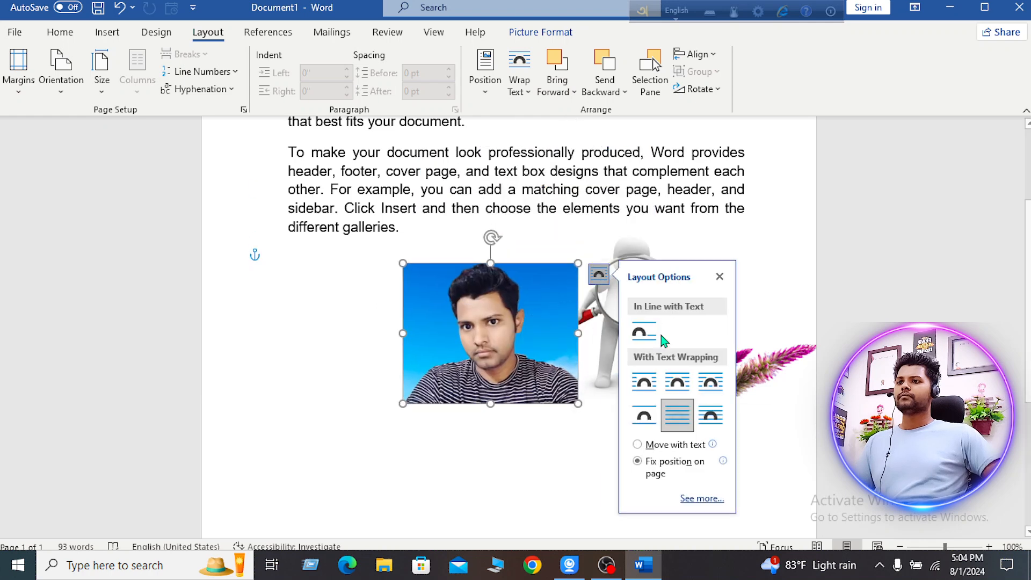
pyautogui.click(643, 338)
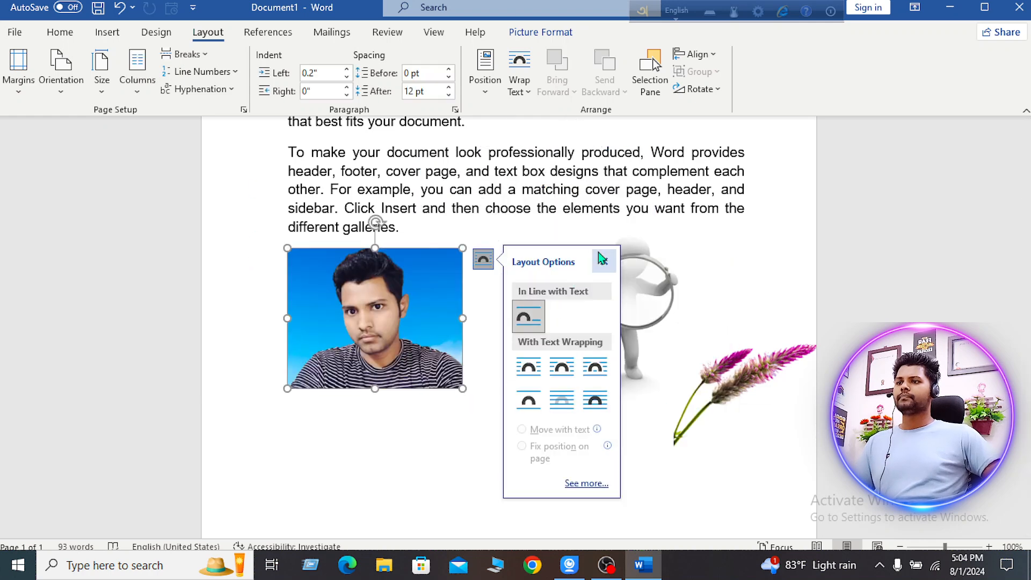
pyautogui.moveTo(359, 299); pyautogui.dragTo(548, 234)
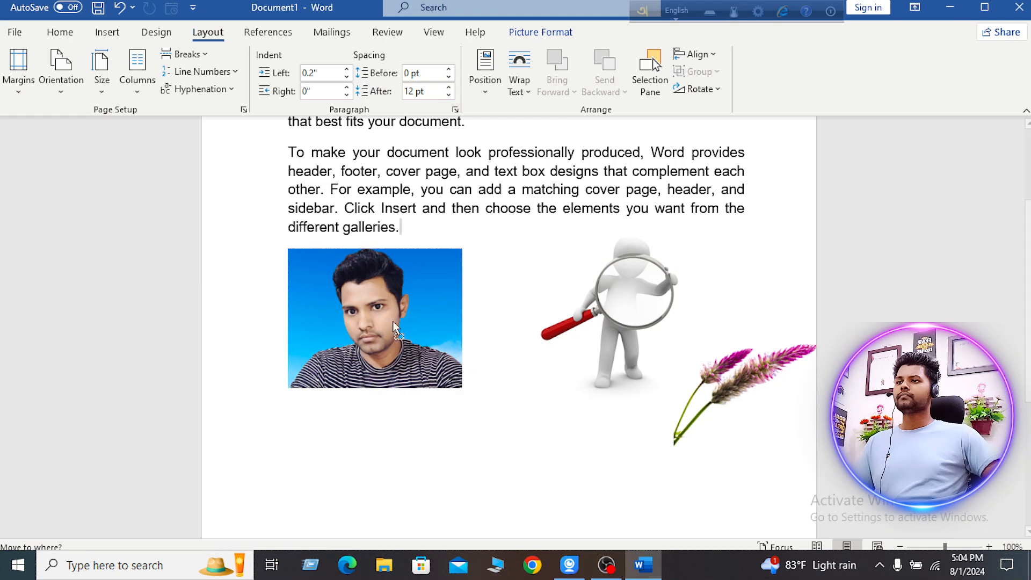
pyautogui.click(490, 289)
pyautogui.moveTo(490, 290); pyautogui.dragTo(574, 259)
# Set the portrait's wrapping to Behind Text and move it over the right part of the second paragraph.
pyautogui.click(598, 228)
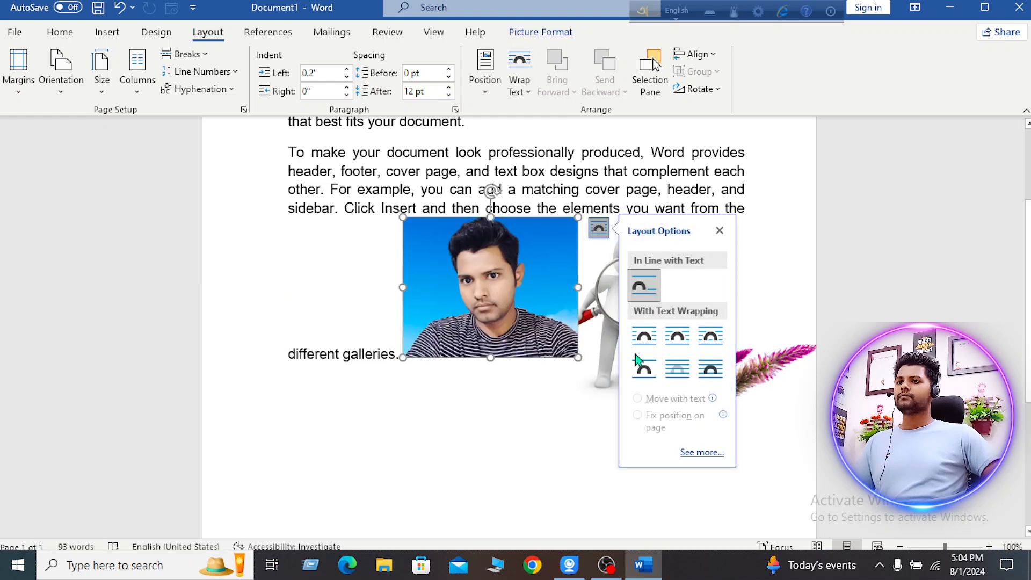
pyautogui.click(678, 369)
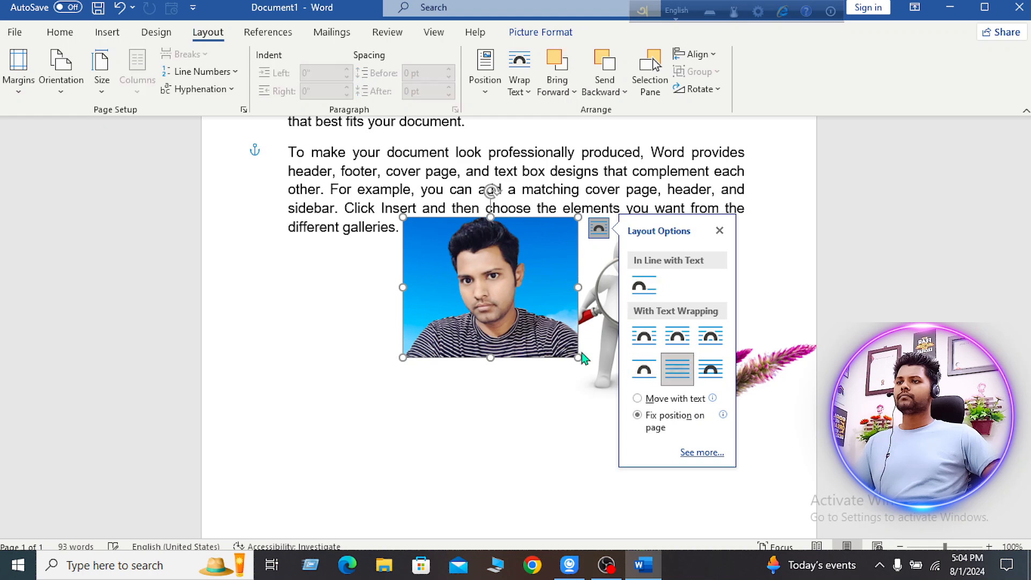
pyautogui.moveTo(486, 277); pyautogui.dragTo(605, 232)
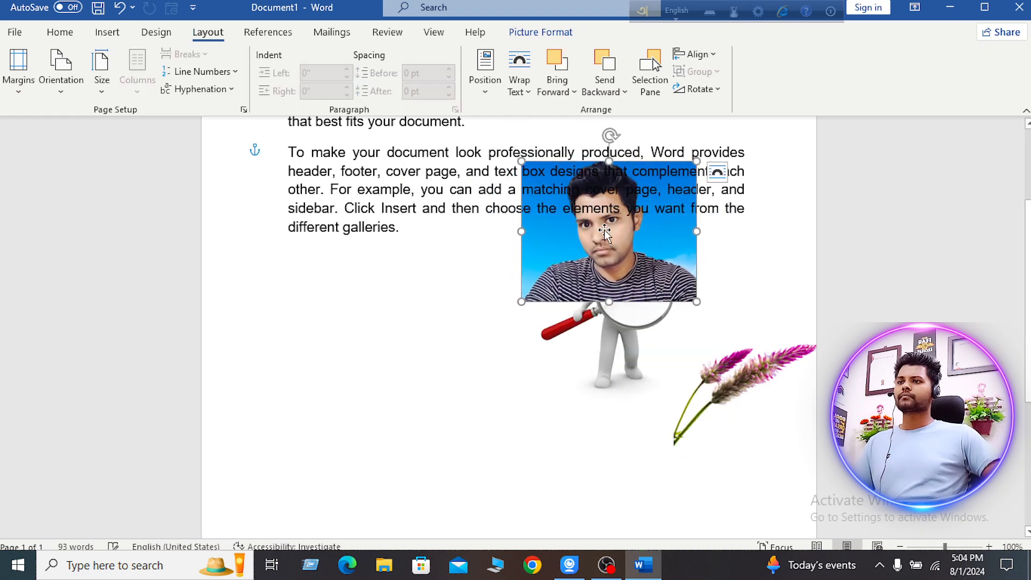
# Apply Bring Forward and then Bring to Front to the portrait lying behind the second paragraph.
pyautogui.click(571, 92)
pyautogui.click(573, 113)
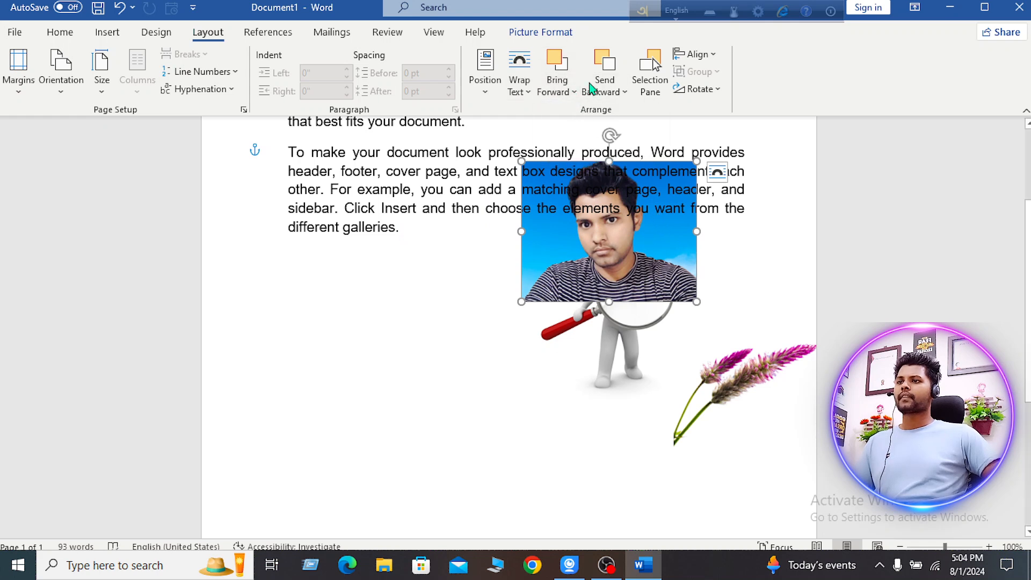
pyautogui.click(573, 93)
pyautogui.click(589, 130)
# Shorten the magnifying-glass picture from its top edge, keeping its 2.53" width.
pyautogui.click(734, 277)
pyautogui.click(617, 324)
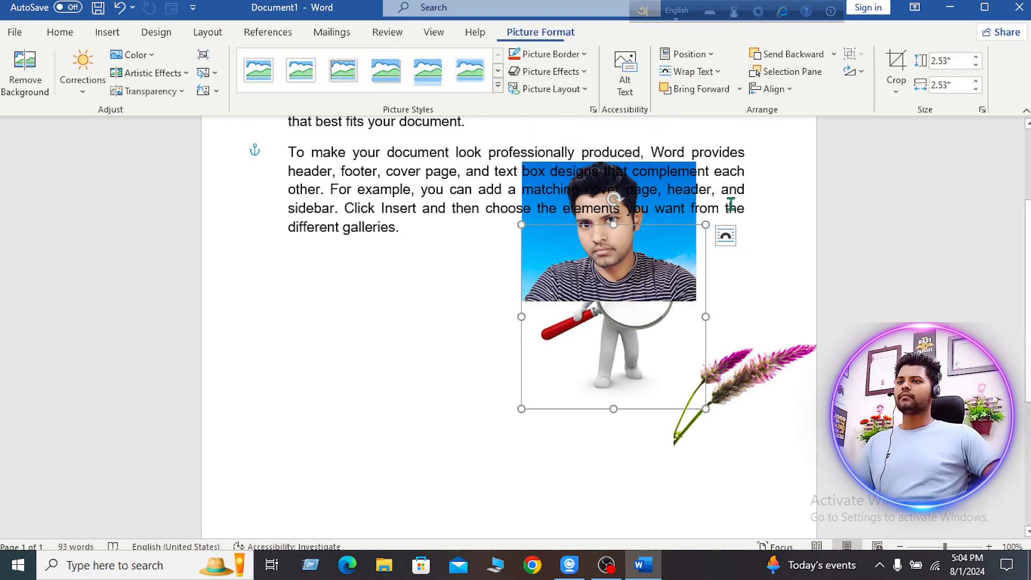
pyautogui.moveTo(581, 260); pyautogui.dragTo(538, 308)
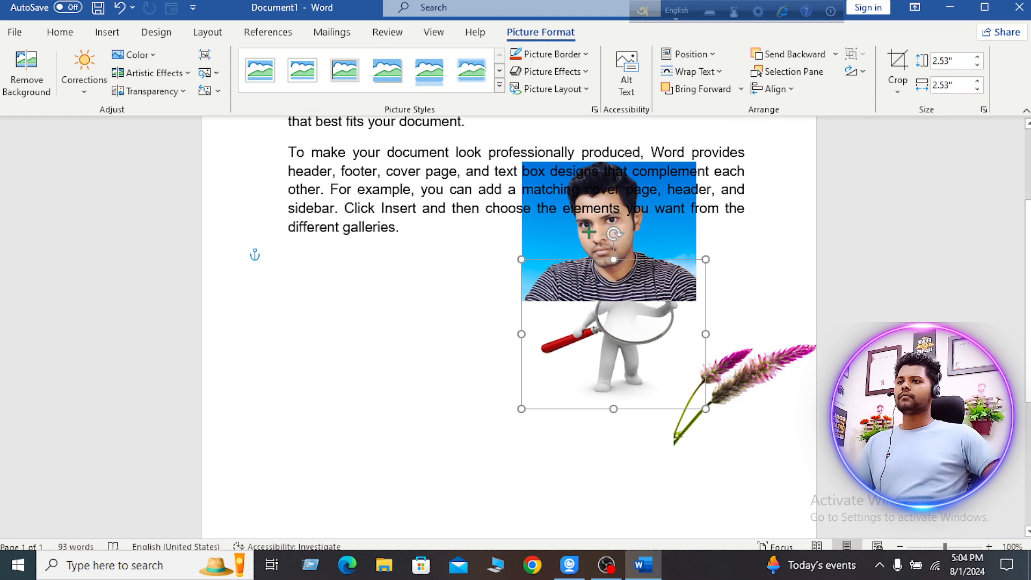
# Move the portrait beside the end of the second paragraph and place the magnifying-glass picture at its right edge.
pyautogui.click(566, 242)
pyautogui.moveTo(564, 244); pyautogui.dragTo(449, 300)
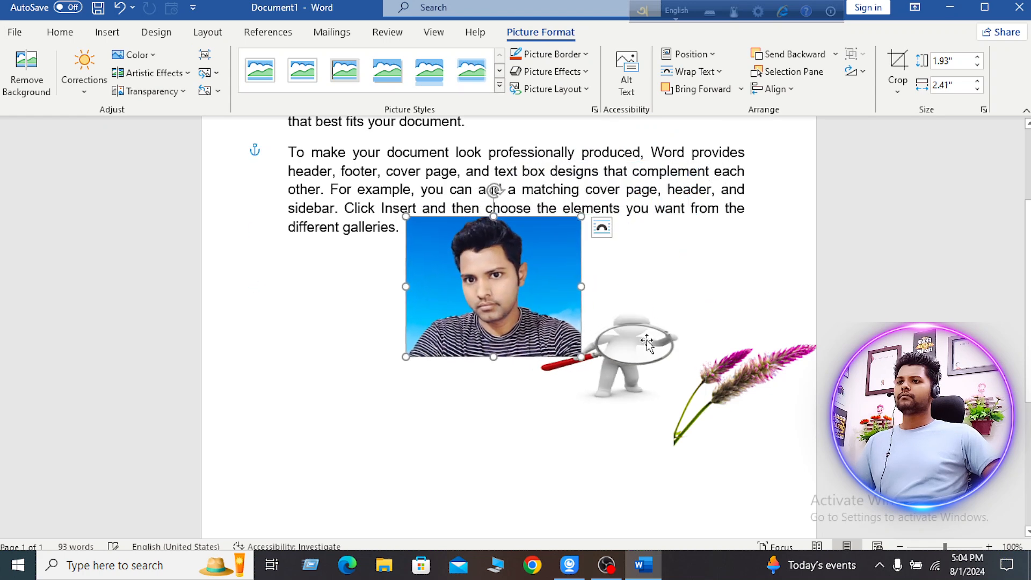
pyautogui.click(629, 346)
pyautogui.moveTo(644, 333); pyautogui.dragTo(691, 249)
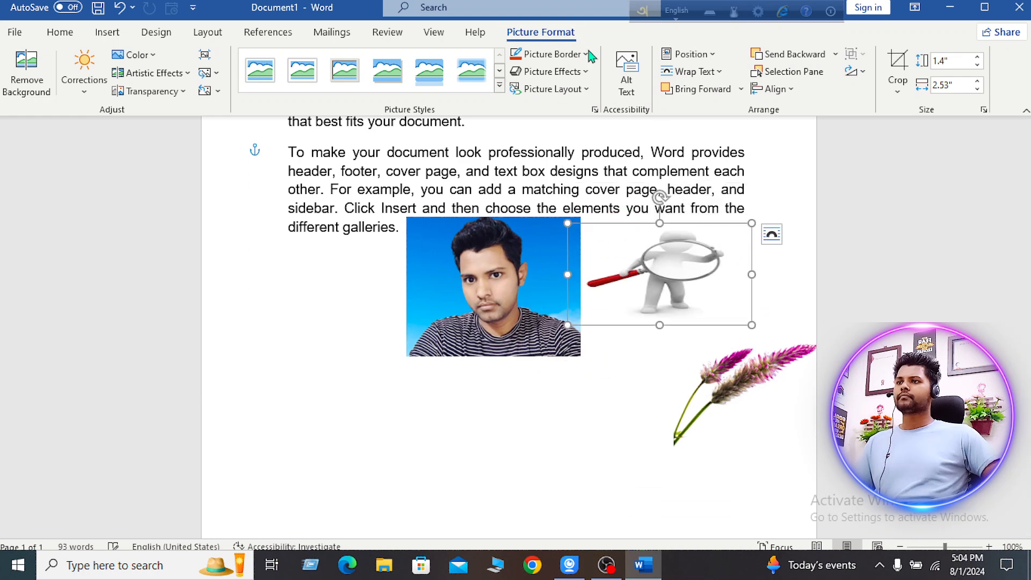
# Move the magnifying-glass picture to the lower part of the page and the portrait to the clear space above it.
pyautogui.click(206, 32)
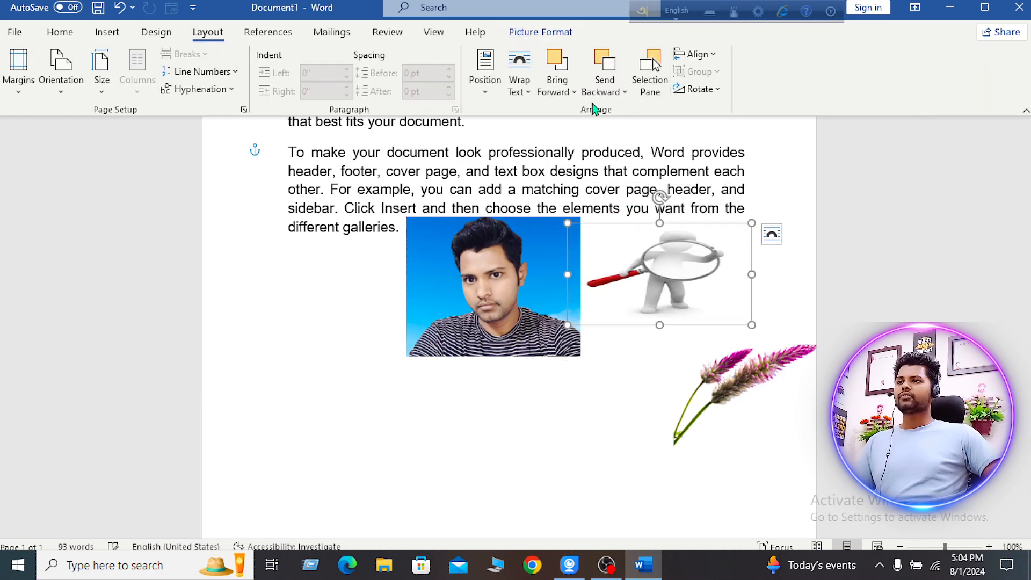
pyautogui.click(629, 92)
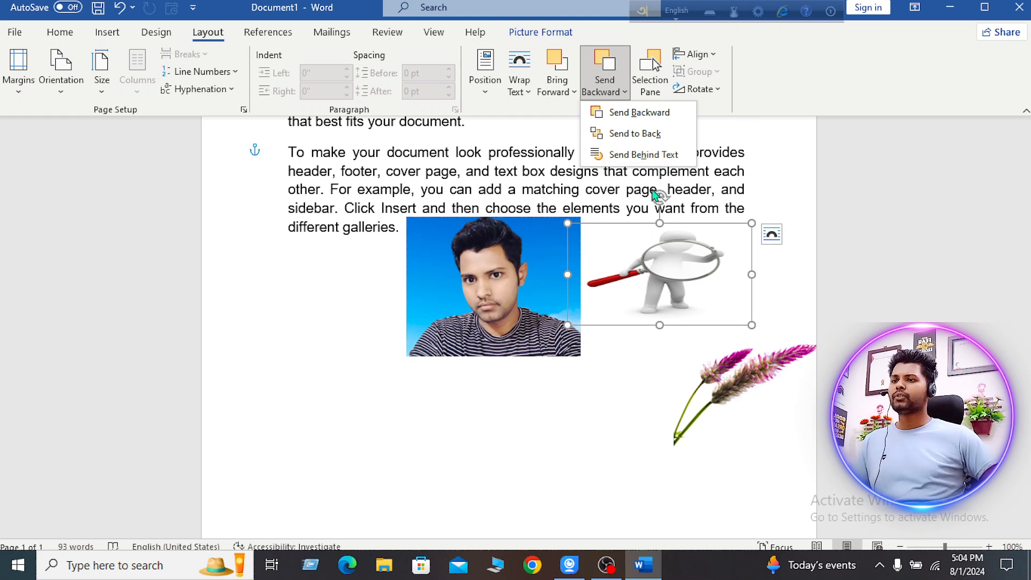
pyautogui.click(655, 263)
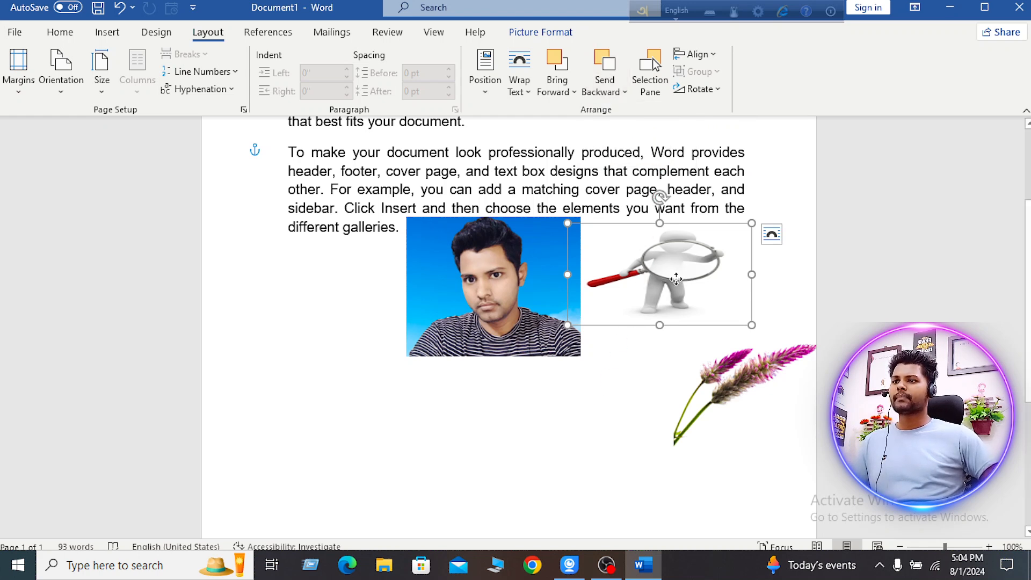
pyautogui.moveTo(662, 284); pyautogui.dragTo(566, 468)
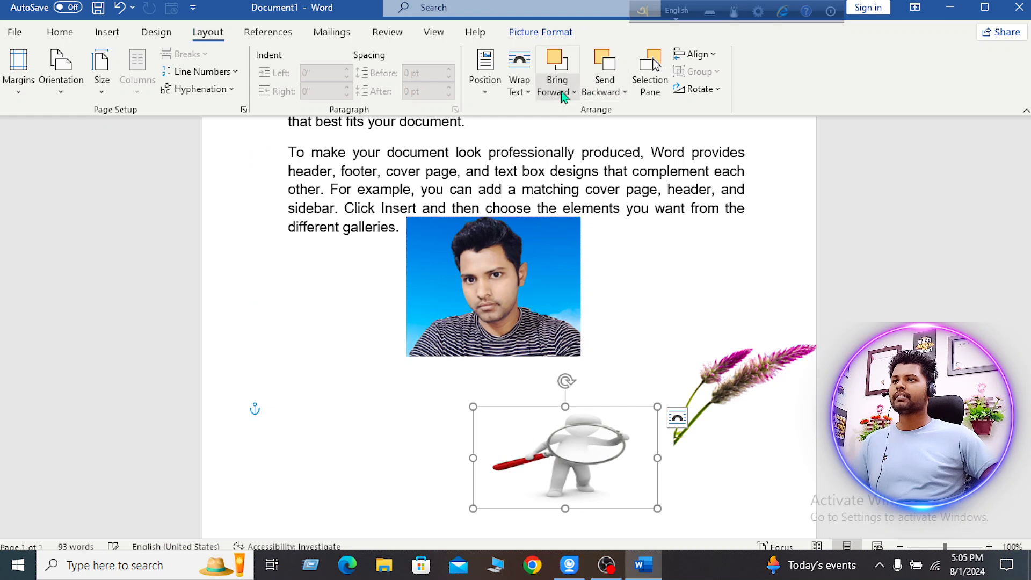
pyautogui.click(617, 91)
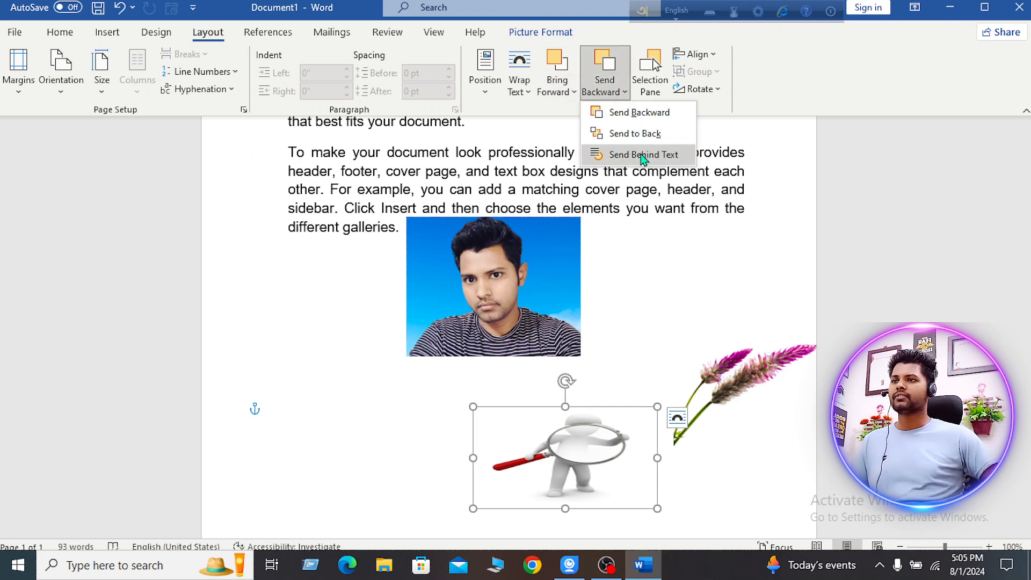
pyautogui.click(527, 275)
pyautogui.moveTo(505, 264); pyautogui.dragTo(616, 283)
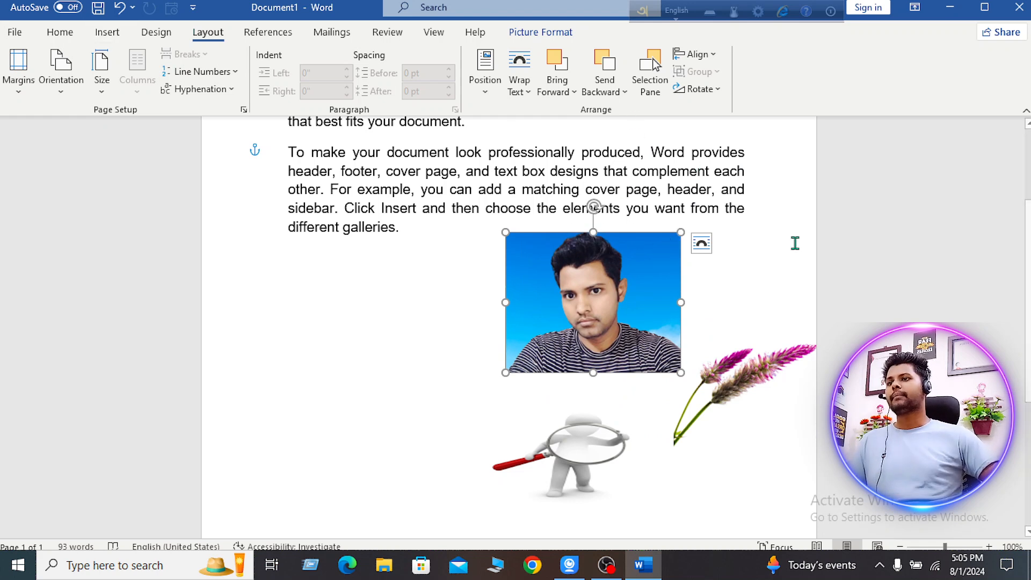
# Cut the portrait and insert the picture IMG_20230401_163502__1_-removebg-preview from the Downloads folder at the second paragraph.
pyautogui.rightClick(587, 230)
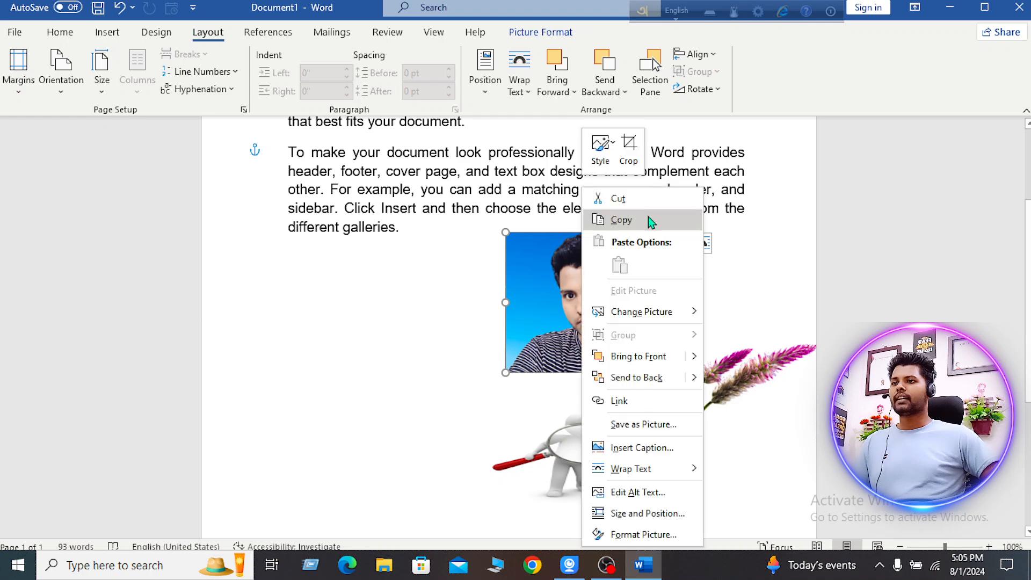
pyautogui.click(633, 197)
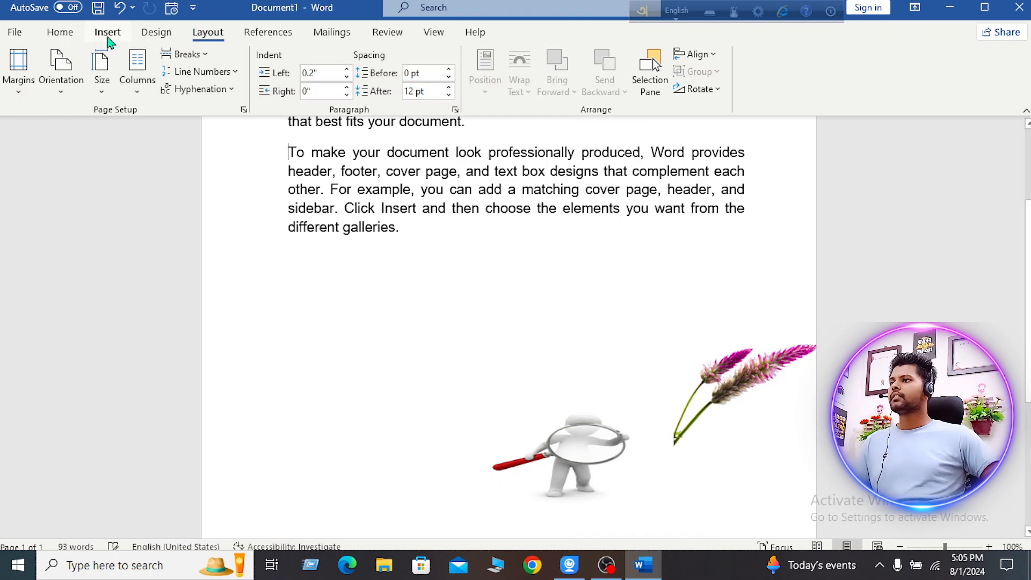
pyautogui.click(107, 33)
pyautogui.click(139, 97)
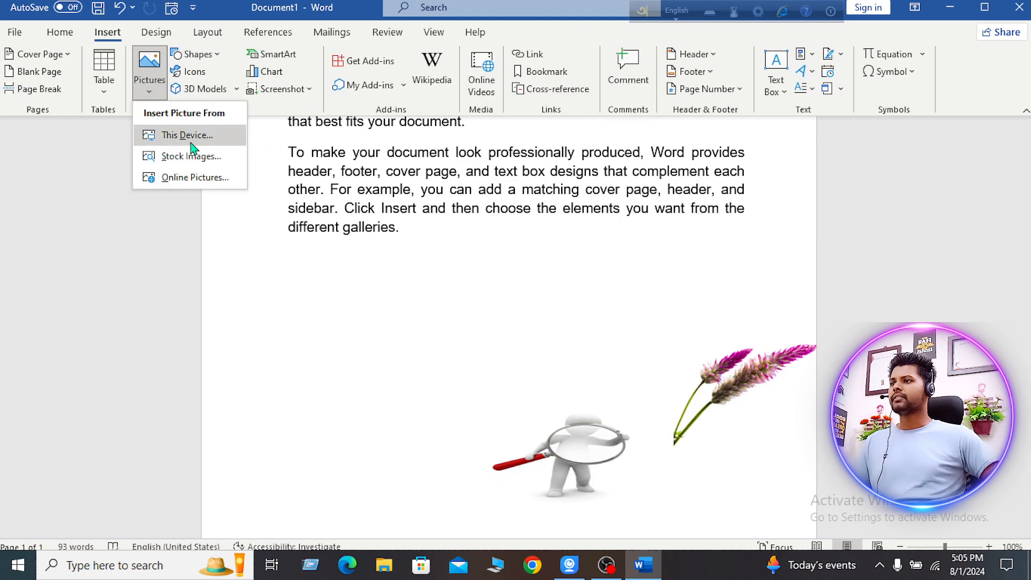
pyautogui.click(195, 134)
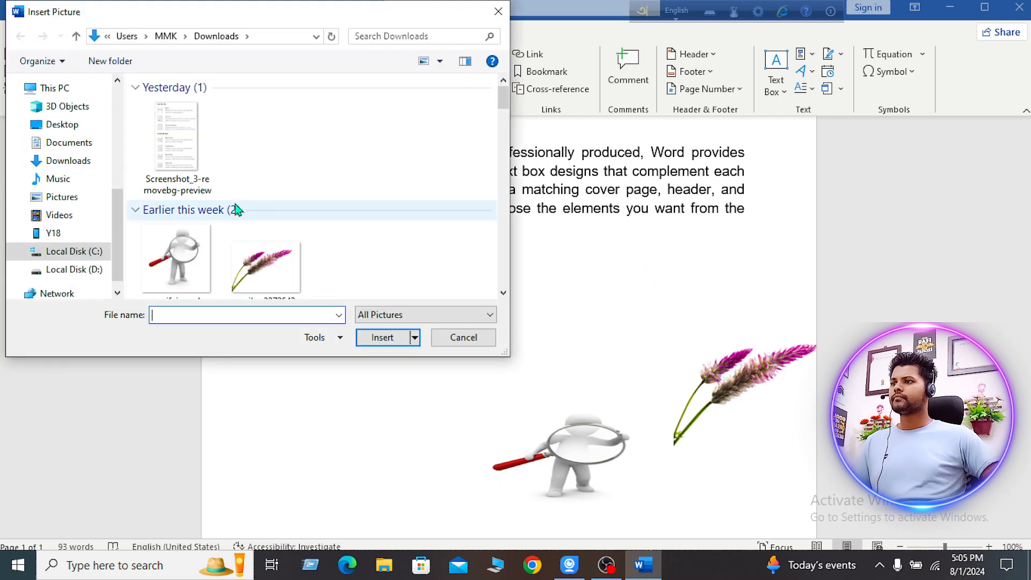
pyautogui.scroll(-3, 252, 215)
pyautogui.click(177, 231)
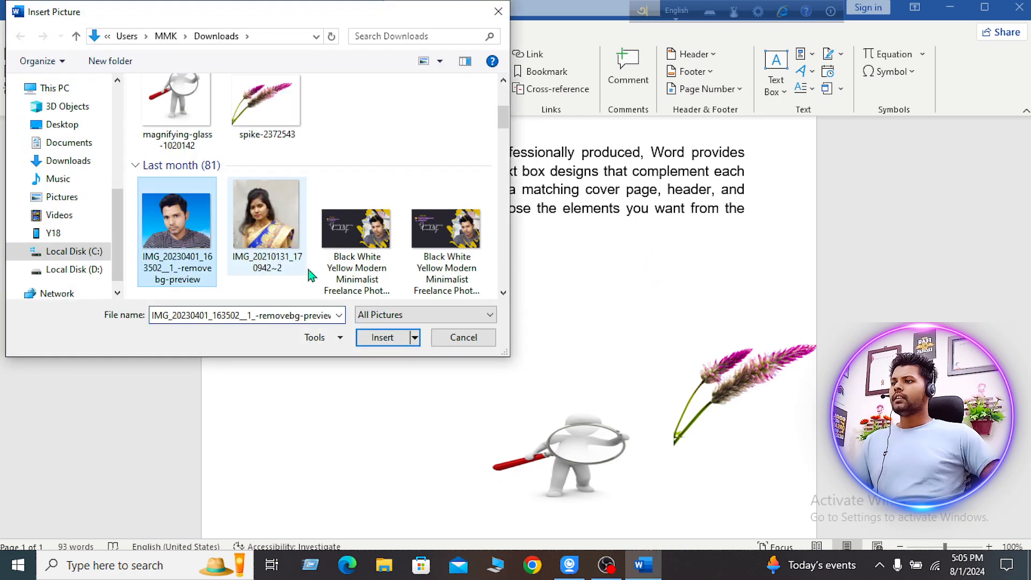
pyautogui.click(386, 337)
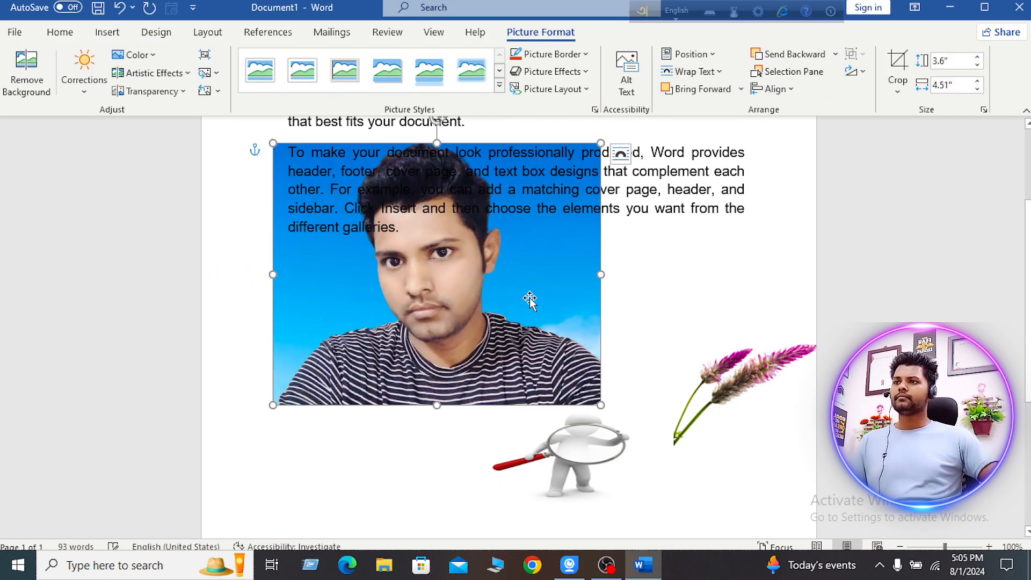
# Move the portrait so it overlaps the line ends of the second paragraph and bring it in front of the text.
pyautogui.moveTo(475, 274); pyautogui.dragTo(768, 322)
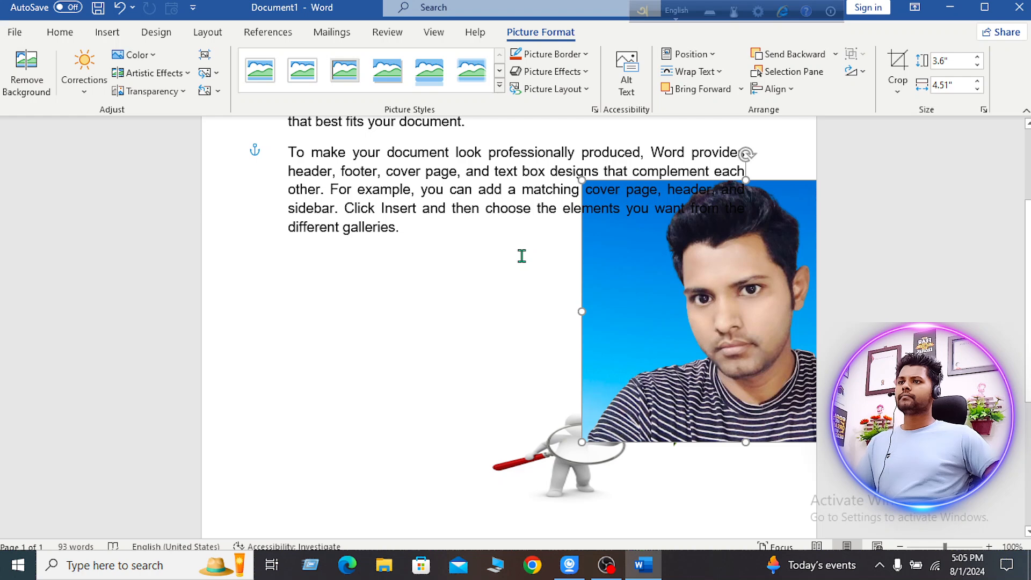
pyautogui.click(207, 32)
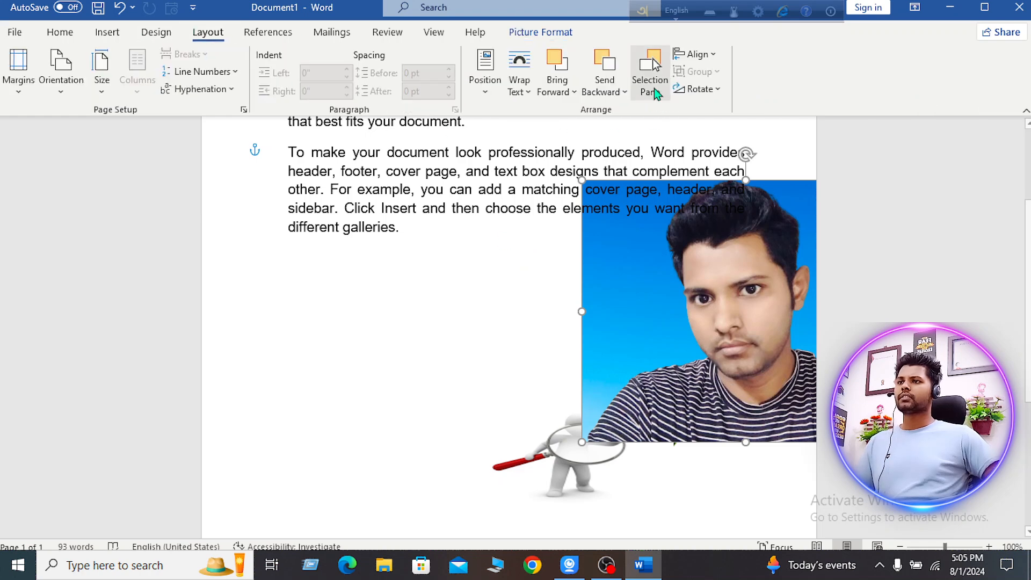
pyautogui.click(625, 95)
pyautogui.click(625, 96)
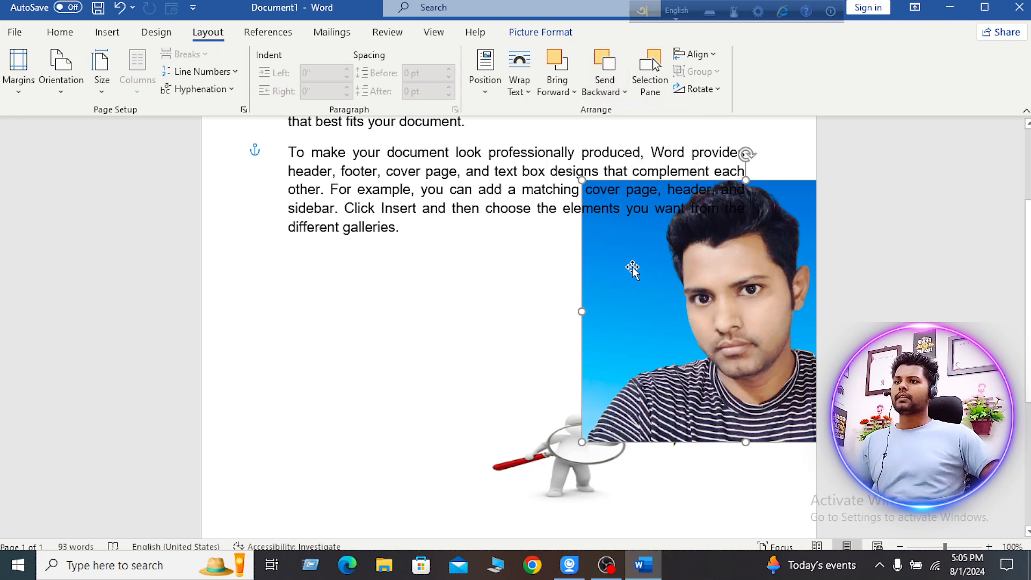
pyautogui.click(574, 92)
pyautogui.click(587, 119)
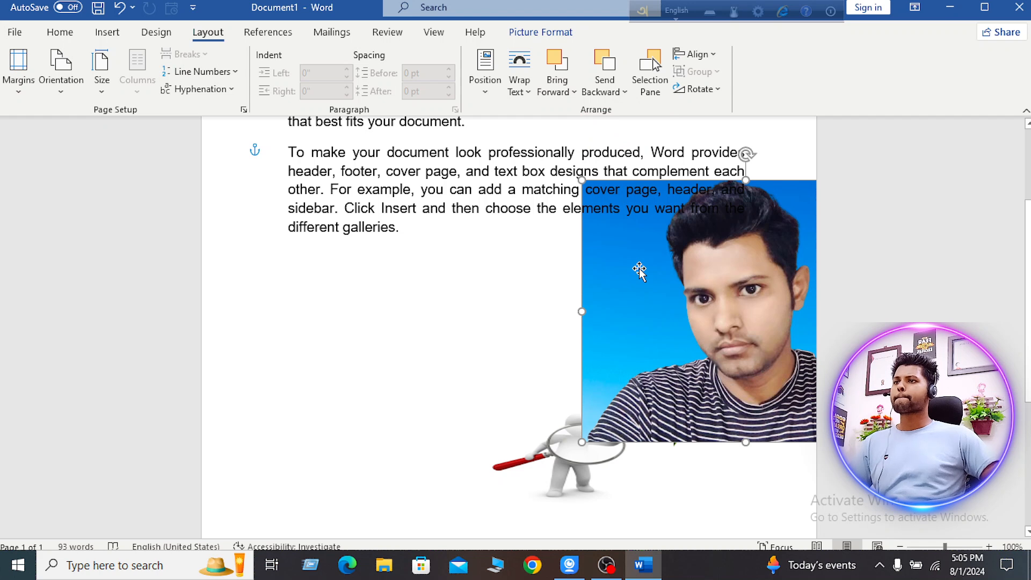
pyautogui.click(574, 91)
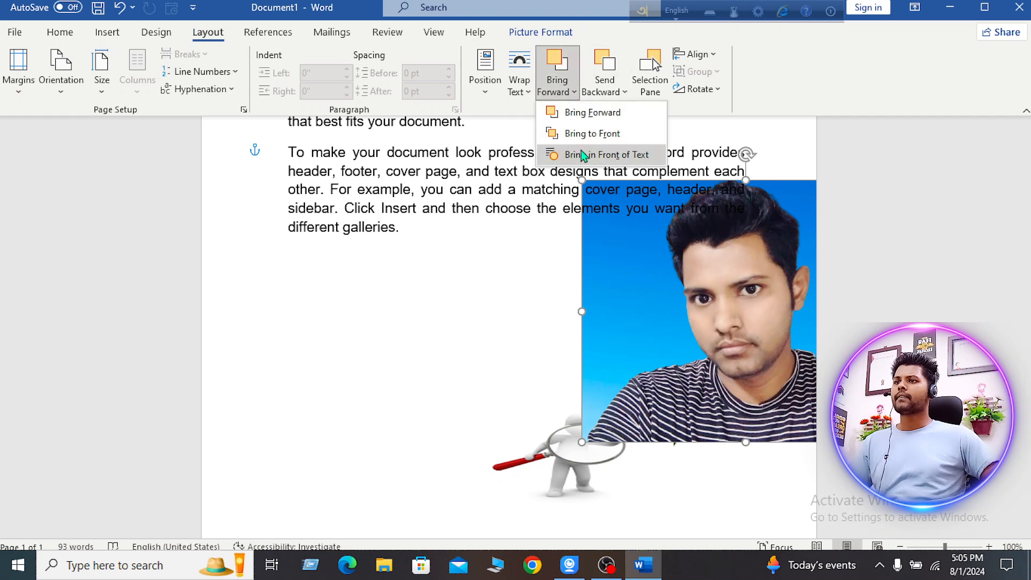
pyautogui.click(593, 156)
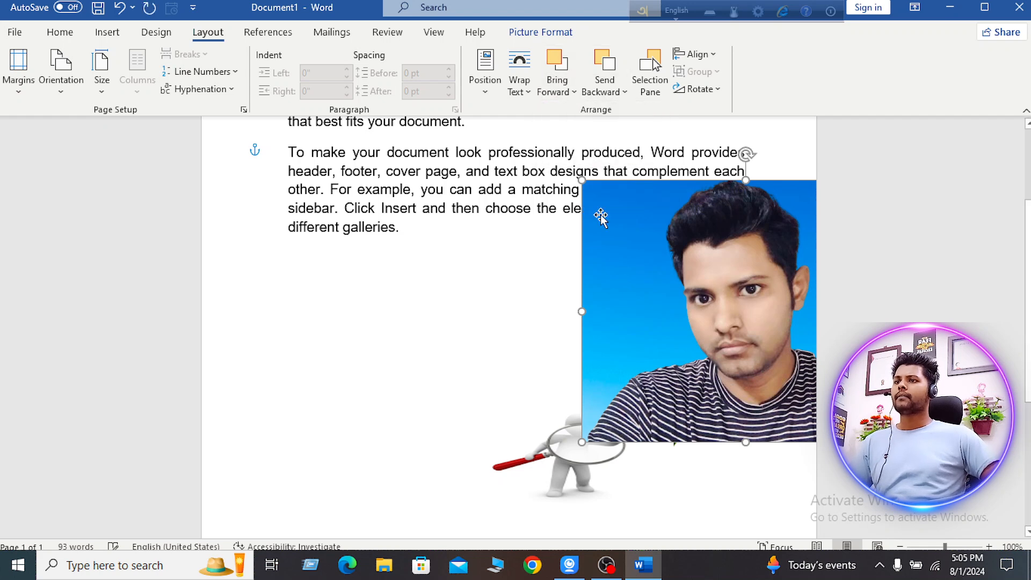
pyautogui.moveTo(678, 255); pyautogui.dragTo(649, 273)
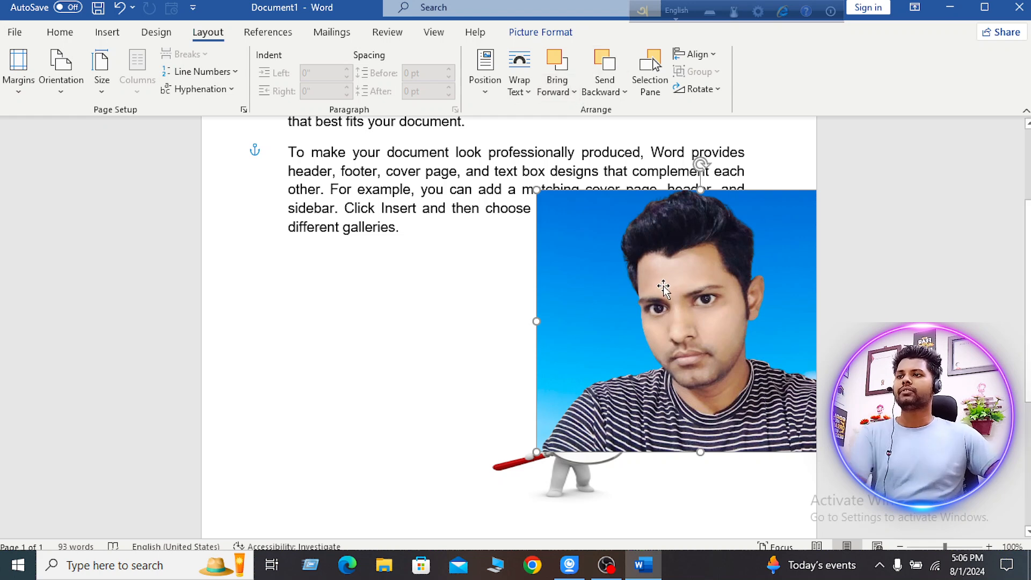
# Send the portrait behind the second paragraph's text.
pyautogui.click(626, 93)
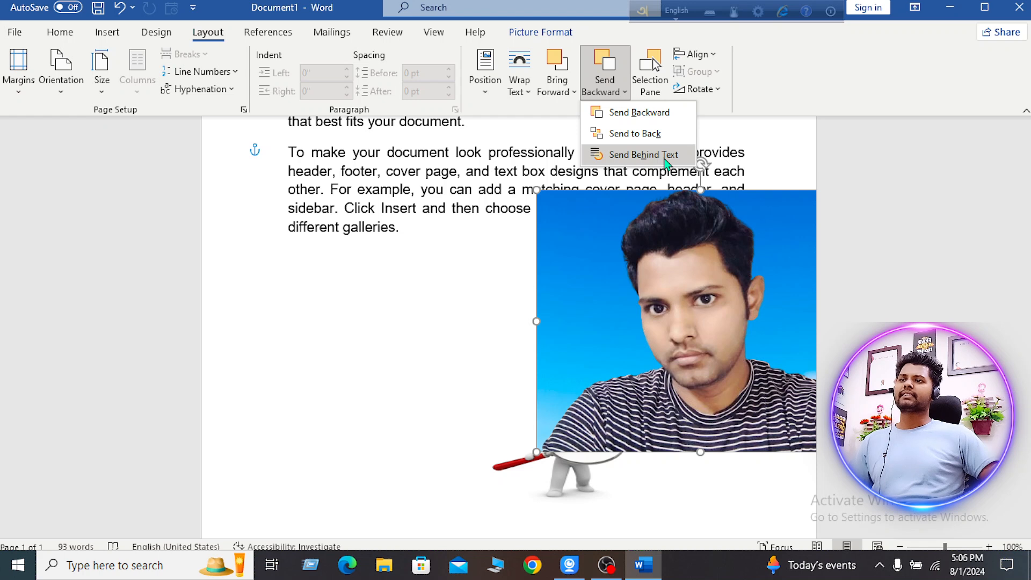
pyautogui.click(572, 91)
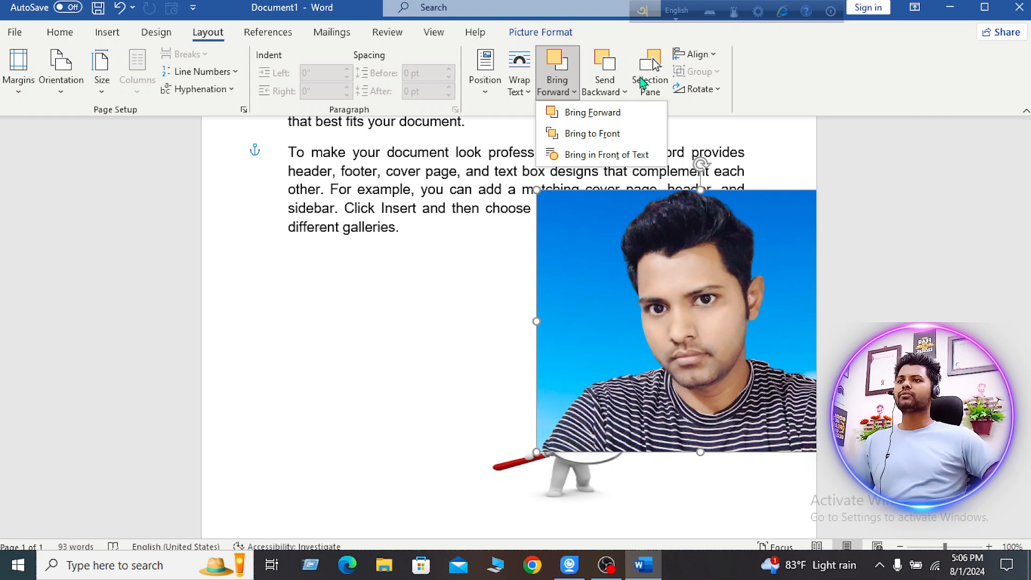
pyautogui.click(623, 92)
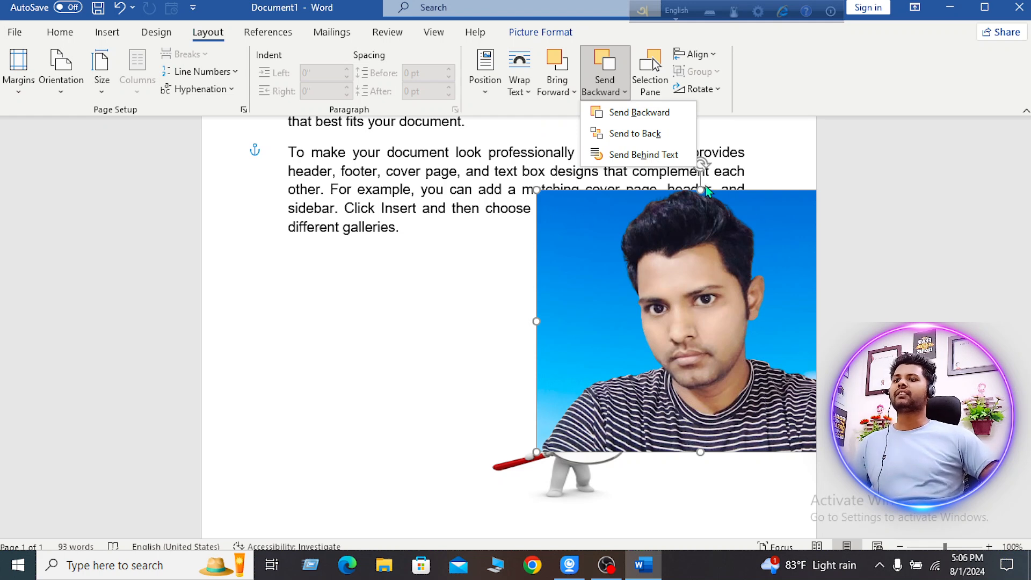
pyautogui.click(665, 161)
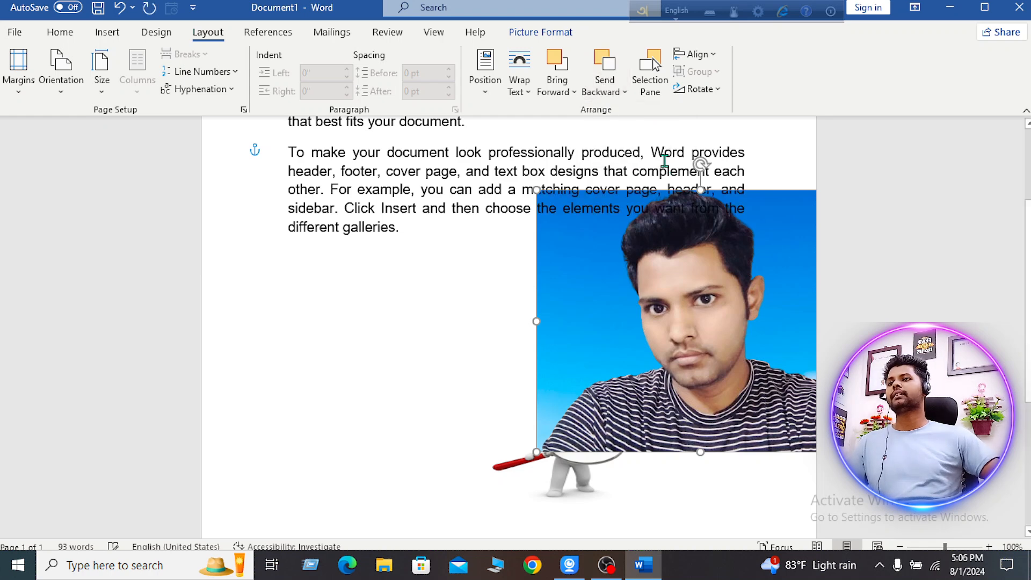
# Move the portrait below the second paragraph, with the magnifying-glass picture to its right and the flower spikes beneath that picture.
pyautogui.moveTo(668, 344); pyautogui.dragTo(427, 369)
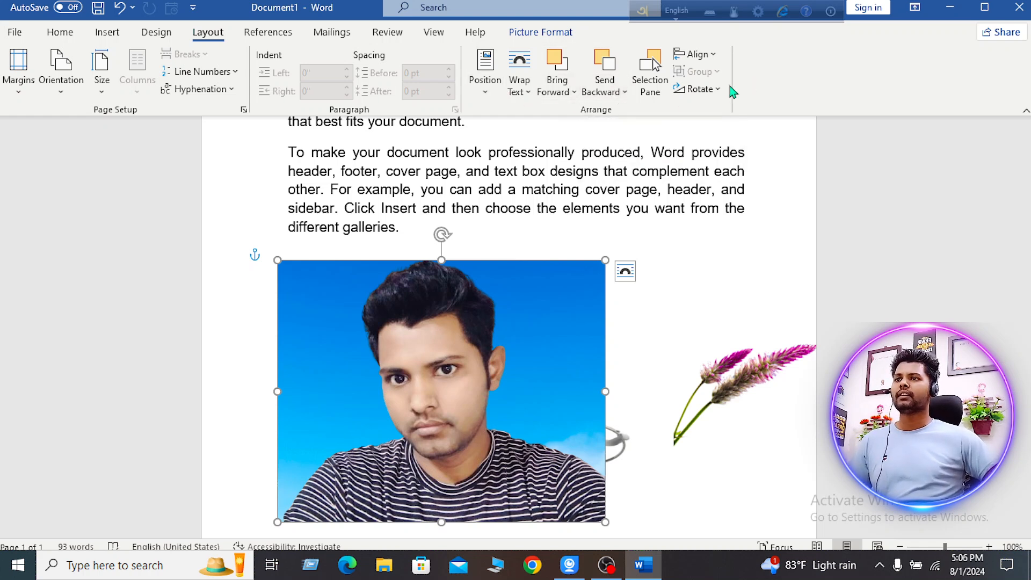
pyautogui.click(618, 441)
pyautogui.moveTo(622, 443); pyautogui.dragTo(721, 274)
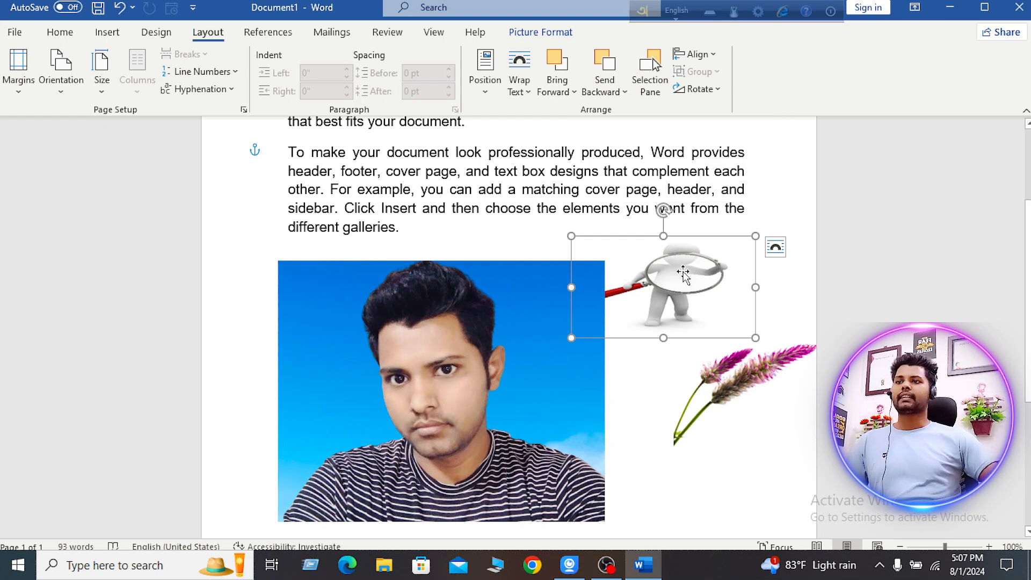
pyautogui.moveTo(683, 274); pyautogui.dragTo(710, 290)
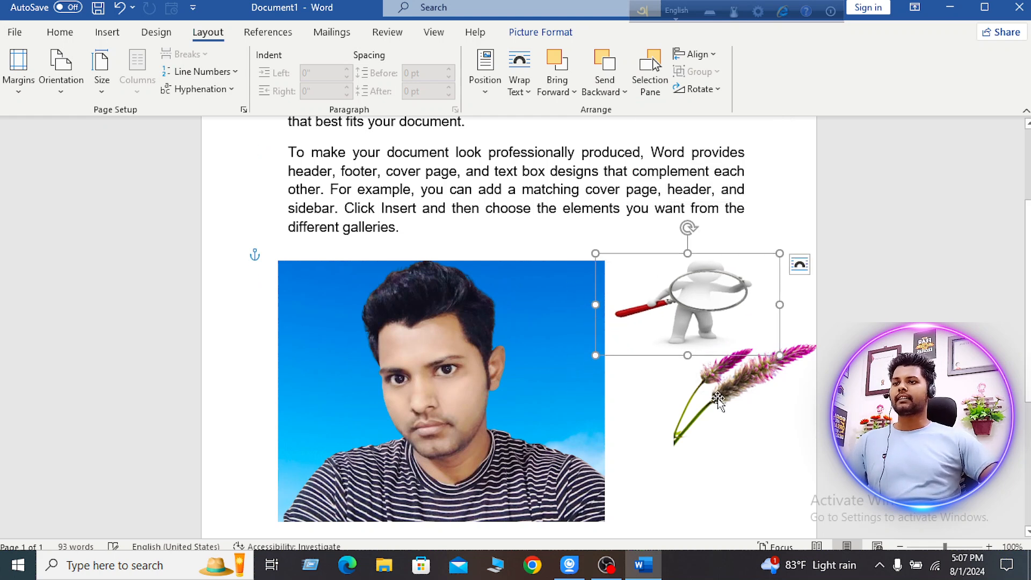
pyautogui.click(708, 422)
pyautogui.click(569, 369)
pyautogui.moveTo(568, 368); pyautogui.dragTo(584, 317)
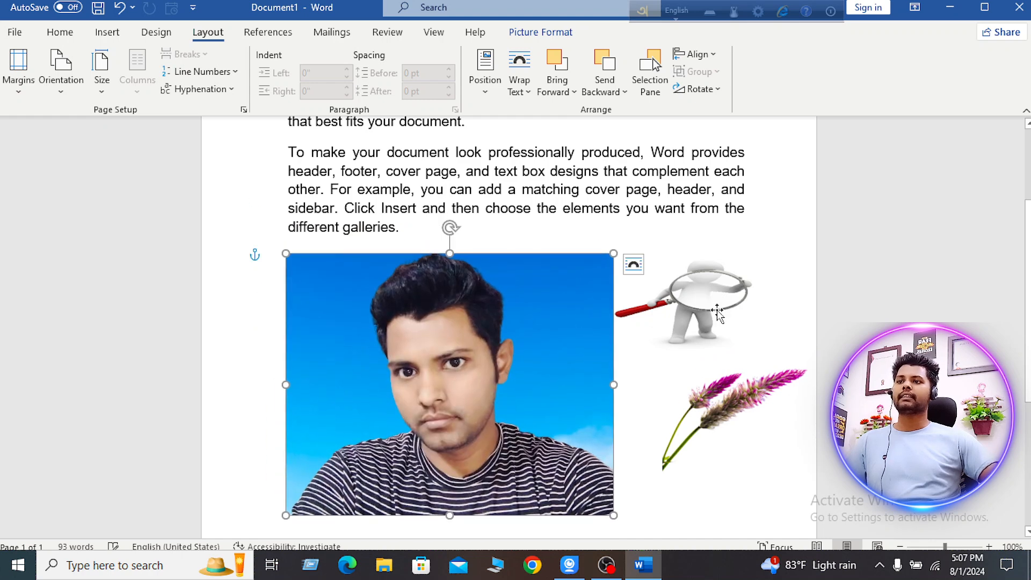
# Show the Selection pane and reorder the stacking to Picture 1, Picture 4, Picture 2.
pyautogui.click(717, 306)
pyautogui.click(651, 75)
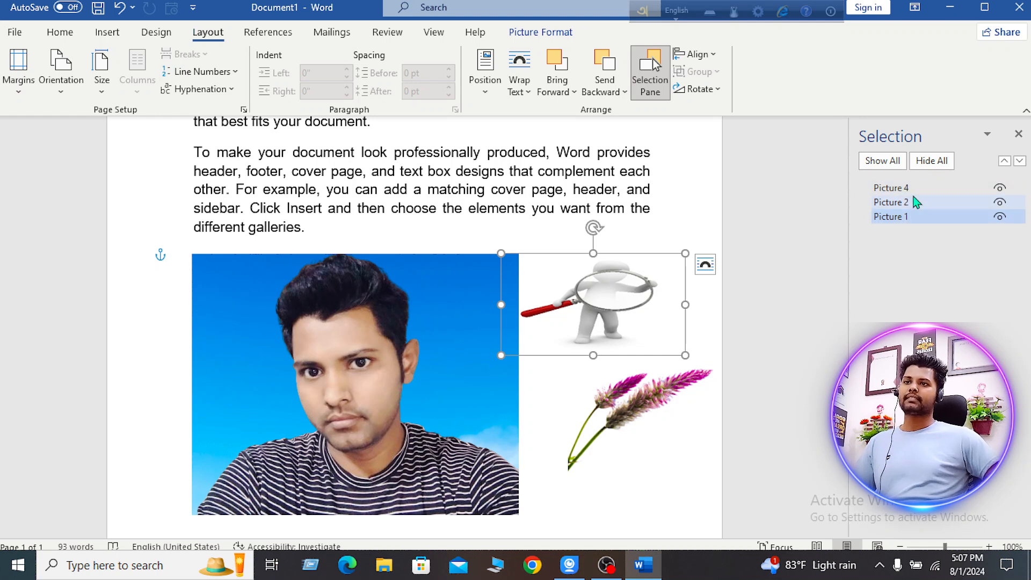
pyautogui.click(902, 187)
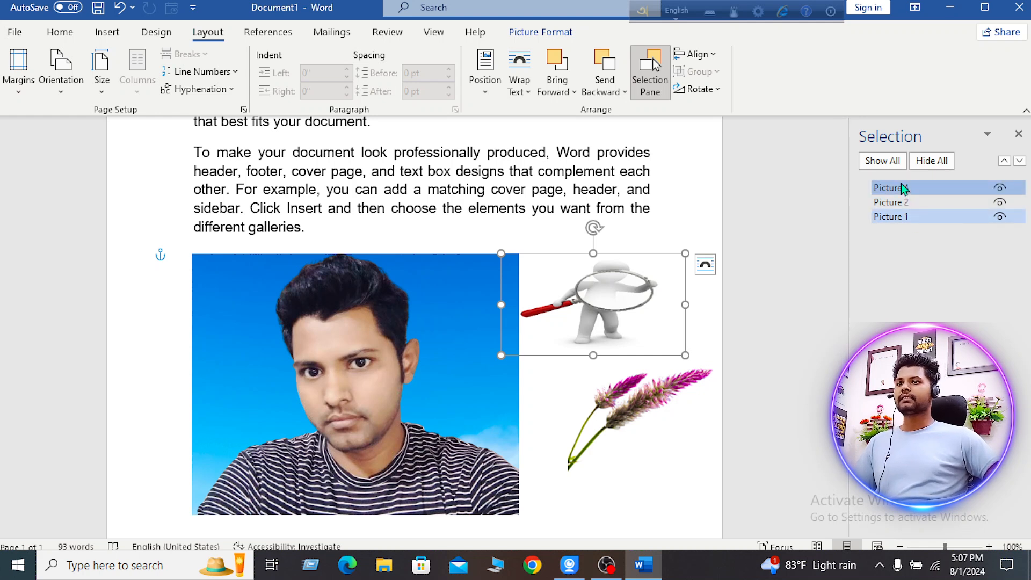
pyautogui.moveTo(904, 204); pyautogui.dragTo(928, 263)
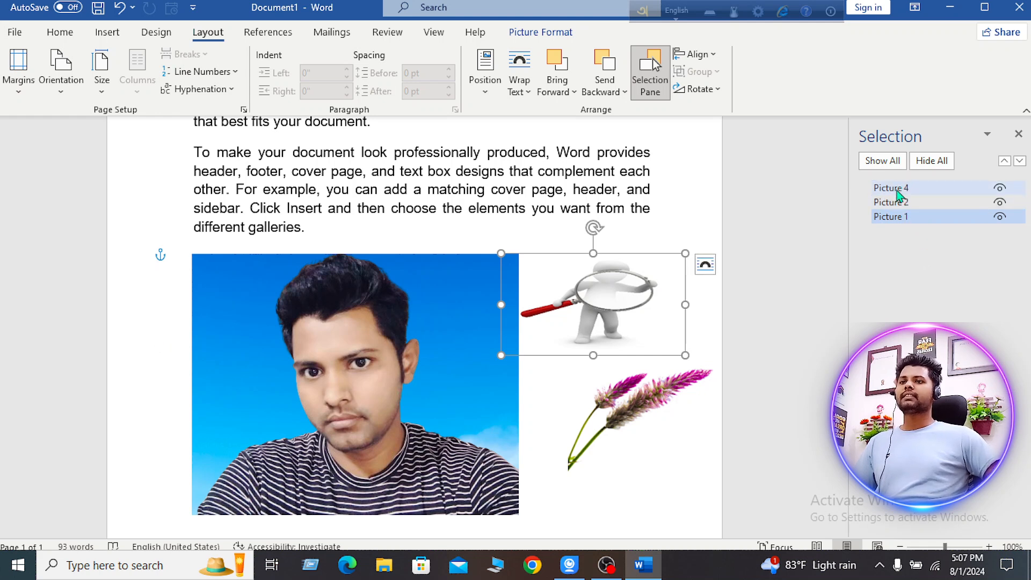
pyautogui.moveTo(898, 193); pyautogui.dragTo(902, 231)
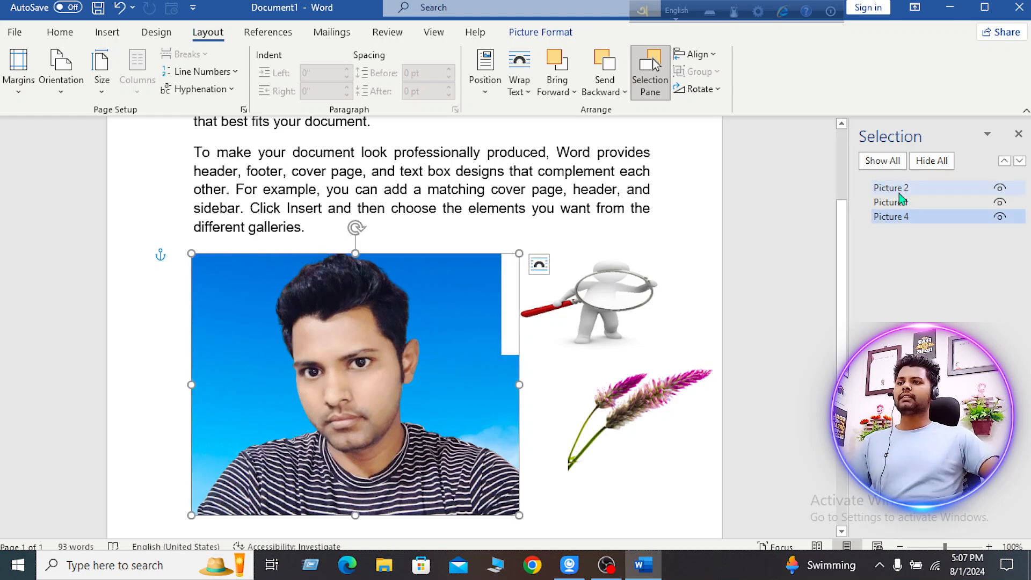
pyautogui.moveTo(900, 191); pyautogui.dragTo(912, 235)
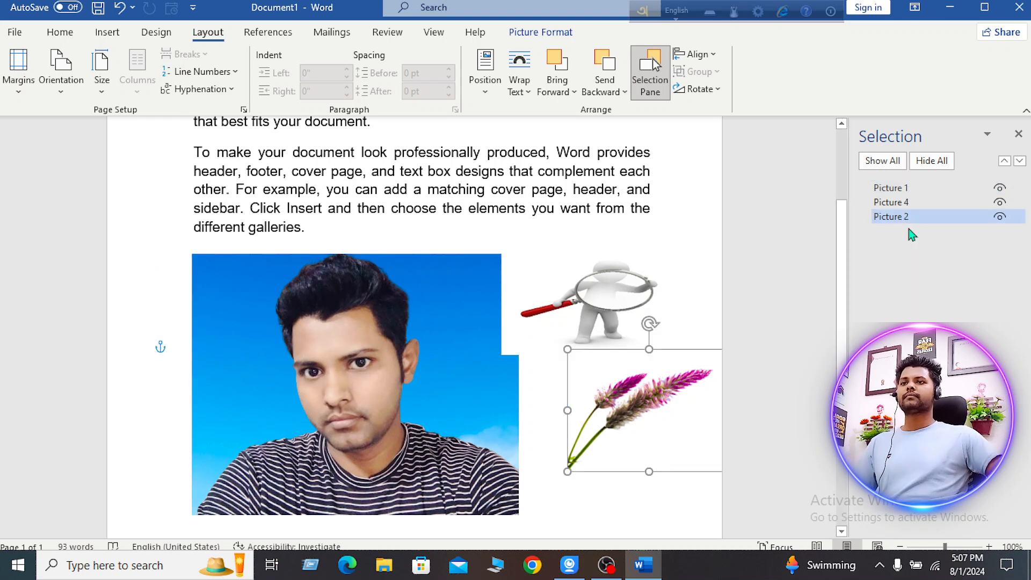
# Overlap the magnifying-glass picture with the portrait's right edge, then restack as Picture 2, Picture 4, Picture 1 and close the Selection pane.
pyautogui.moveTo(640, 285); pyautogui.dragTo(544, 322)
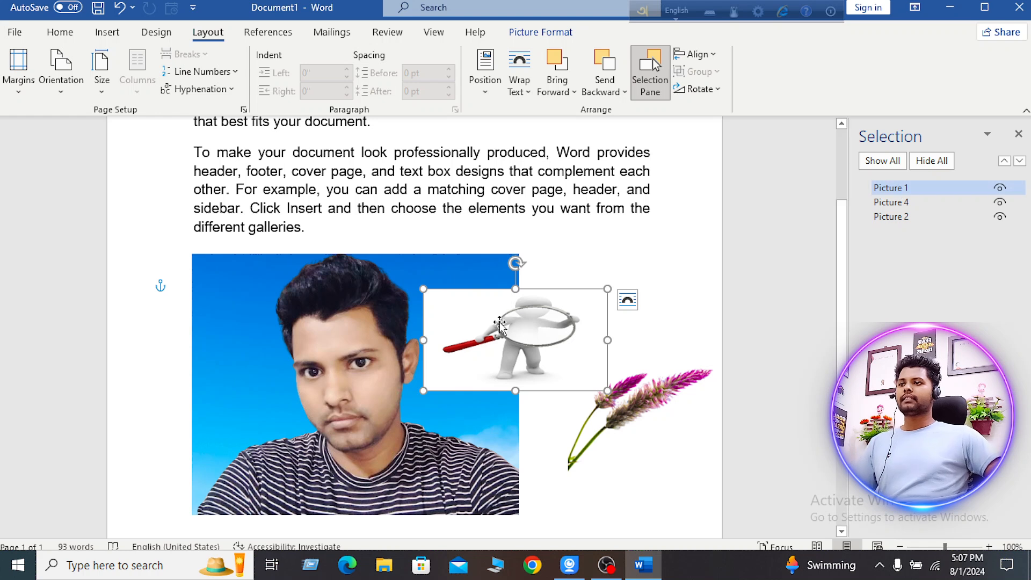
pyautogui.click(463, 279)
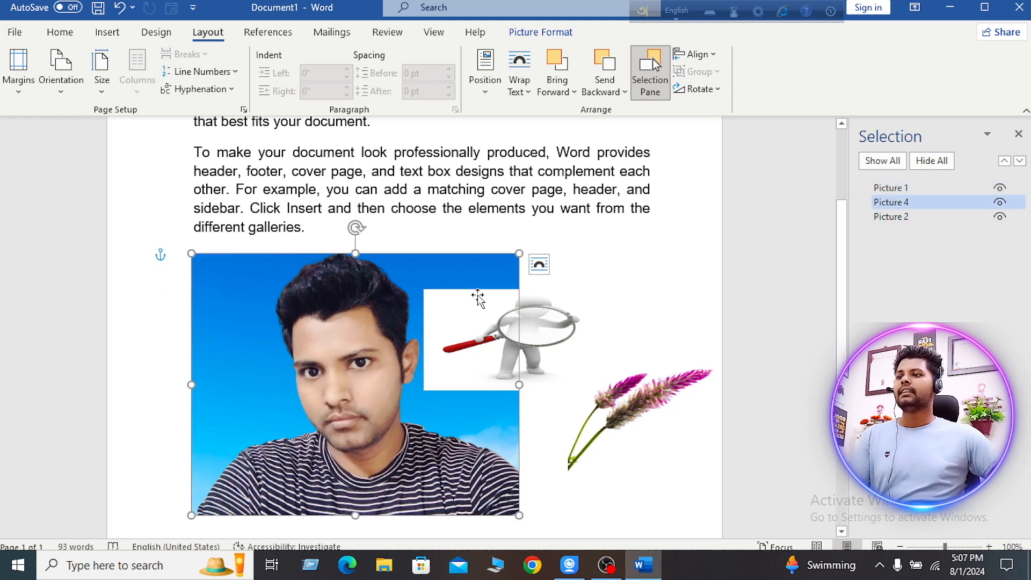
pyautogui.moveTo(920, 203); pyautogui.dragTo(902, 219)
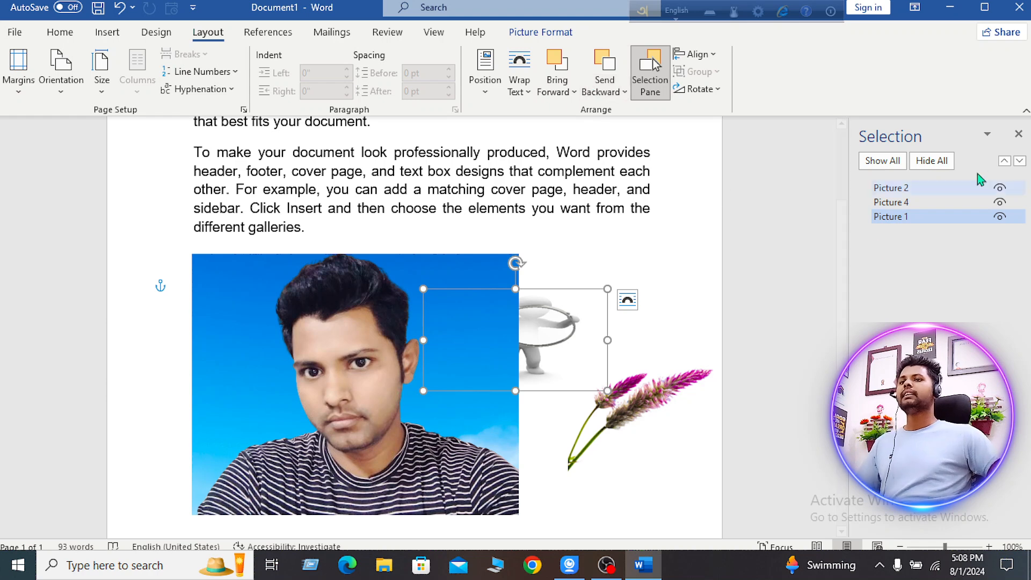
pyautogui.click(1018, 134)
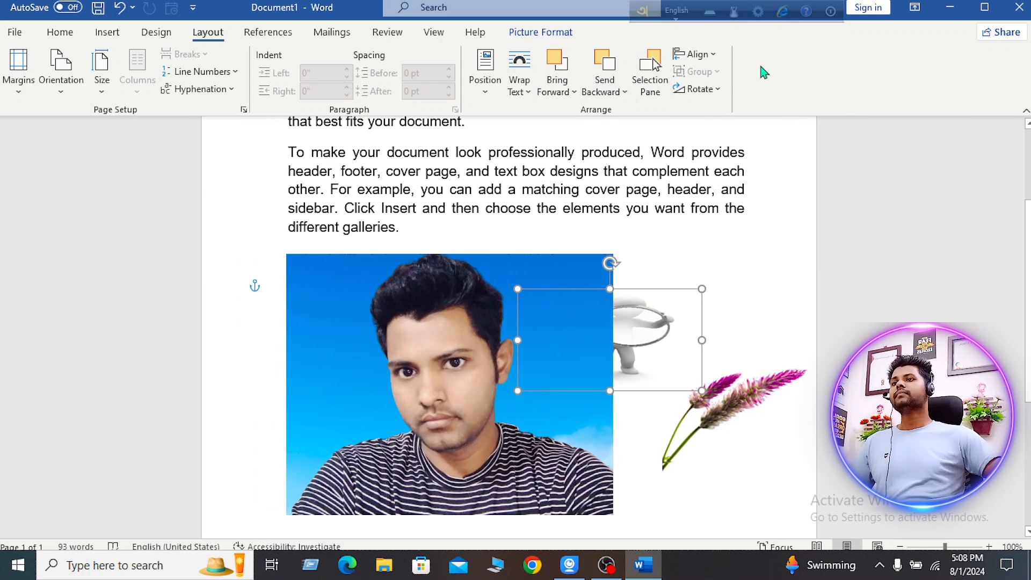
# Shrink the portrait to about half its size and place it just below the last line of the second paragraph.
pyautogui.click(712, 55)
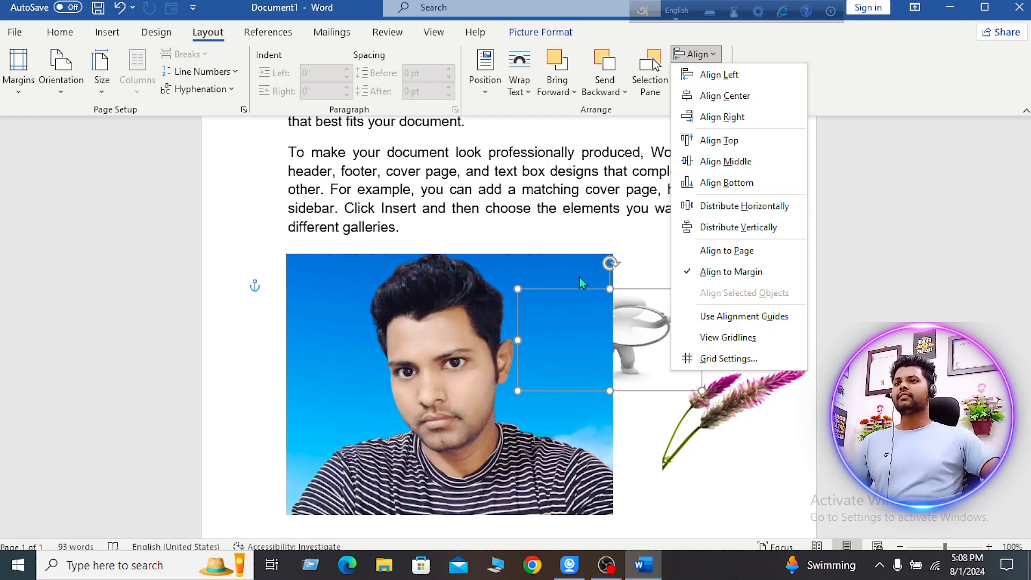
pyautogui.click(514, 274)
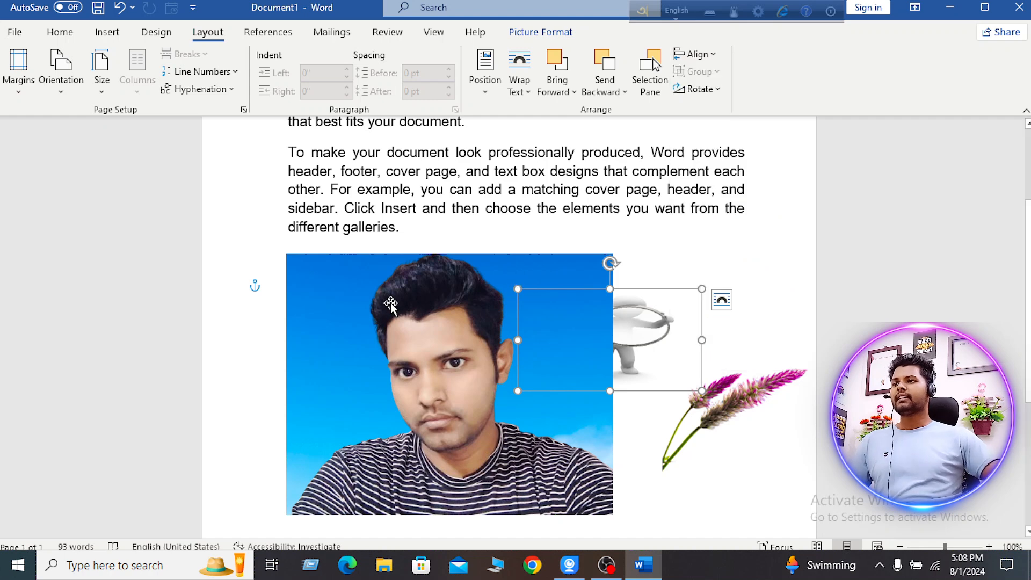
pyautogui.click(301, 273)
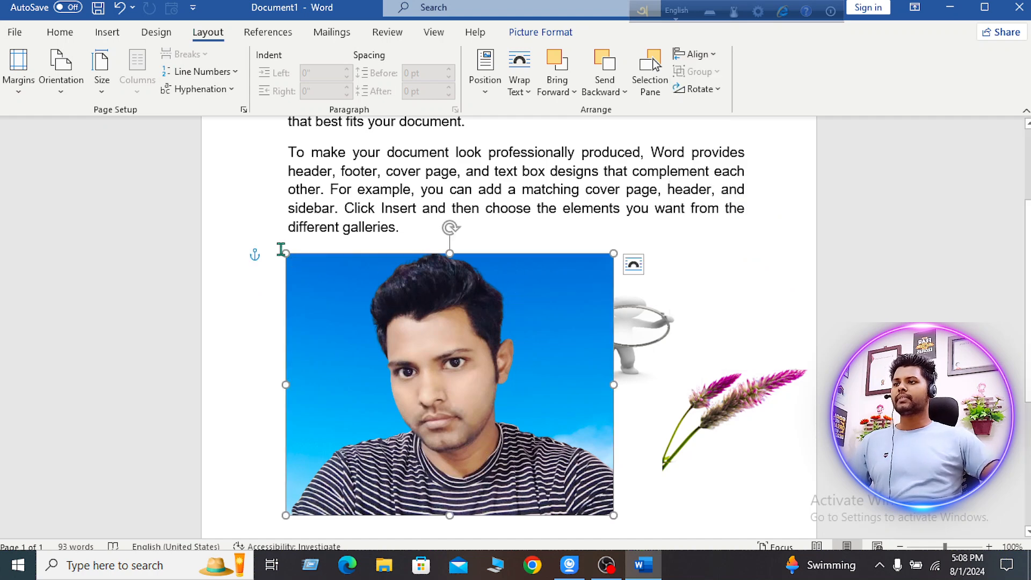
pyautogui.moveTo(431, 358); pyautogui.dragTo(456, 391)
pyautogui.moveTo(545, 448); pyautogui.dragTo(404, 310)
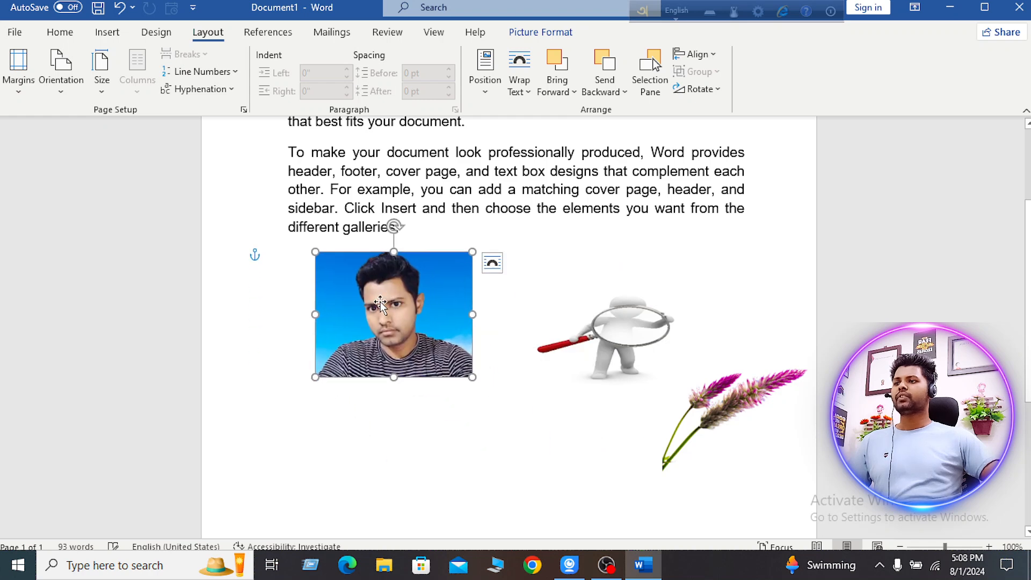
# Align the portrait to the horizontal centre of the margins, and then align it left.
pyautogui.click(696, 55)
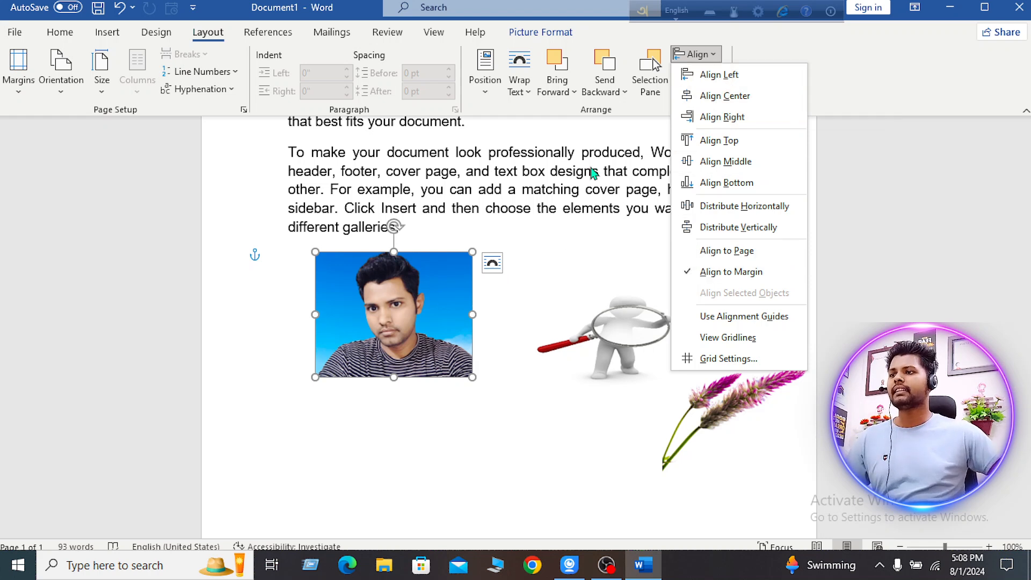
pyautogui.click(597, 258)
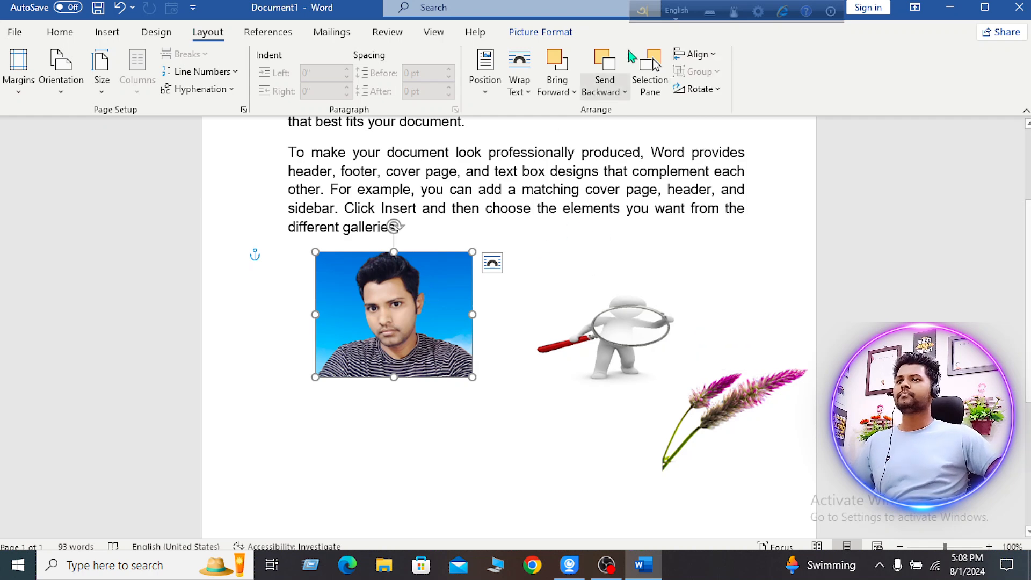
pyautogui.click(696, 54)
pyautogui.click(712, 93)
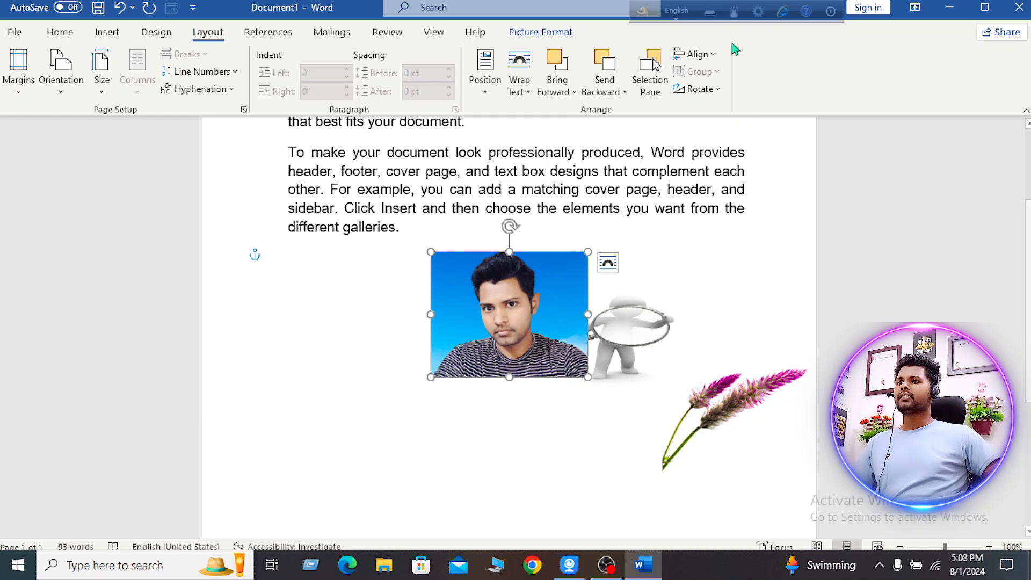
pyautogui.click(714, 54)
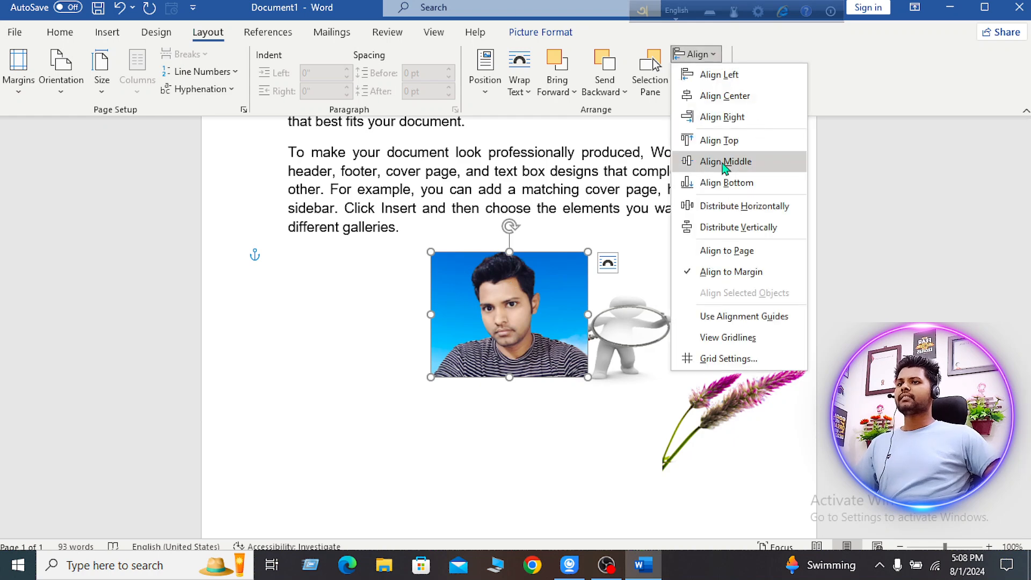
pyautogui.click(730, 74)
# Align the portrait to the centre again, and then align it to the right margin.
pyautogui.click(717, 55)
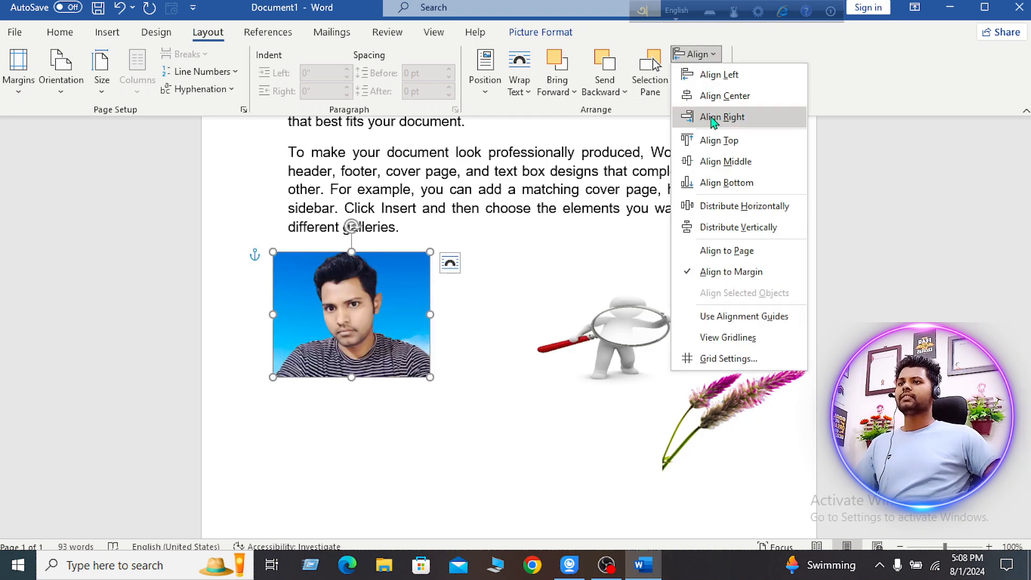
pyautogui.click(725, 95)
pyautogui.click(698, 54)
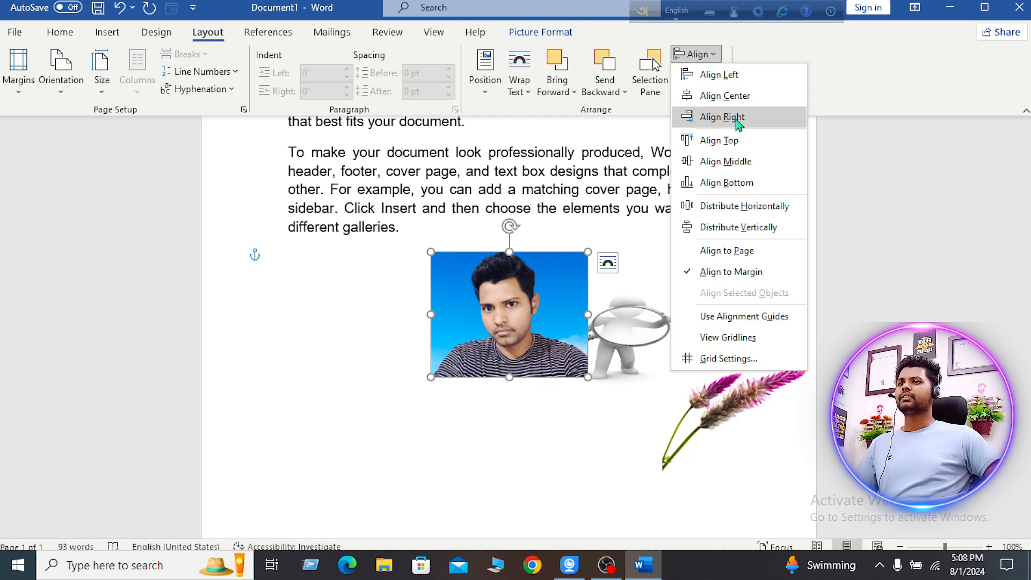
pyautogui.click(723, 116)
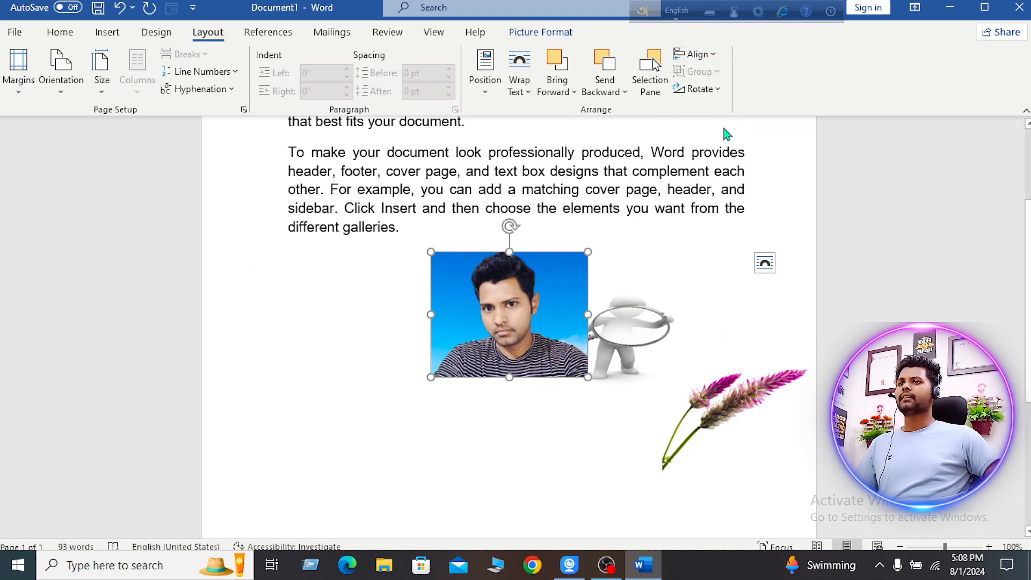
# Align the portrait to the top margin, and then align it to the vertical middle.
pyautogui.click(710, 52)
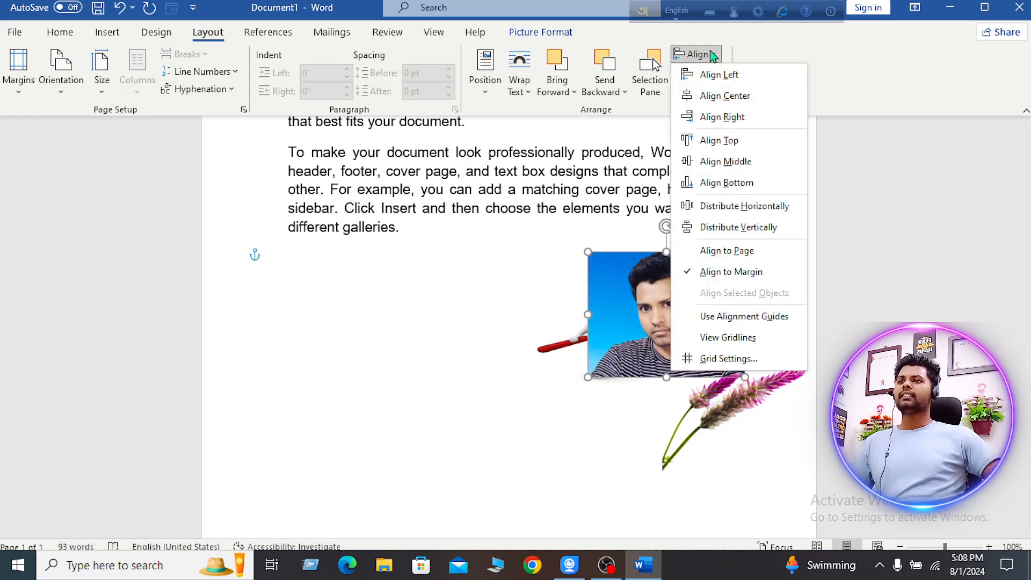
pyautogui.click(719, 143)
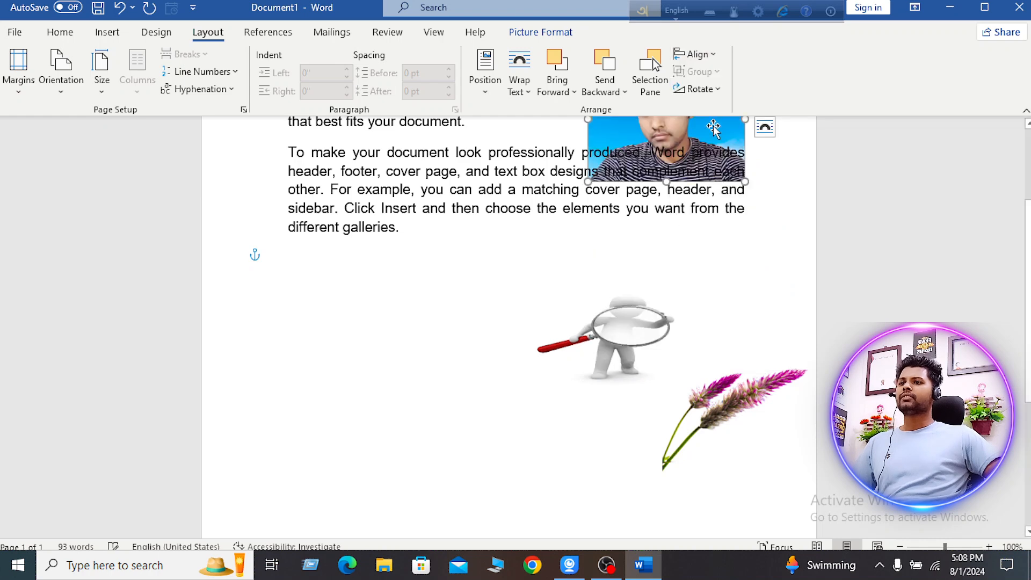
pyautogui.click(710, 54)
pyautogui.click(736, 177)
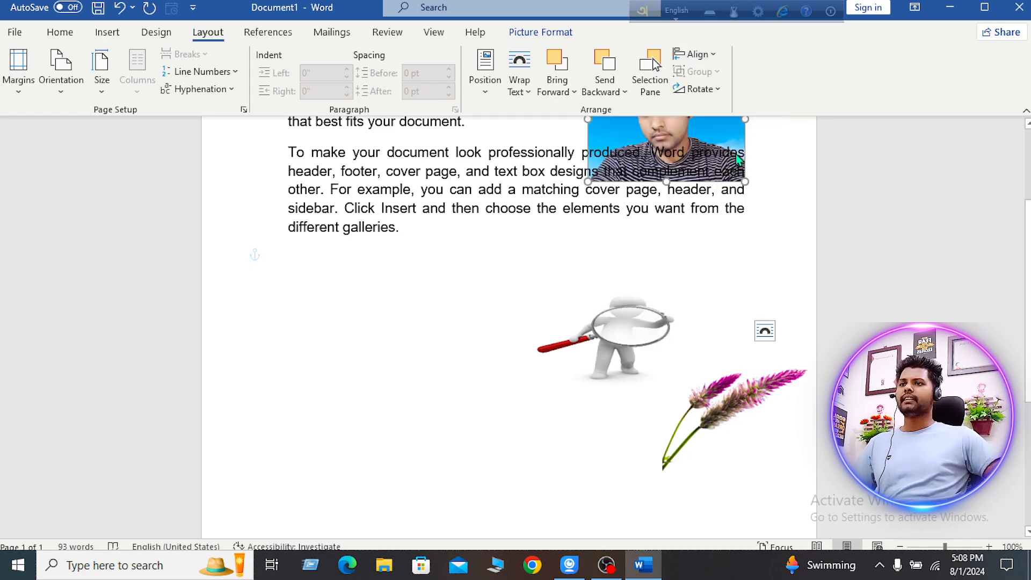
# Align the portrait to the bottom margin and check its place on the page.
pyautogui.click(710, 55)
pyautogui.click(745, 179)
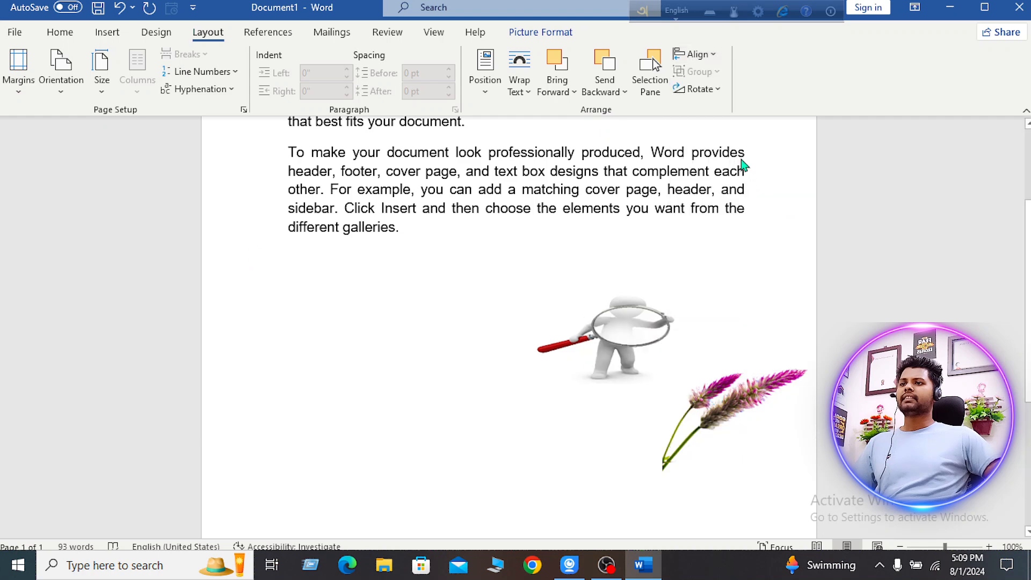
pyautogui.scroll(3, 486, 247)
pyautogui.scroll(-4, 559, 314)
pyautogui.scroll(-3, 509, 305)
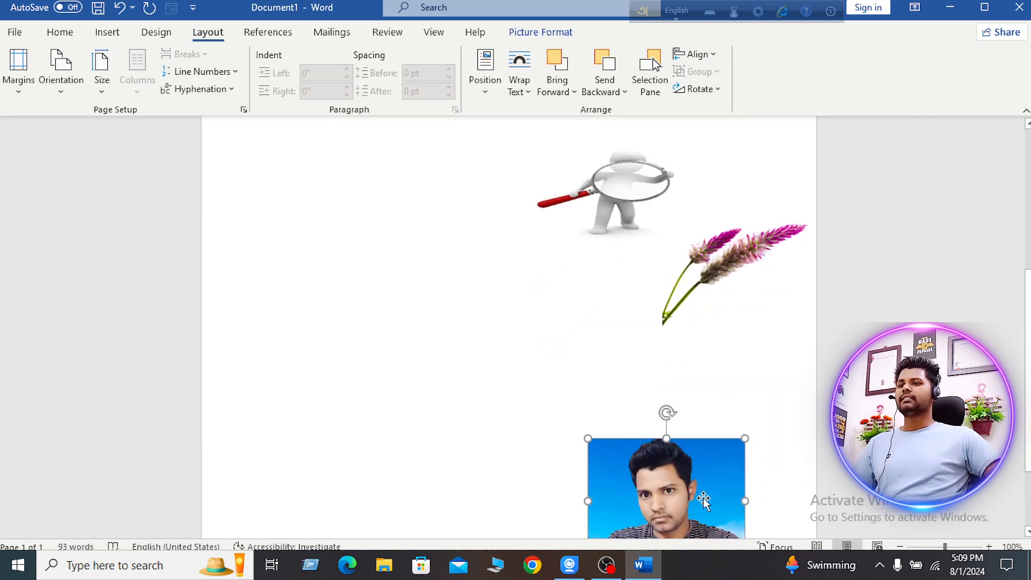
pyautogui.scroll(4, 681, 442)
# Align the portrait to the left margin and check its place on the page.
pyautogui.click(695, 55)
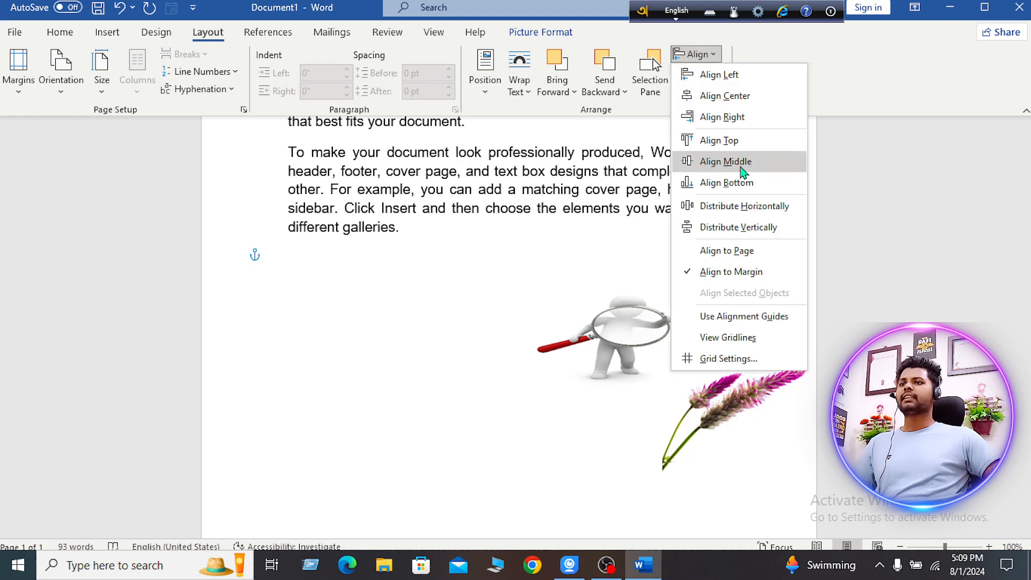
pyautogui.click(717, 81)
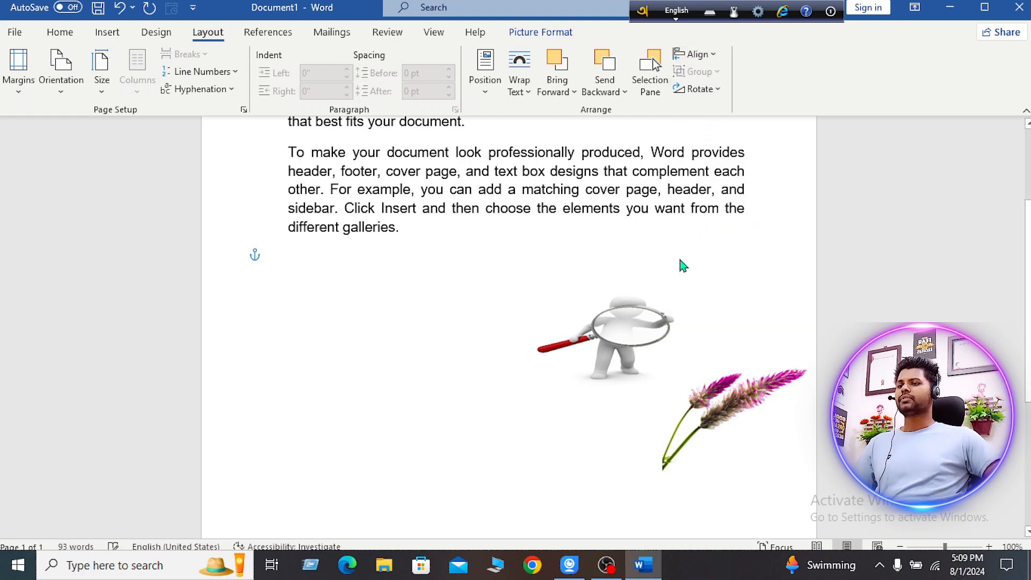
pyautogui.scroll(3, 647, 187)
pyautogui.scroll(-7, 646, 190)
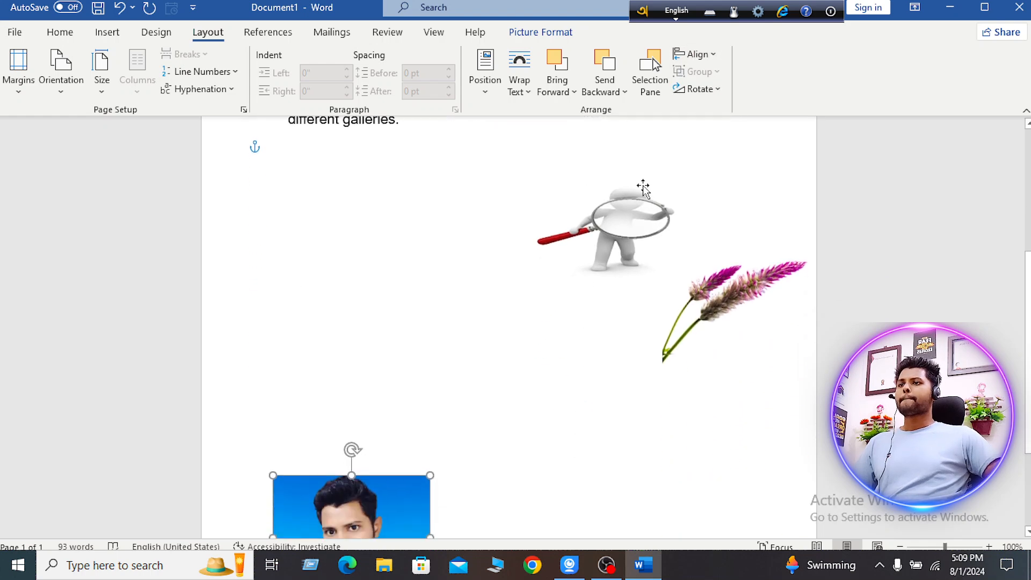
# Move the portrait from the bottom of the page back up to just below the second paragraph.
pyautogui.moveTo(396, 344); pyautogui.dragTo(408, 162)
pyautogui.scroll(5, 472, 260)
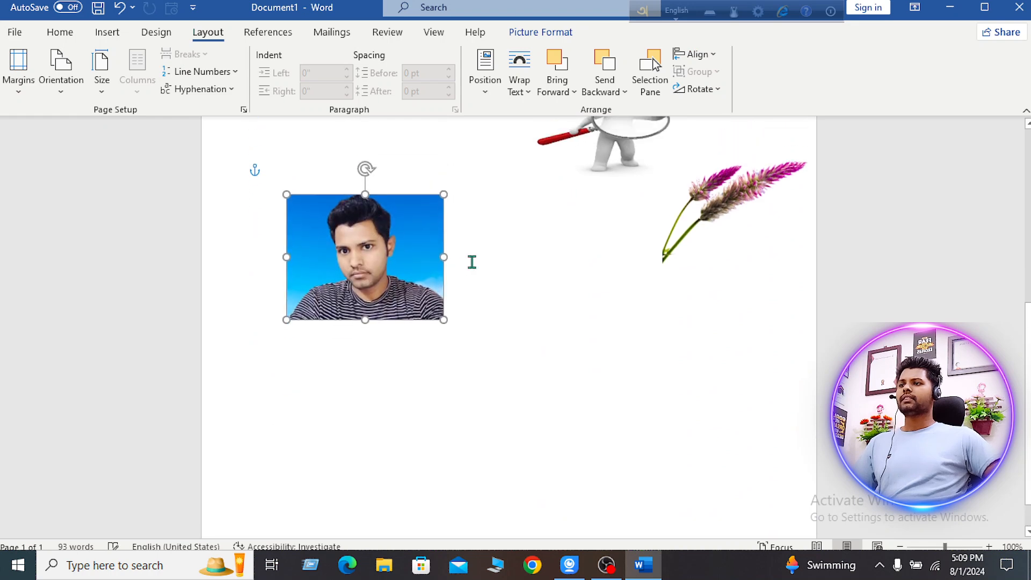
pyautogui.moveTo(393, 408); pyautogui.dragTo(385, 295)
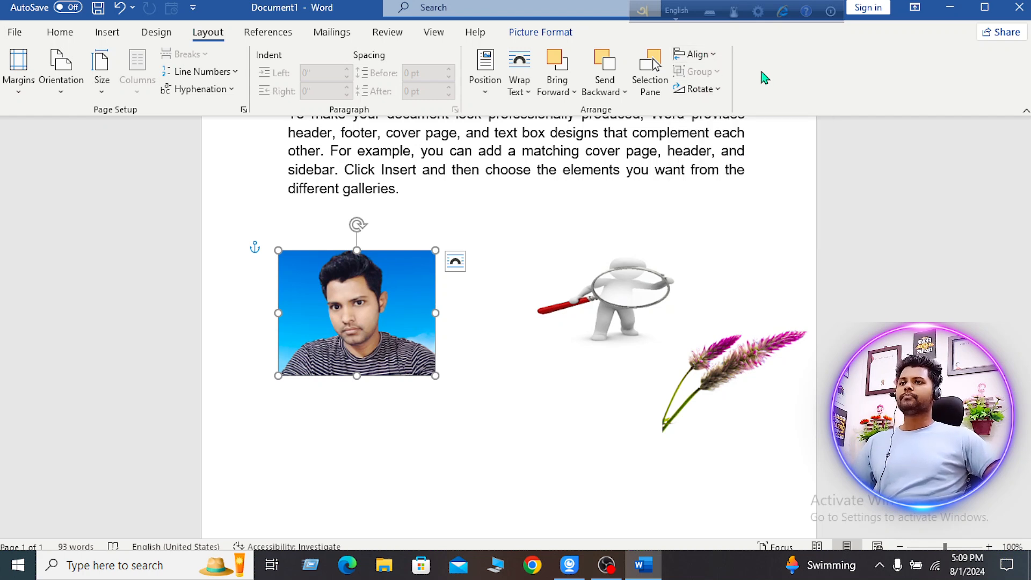
# Shift the portrait slightly right and place the magnifying-glass picture close beside its right edge.
pyautogui.moveTo(353, 319); pyautogui.dragTo(398, 314)
pyautogui.moveTo(608, 301); pyautogui.dragTo(598, 300)
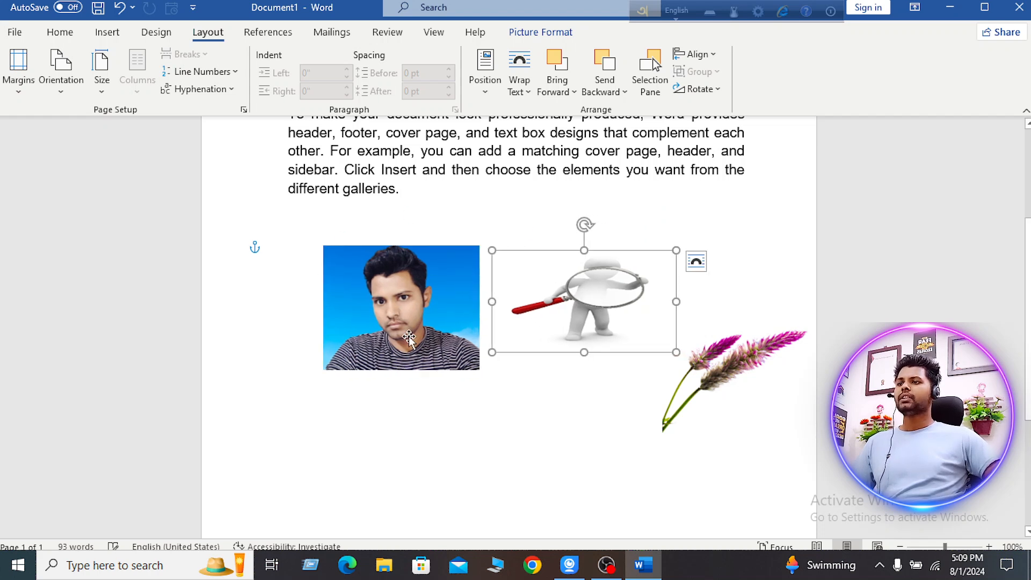
pyautogui.moveTo(585, 299); pyautogui.dragTo(612, 308)
pyautogui.moveTo(432, 315)
pyautogui.mouseDown()
pyautogui.moveTo(410, 326)
pyautogui.moveTo(458, 326)
pyautogui.moveTo(445, 327)
pyautogui.mouseUp()
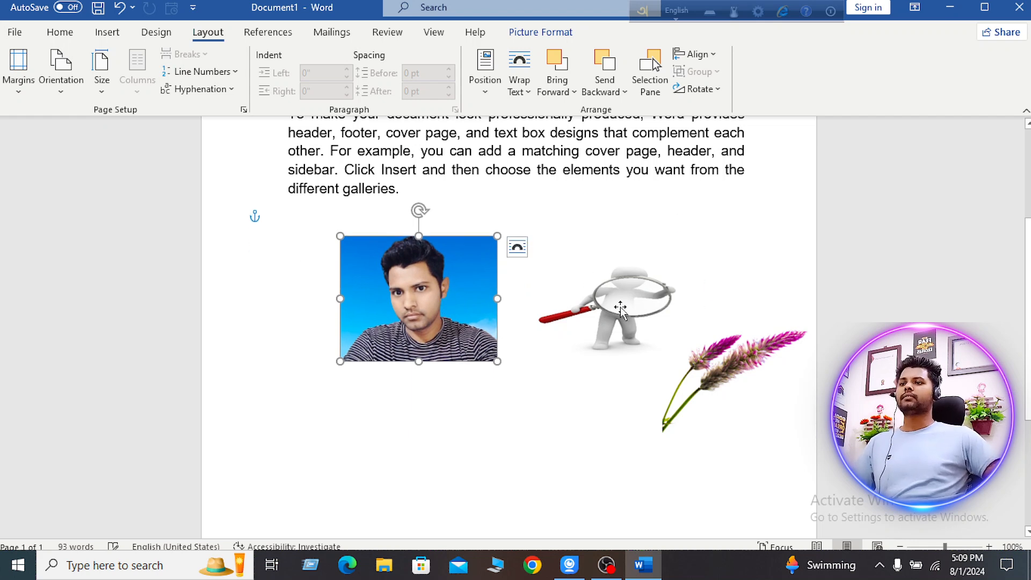
pyautogui.moveTo(621, 308); pyautogui.dragTo(606, 293)
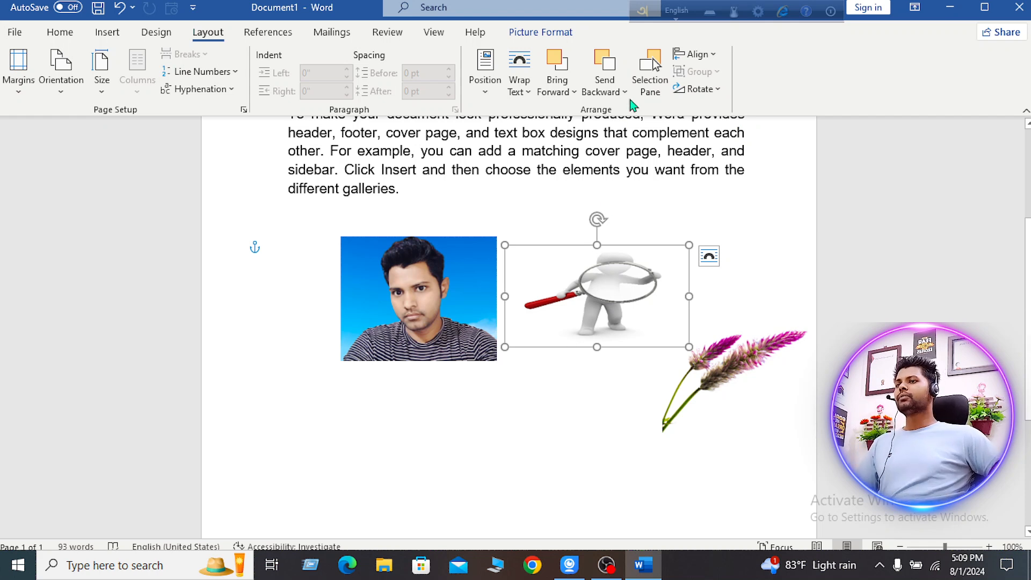
# Select the portrait and the magnifying-glass picture together and move the pair slightly down.
pyautogui.click(424, 293)
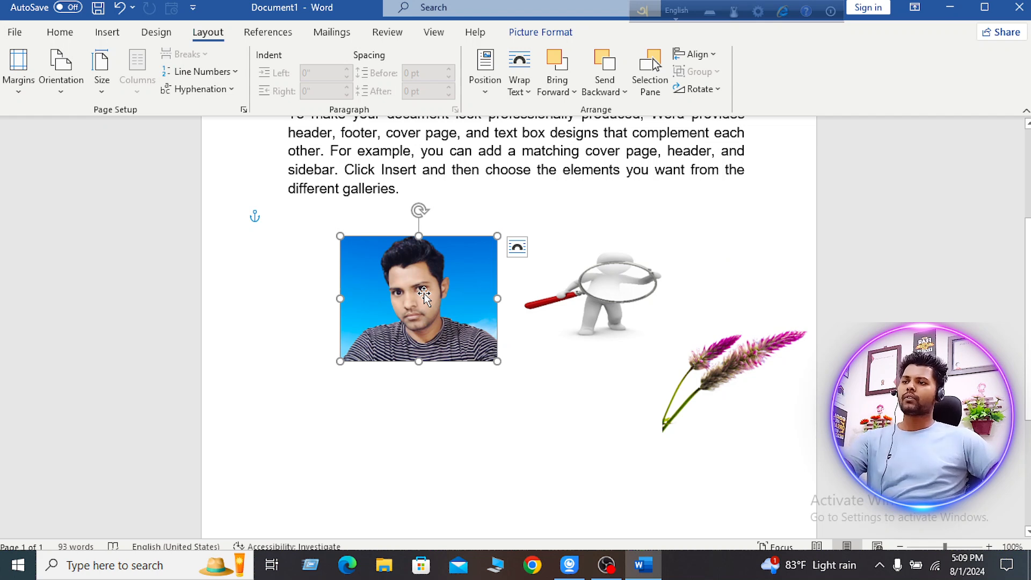
pyautogui.keyDown('shift'); pyautogui.click(605, 286); pyautogui.keyUp('shift')
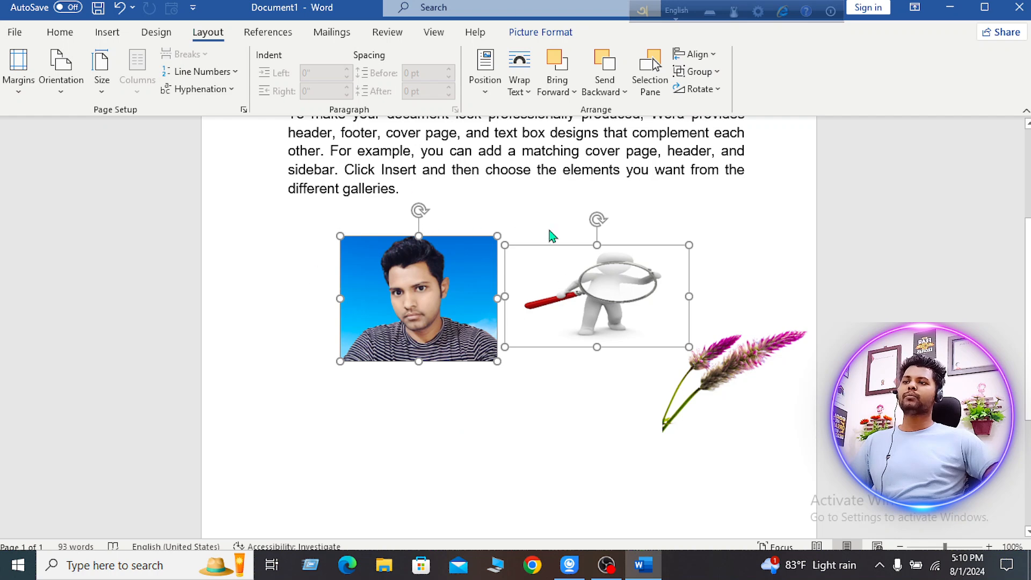
pyautogui.moveTo(550, 286); pyautogui.dragTo(598, 305)
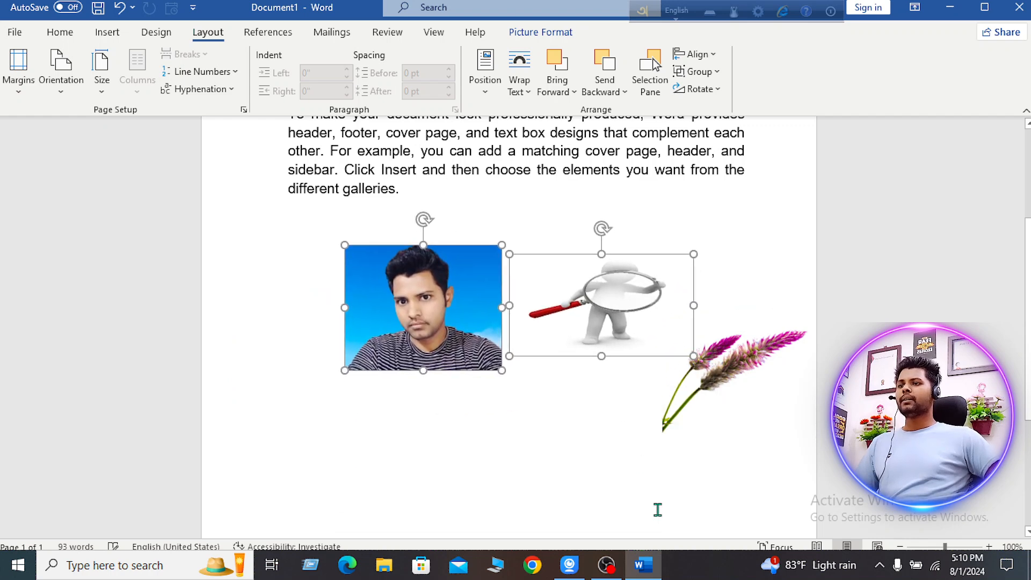
pyautogui.click(607, 565)
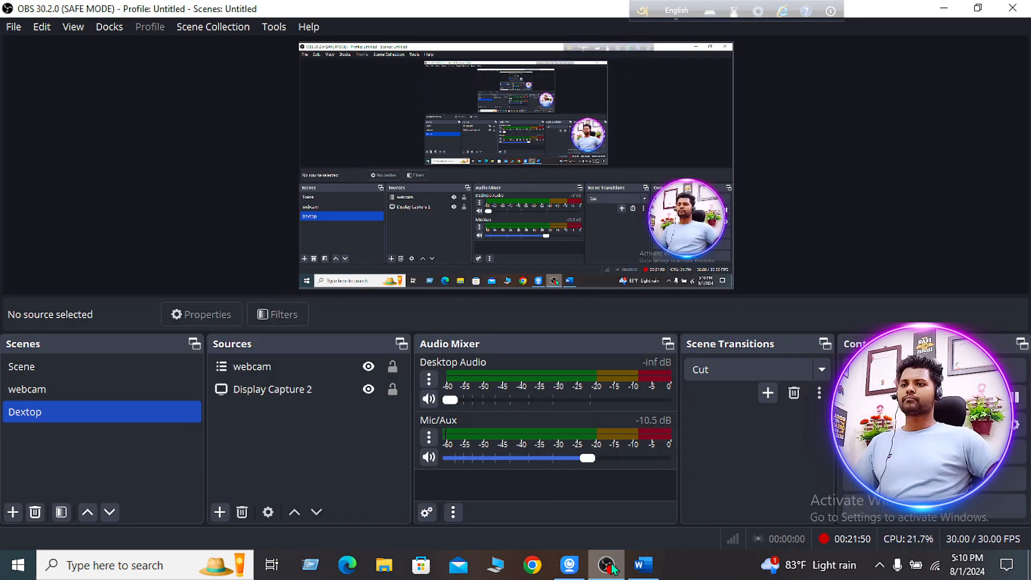
pyautogui.click(613, 568)
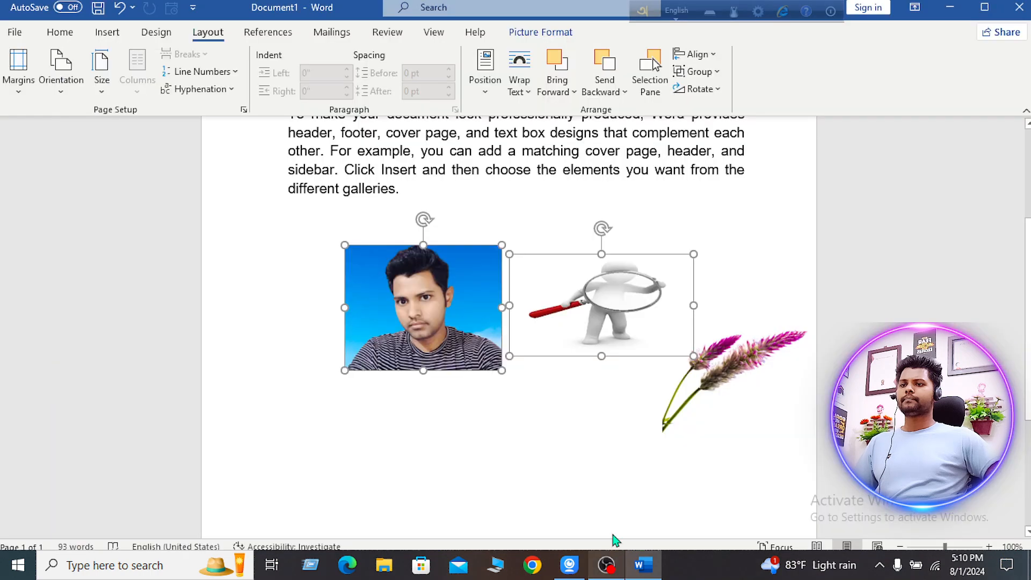
# Move the selected pair of pictures slightly up, and remove the magnifying-glass picture from the selection.
pyautogui.moveTo(445, 312)
pyautogui.mouseDown()
pyautogui.moveTo(435, 347)
pyautogui.moveTo(509, 319)
pyautogui.moveTo(483, 297)
pyautogui.moveTo(439, 298)
pyautogui.mouseUp()
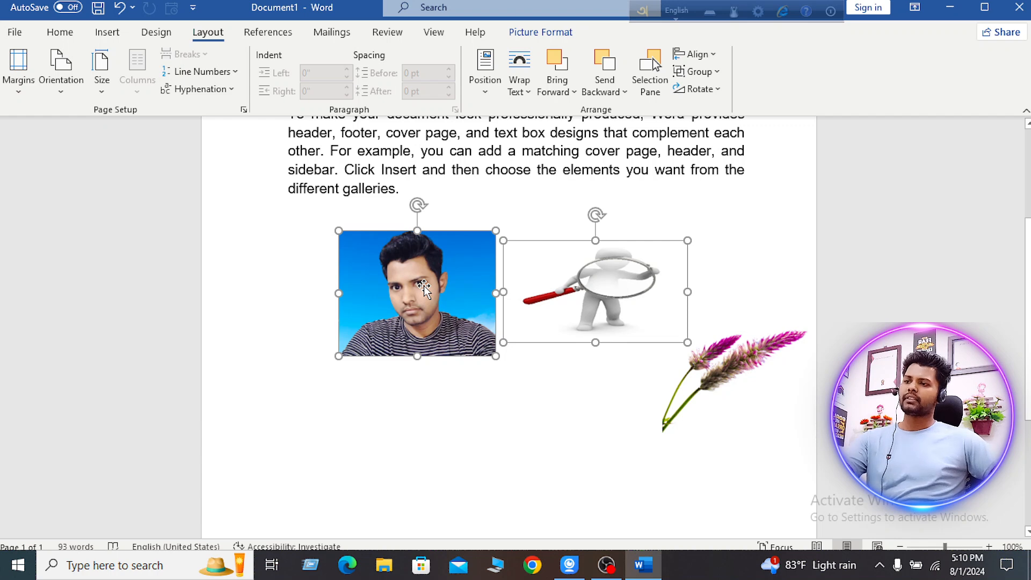
pyautogui.keyDown('ctrl'); pyautogui.click(580, 292); pyautogui.keyUp('ctrl')
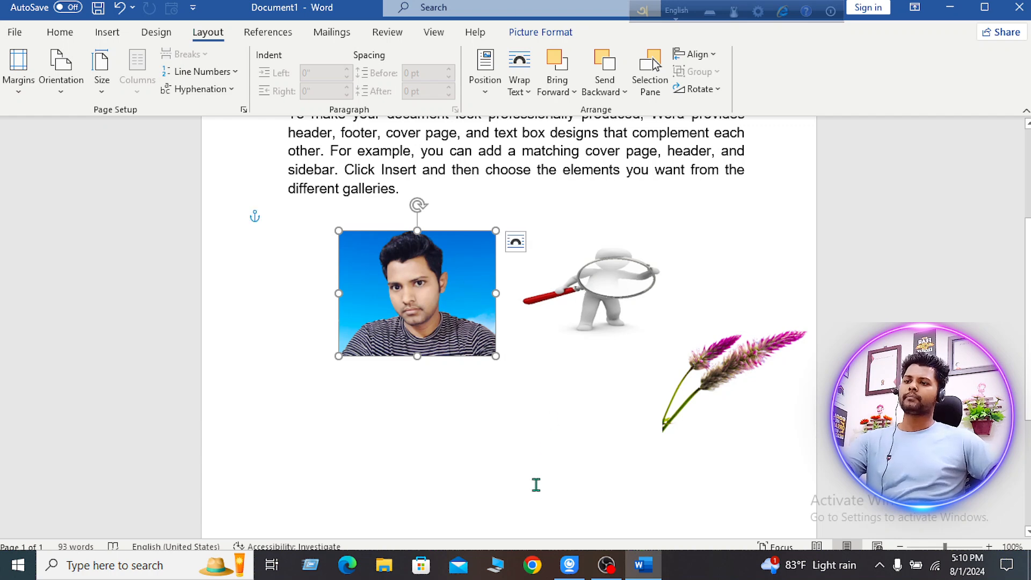
pyautogui.click(603, 569)
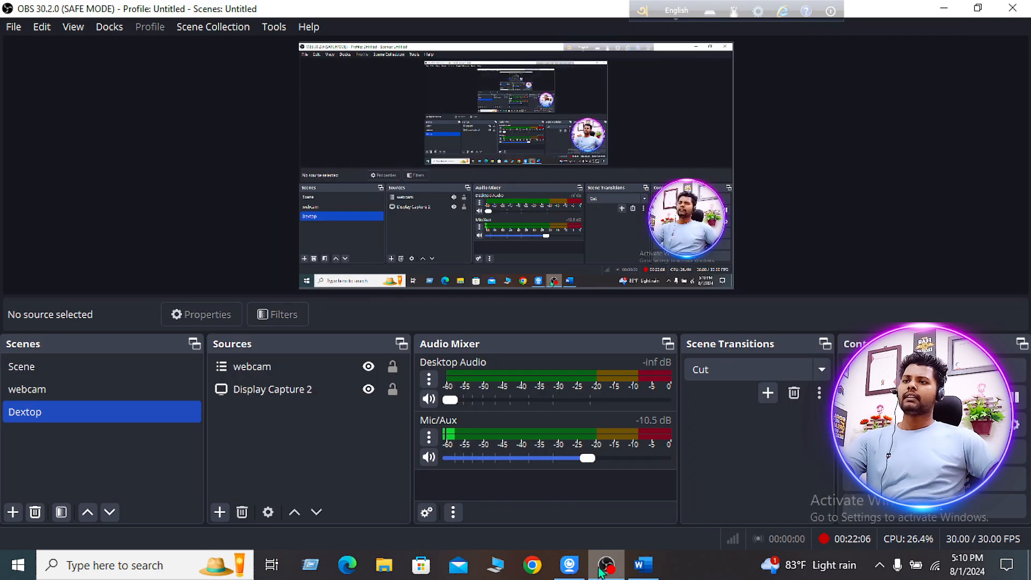
pyautogui.click(603, 568)
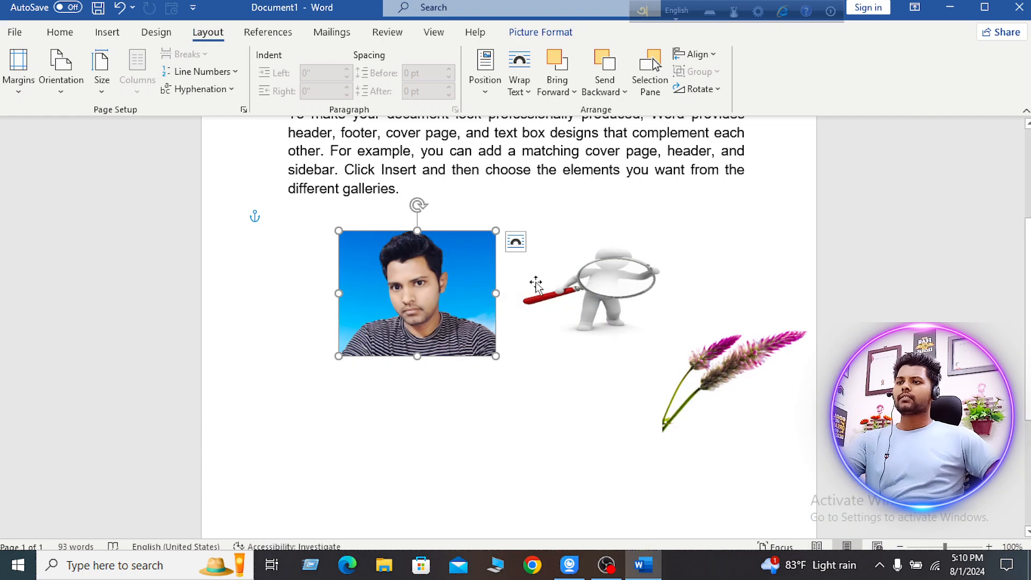
# Move the magnifying-glass picture and the portrait individually to the right, keeping them side by side below the text.
pyautogui.moveTo(642, 290); pyautogui.dragTo(690, 305)
pyautogui.moveTo(458, 281); pyautogui.dragTo(488, 289)
pyautogui.moveTo(678, 299)
pyautogui.mouseDown()
pyautogui.moveTo(644, 283)
pyautogui.moveTo(665, 285)
pyautogui.mouseUp()
pyautogui.click(463, 272)
pyautogui.moveTo(463, 271); pyautogui.dragTo(472, 257)
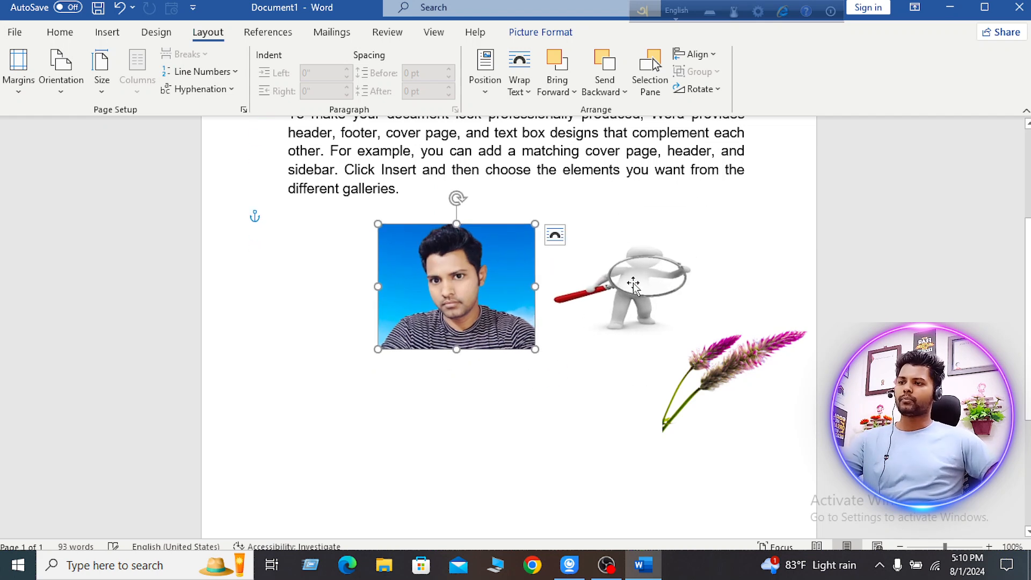
# Move the portrait slightly left and down, and place the magnifying-glass picture level beside it with a small gap.
pyautogui.keyDown('shift'); pyautogui.click(657, 286); pyautogui.keyUp('shift')
pyautogui.moveTo(657, 286); pyautogui.dragTo(628, 279)
pyautogui.keyDown('shift'); pyautogui.click(590, 300); pyautogui.keyUp('shift')
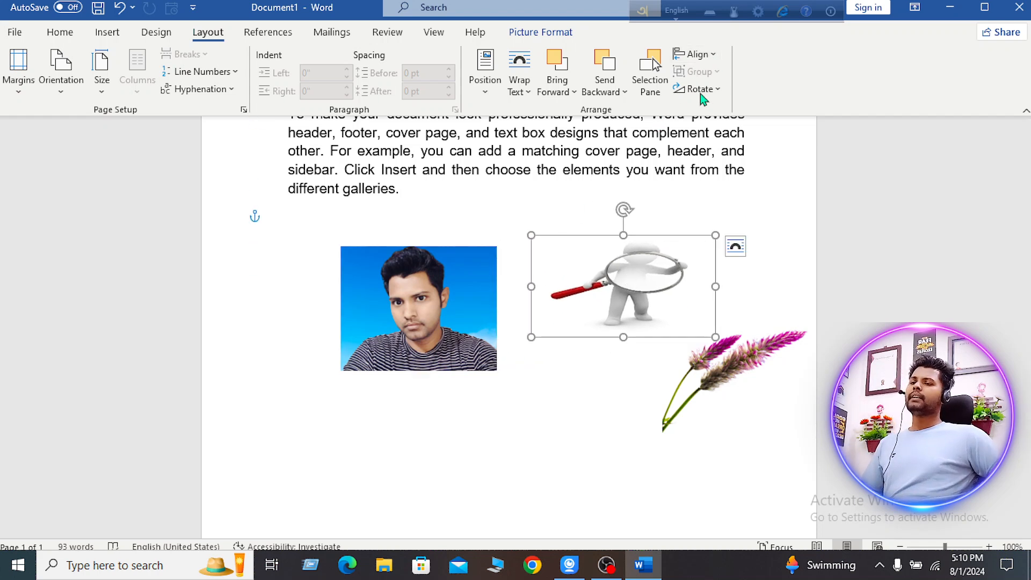
pyautogui.moveTo(650, 293); pyautogui.dragTo(636, 306)
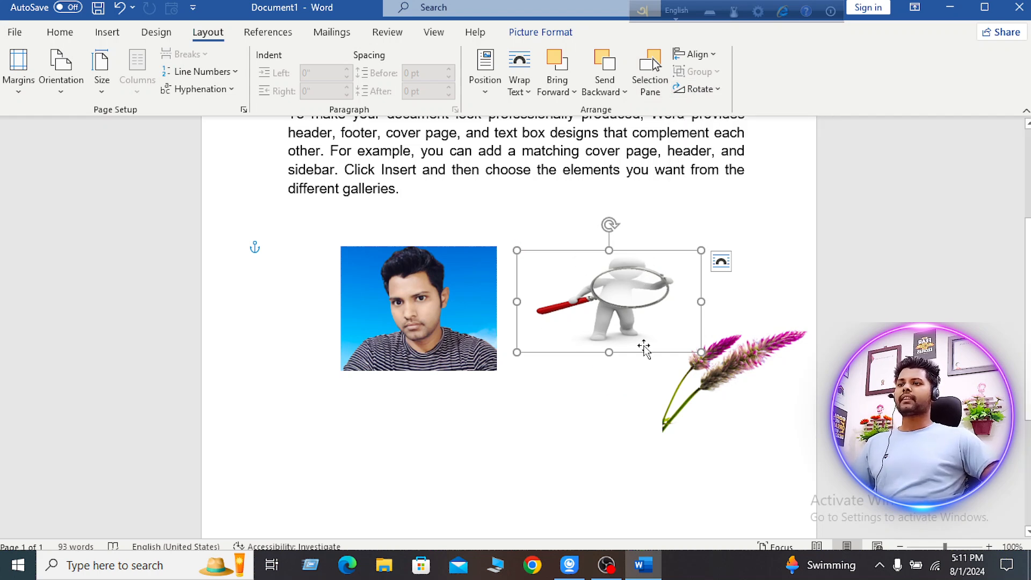
# Select the portrait, the magnifying-glass picture and the flower picture one at a time, finishing with the portrait selected.
pyautogui.click(421, 287)
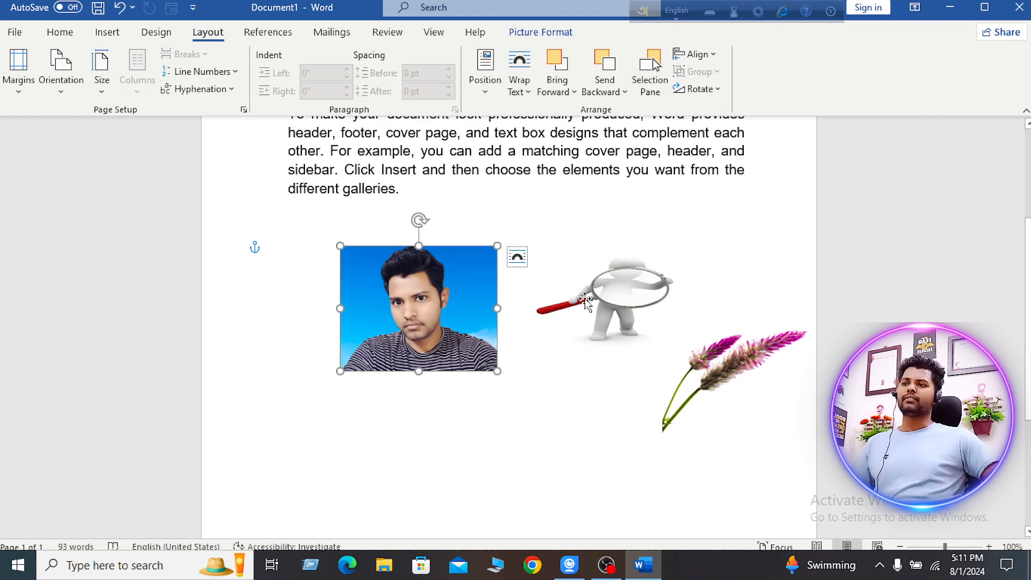
pyautogui.click(602, 301)
pyautogui.click(666, 368)
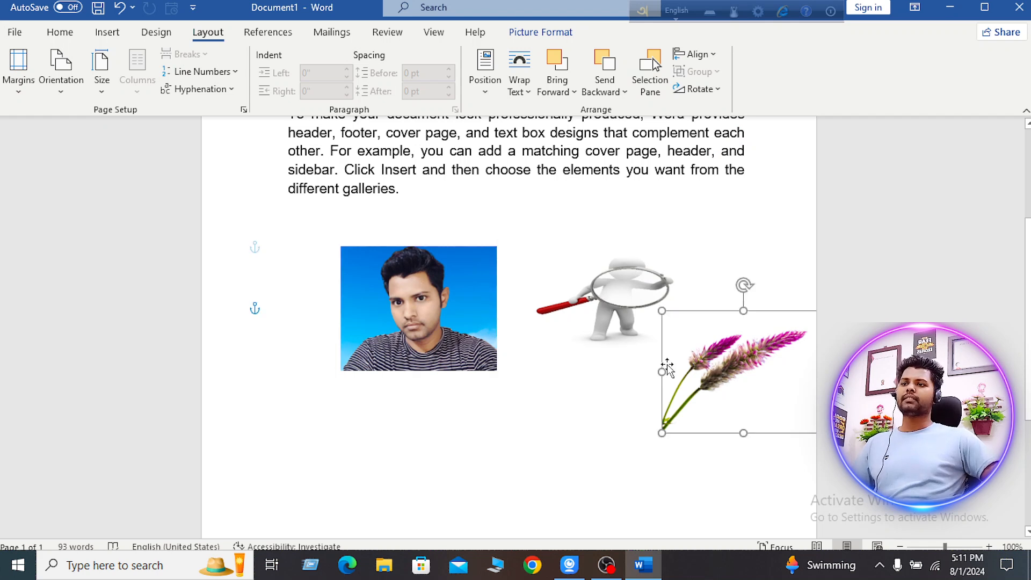
pyautogui.click(480, 325)
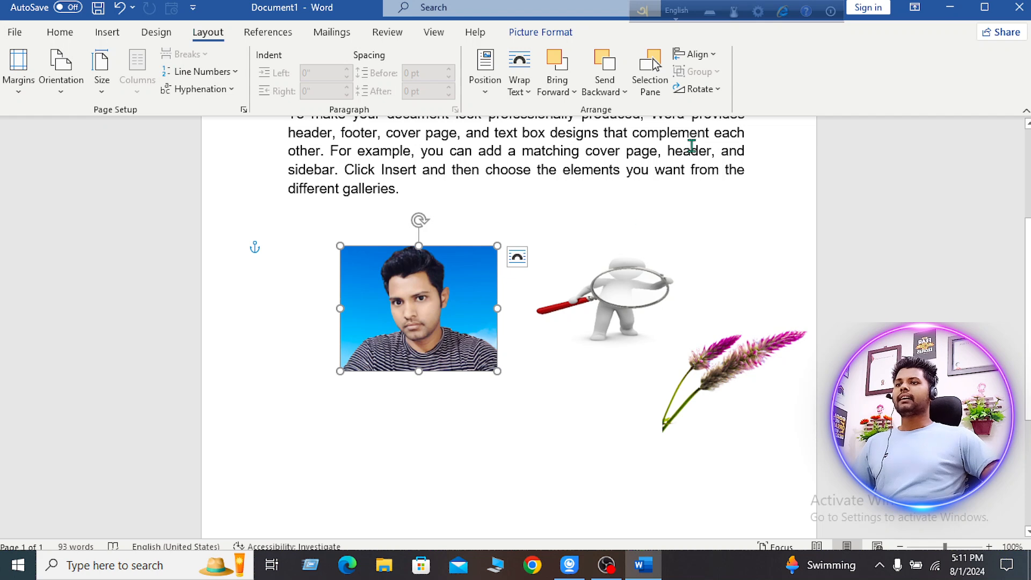
# Preview Rotate Right 90°, Rotate Left 90°, Flip Vertical and Flip Horizontal on the portrait without applying any of them.
pyautogui.click(720, 90)
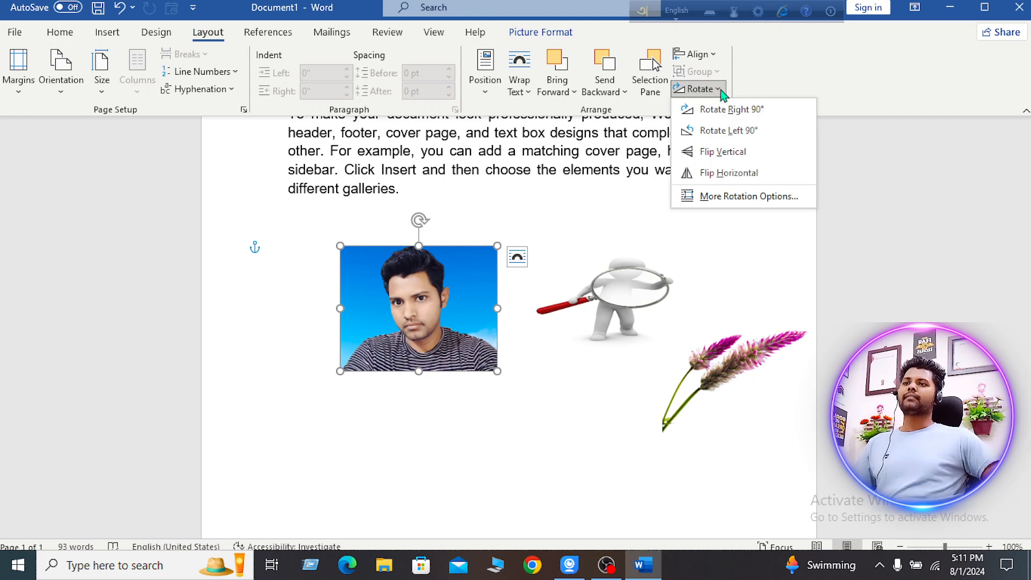
pyautogui.click(731, 110)
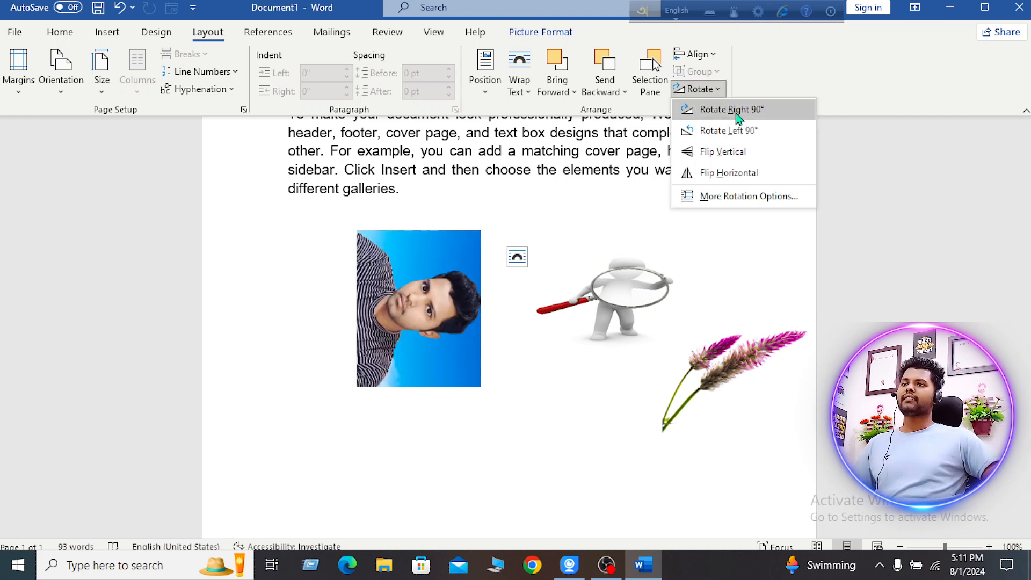
pyautogui.click(743, 132)
pyautogui.click(744, 150)
pyautogui.click(745, 160)
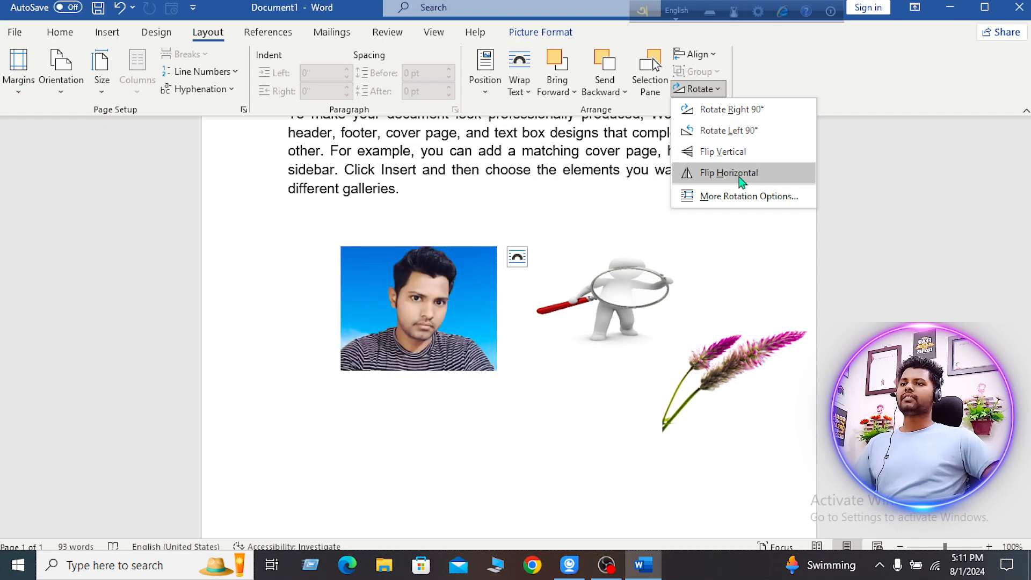
pyautogui.click(743, 180)
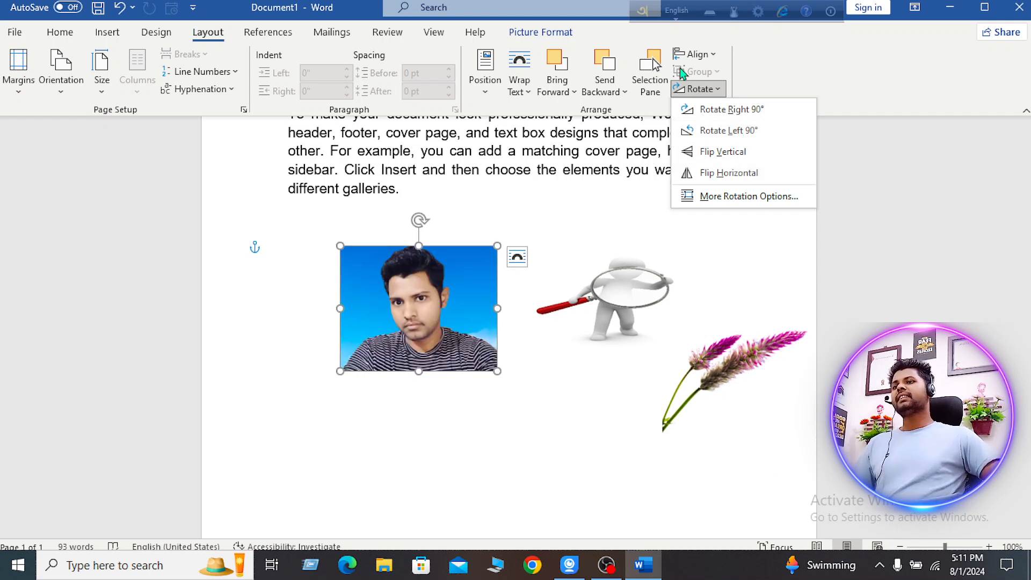
pyautogui.click(594, 241)
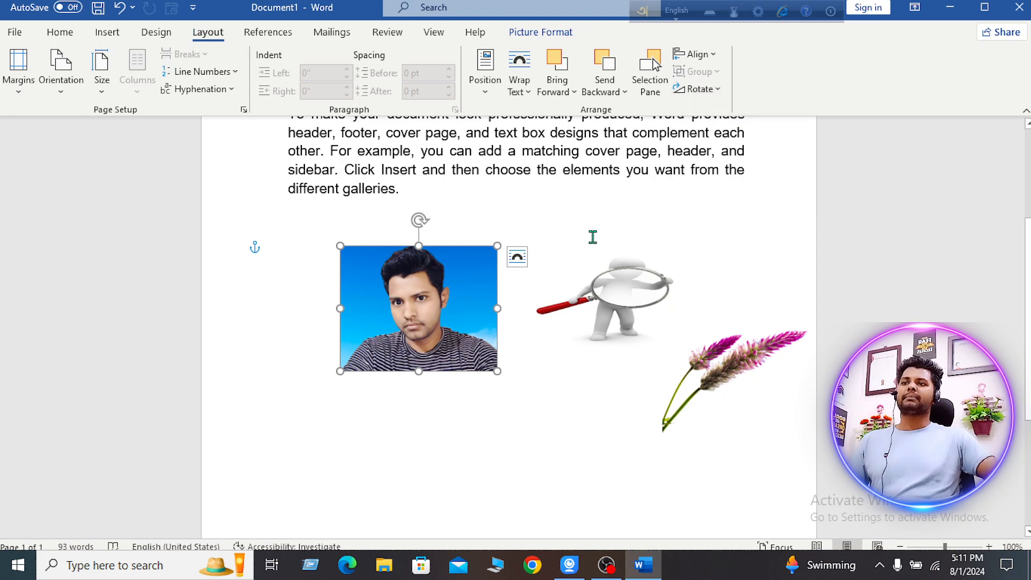
pyautogui.click(704, 91)
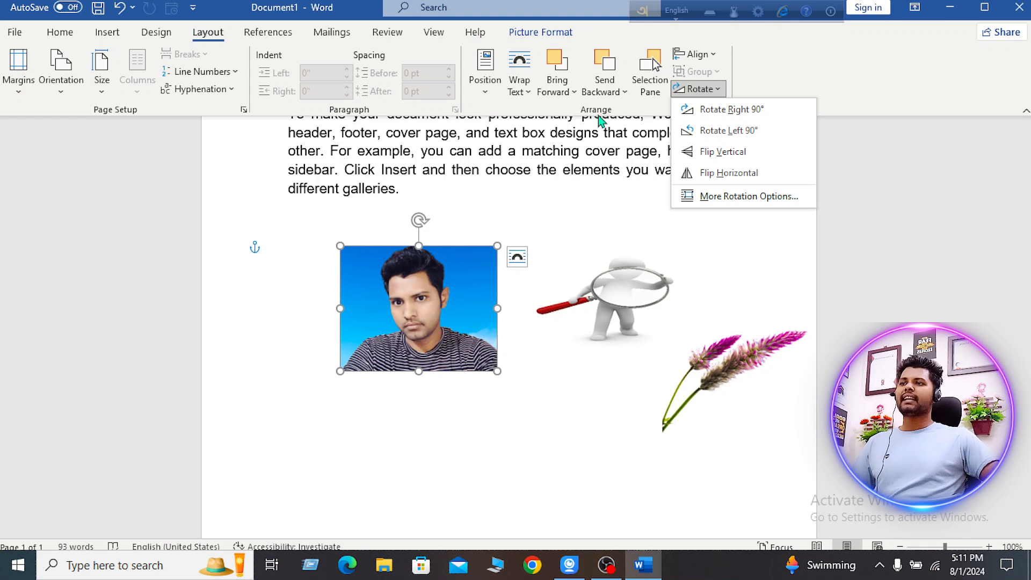
pyautogui.click(854, 58)
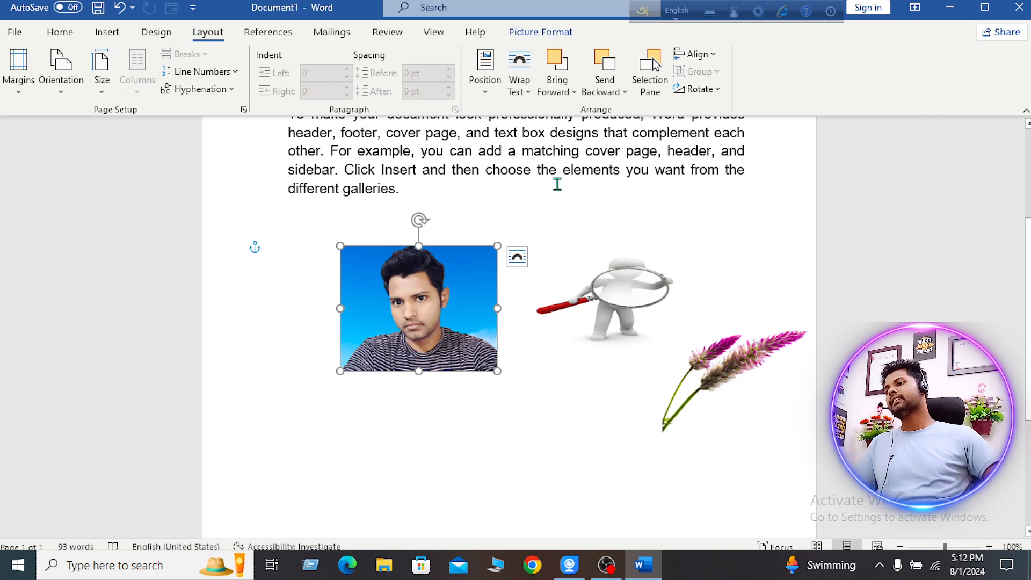
pyautogui.scroll(-1, 547, 217)
pyautogui.scroll(5, 548, 216)
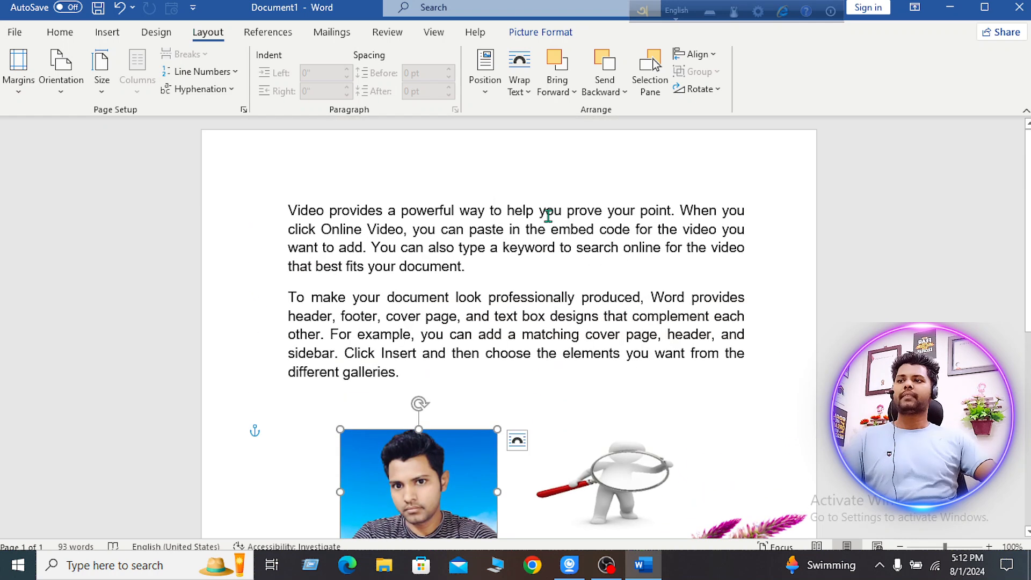